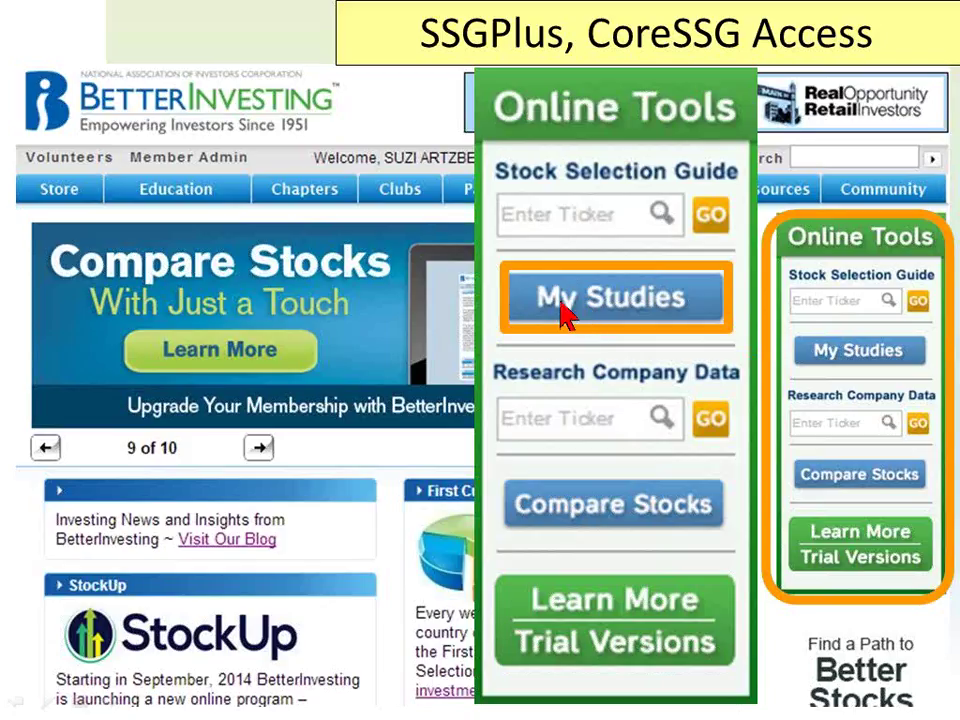
click(562, 314)
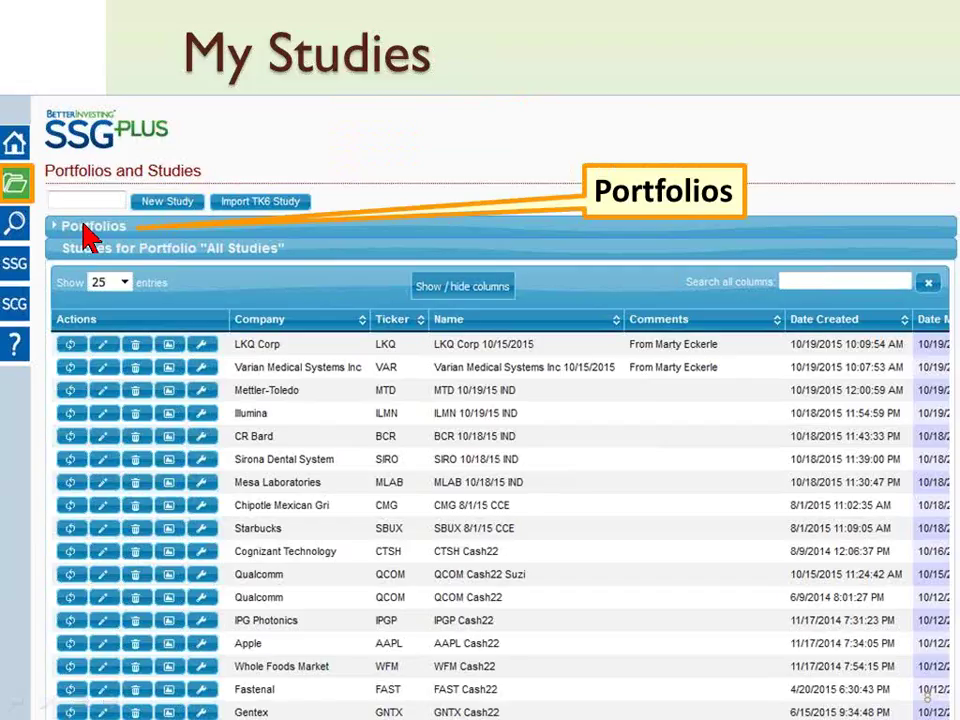
click(190, 235)
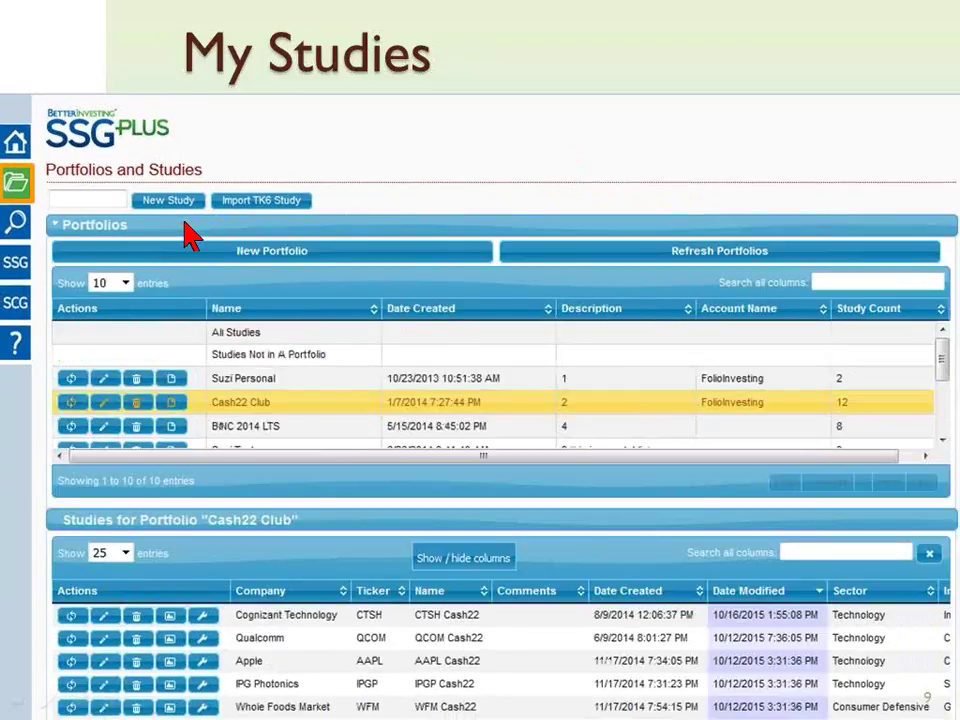
click(188, 240)
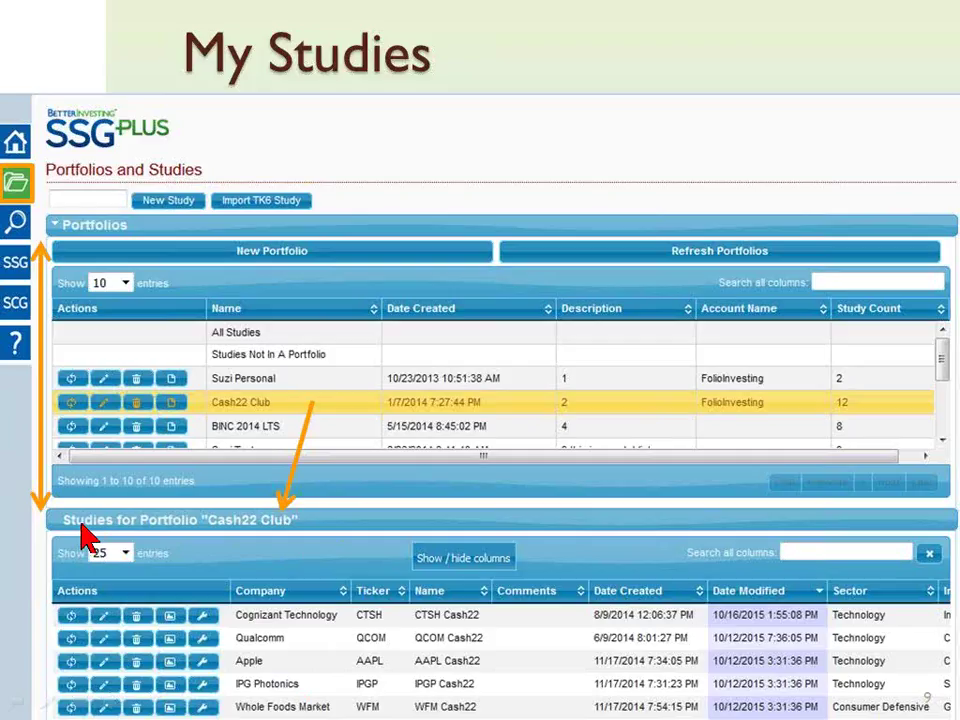
key(Right)
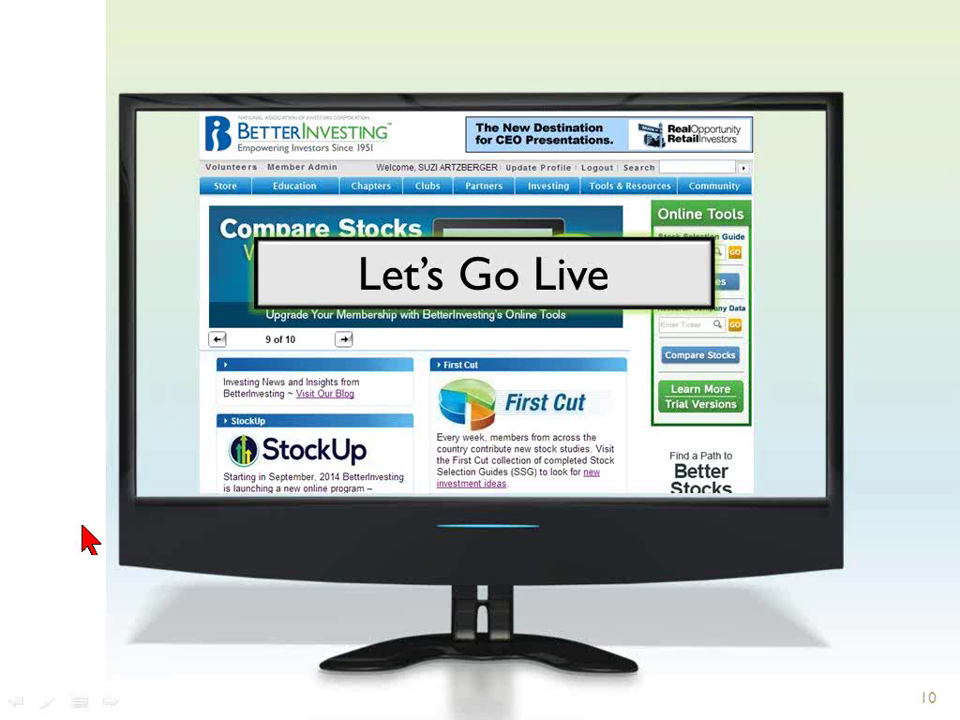
- Switch to the browser with the BetterInvesting members page and highlight the signed-in member's name in the welcome line
key(alt+Tab)
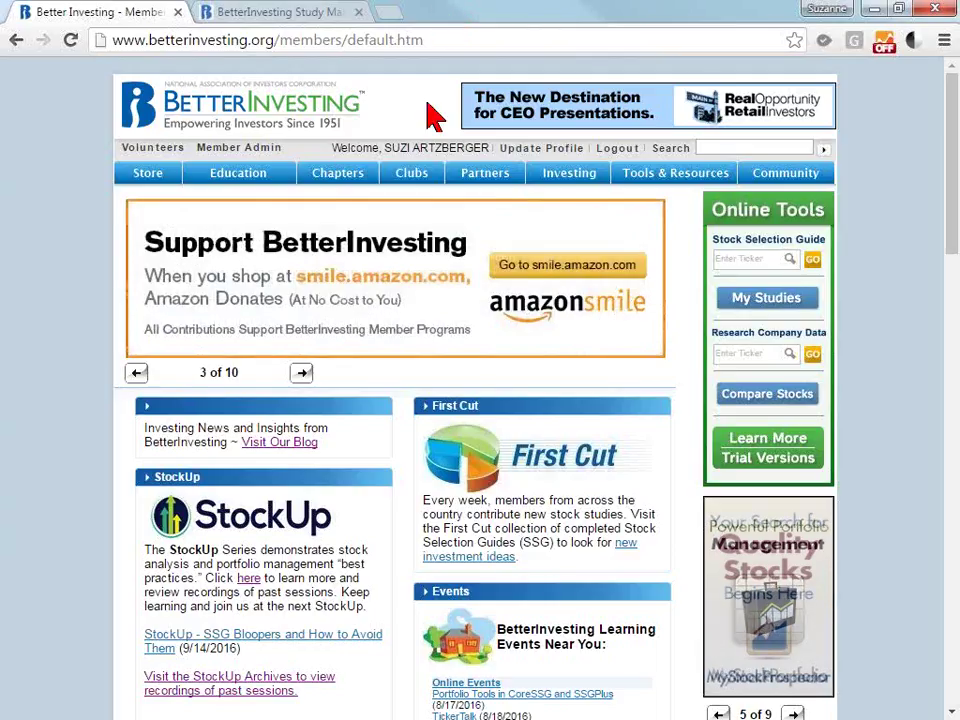
drag(385, 147, 487, 141)
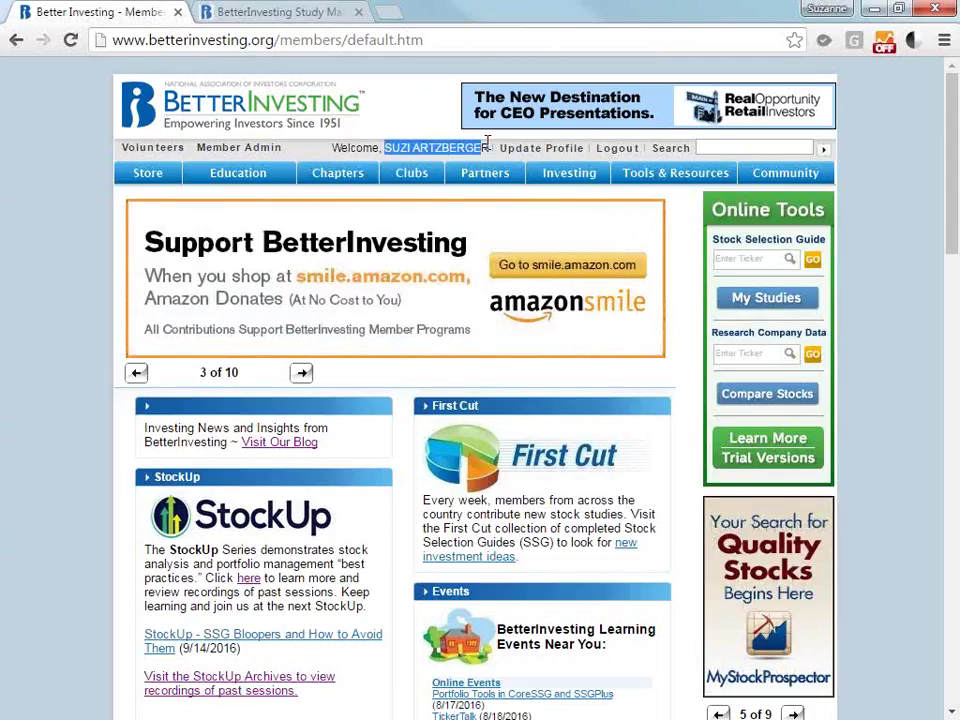
click(403, 112)
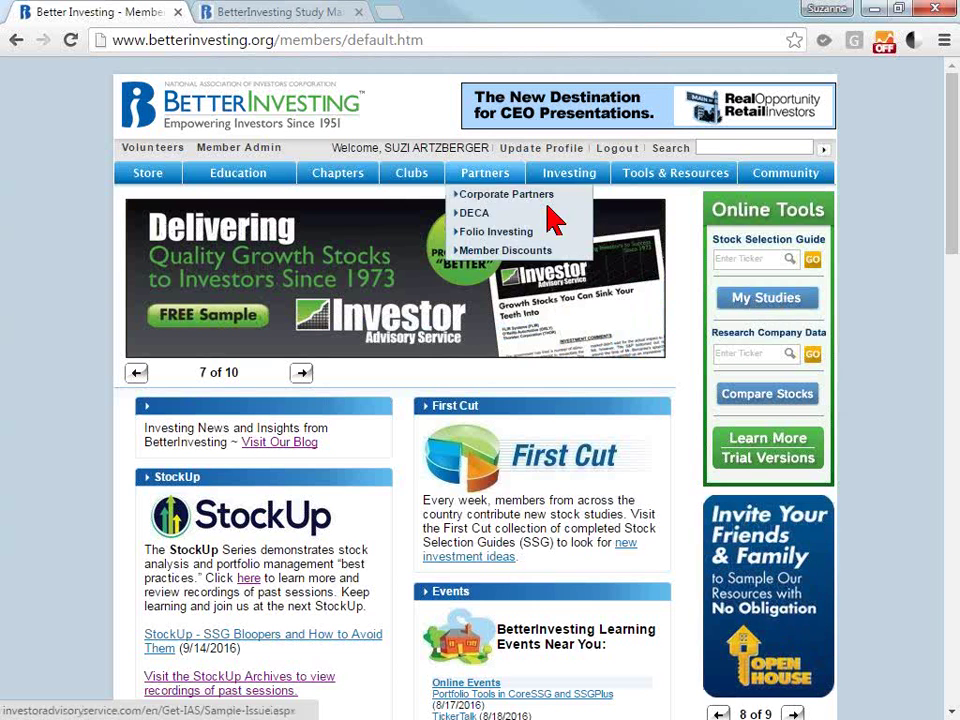
- Switch to the BetterInvesting Study Manager page and briefly highlight its Portfolios and Studies heading
click(305, 26)
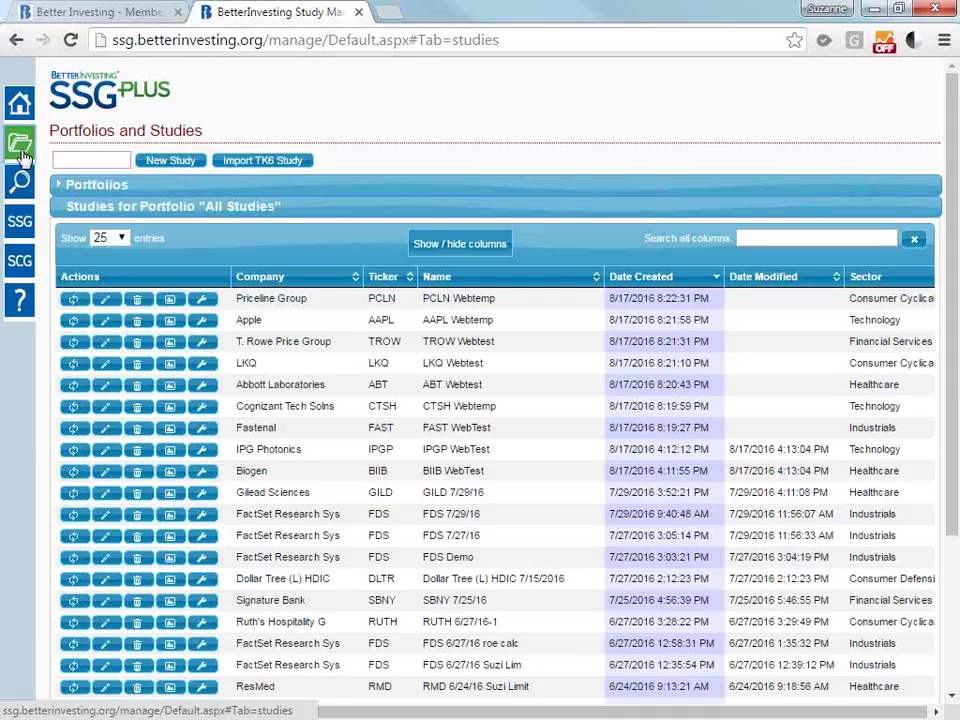
drag(204, 131, 41, 134)
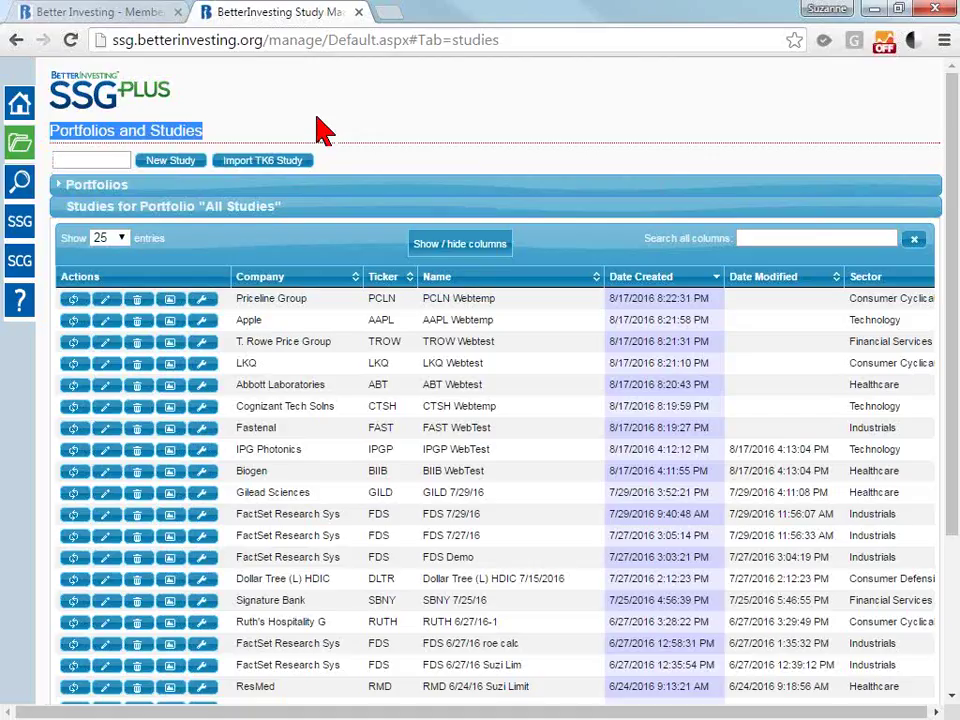
click(372, 116)
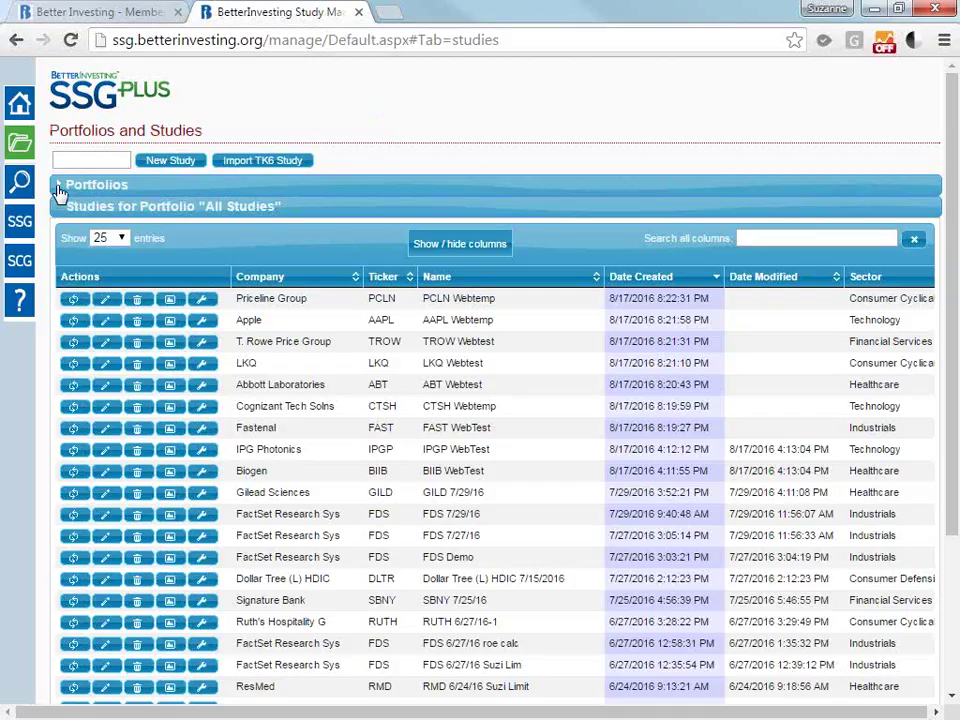
- Expand the Portfolios section and look through the listed portfolios, their study counts and the entry range below the list
click(146, 193)
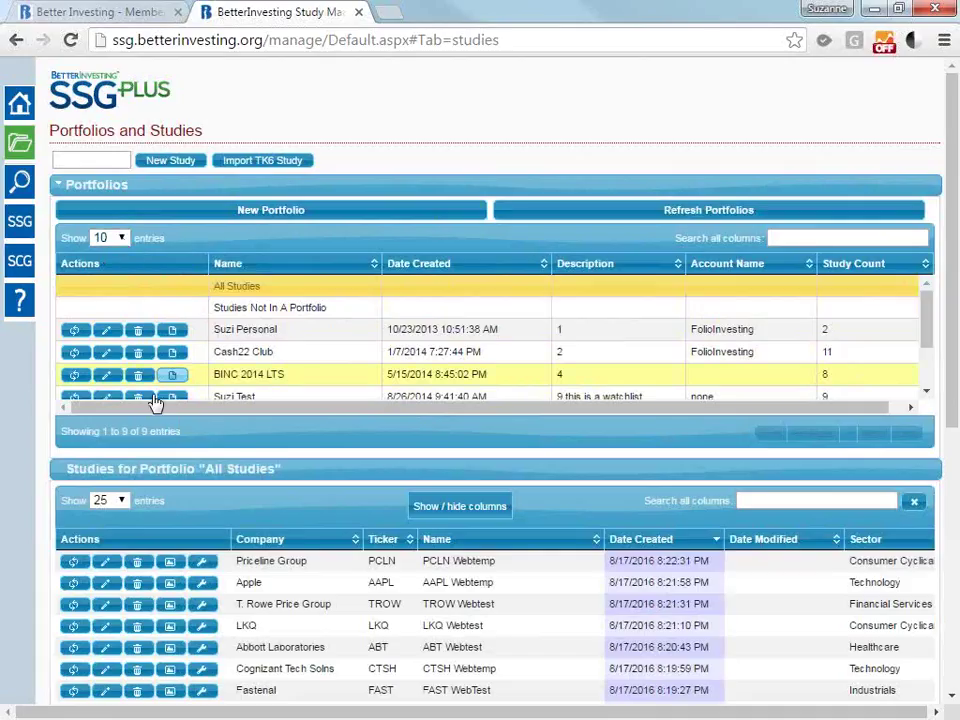
drag(199, 439, 99, 431)
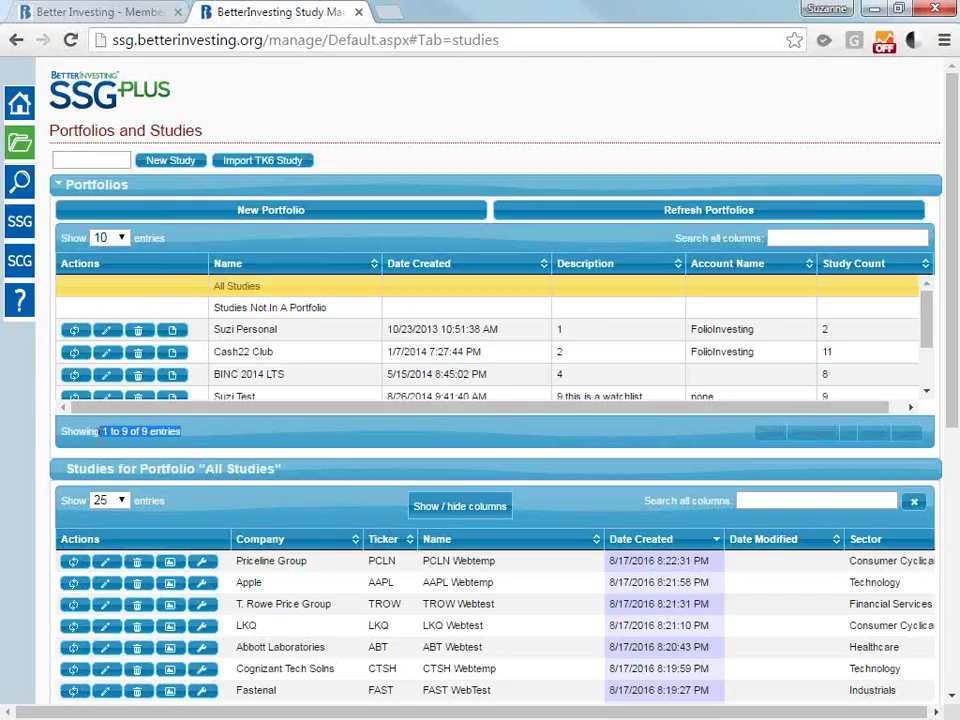
drag(928, 323, 941, 349)
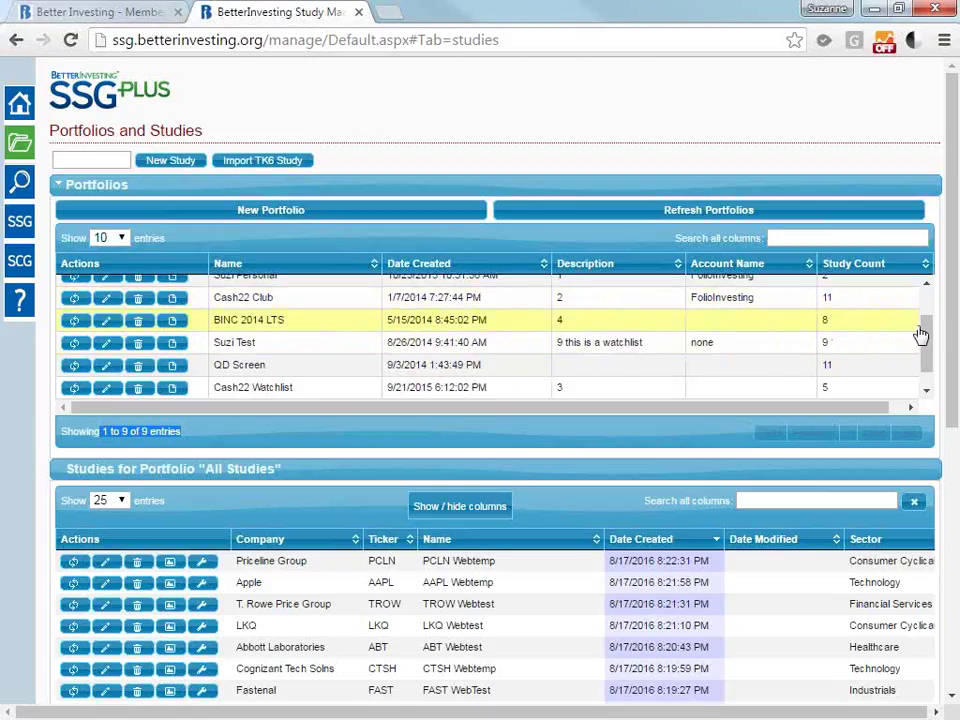
drag(930, 332, 930, 300)
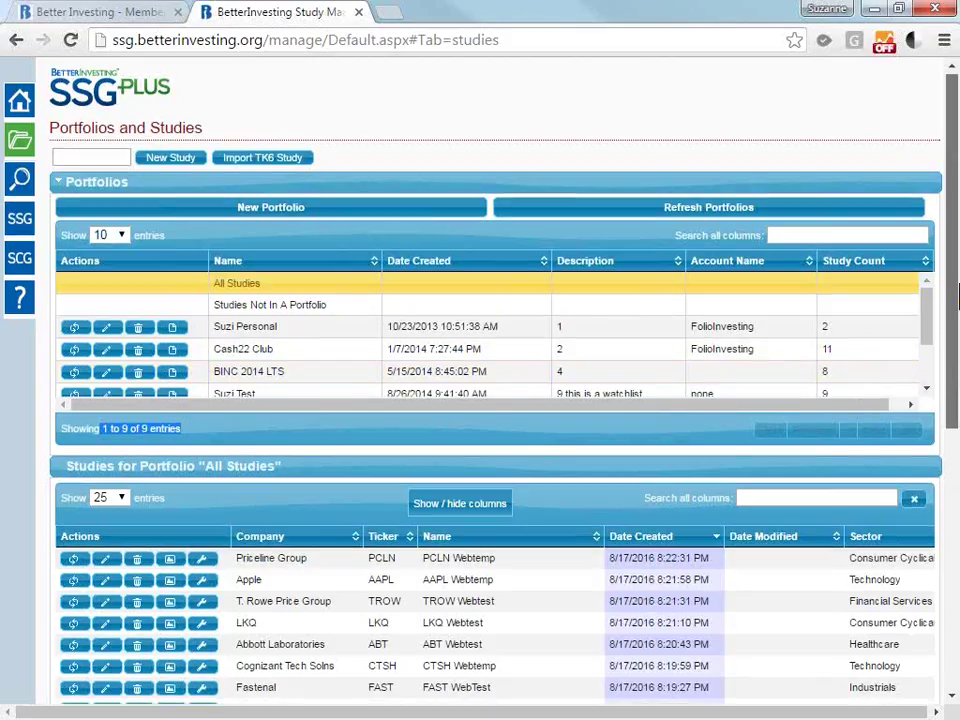
drag(955, 295, 957, 300)
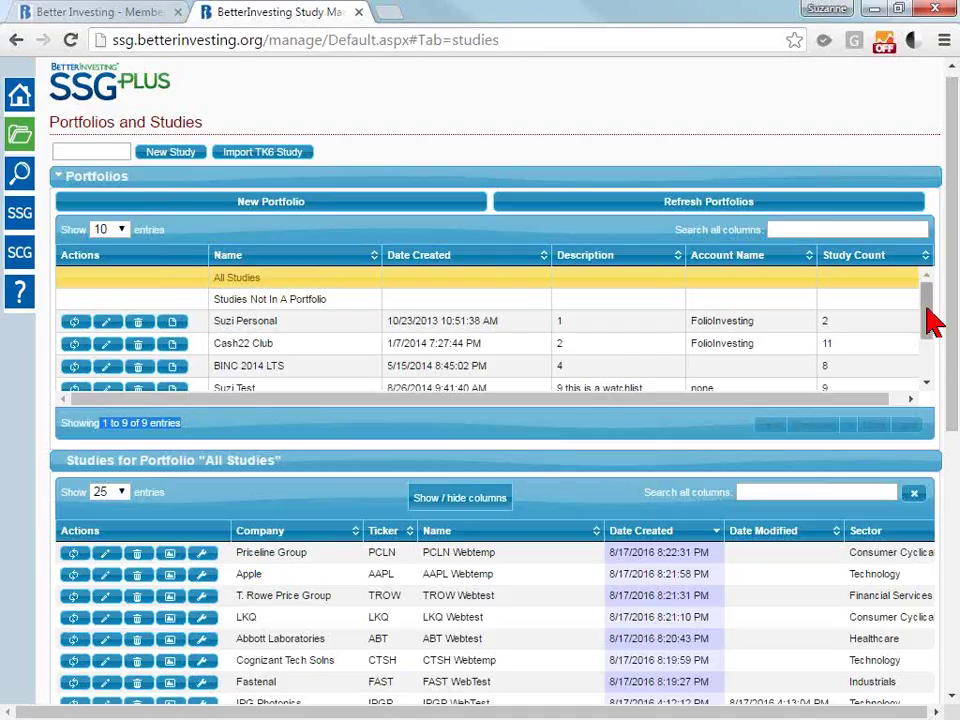
drag(930, 320, 840, 330)
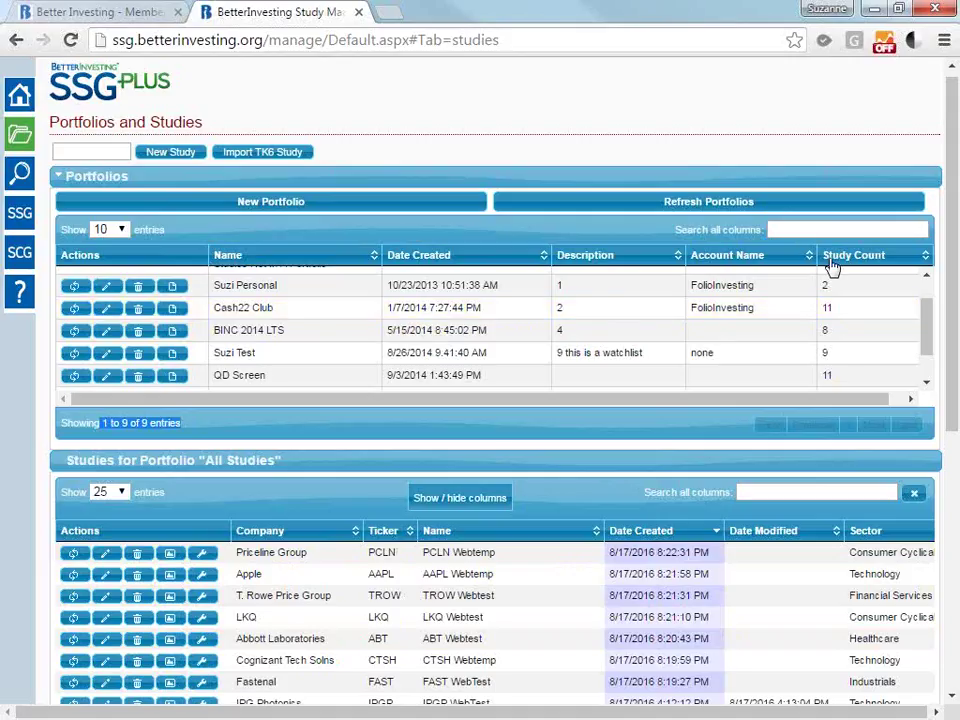
drag(929, 326, 928, 336)
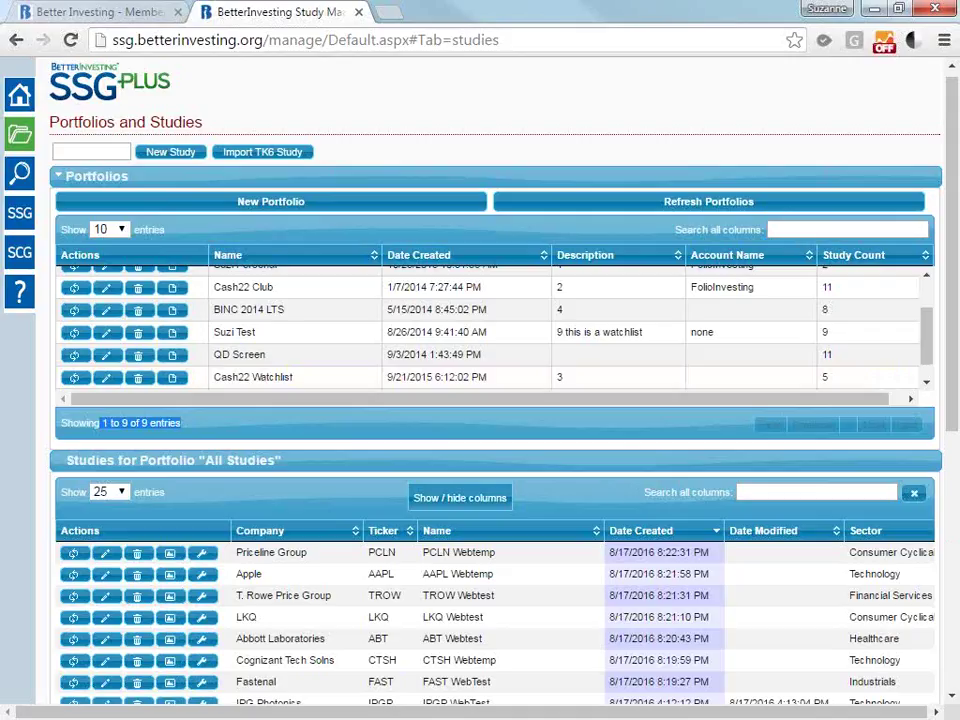
click(150, 423)
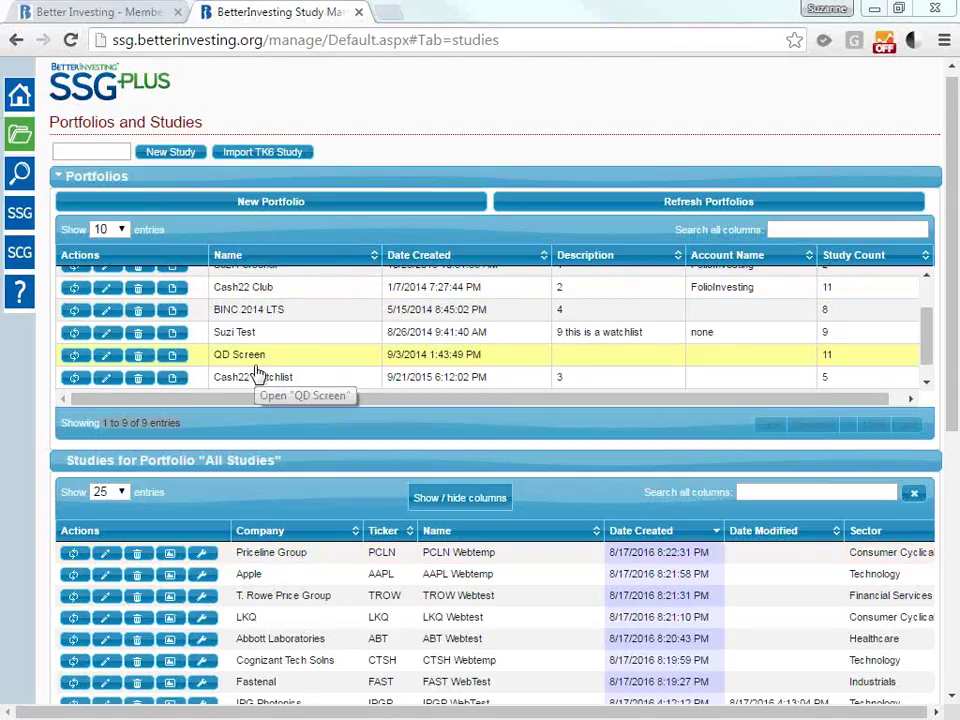
- Collapse and re-expand the Portfolios section, and check which numbers of entries its list can show
click(61, 183)
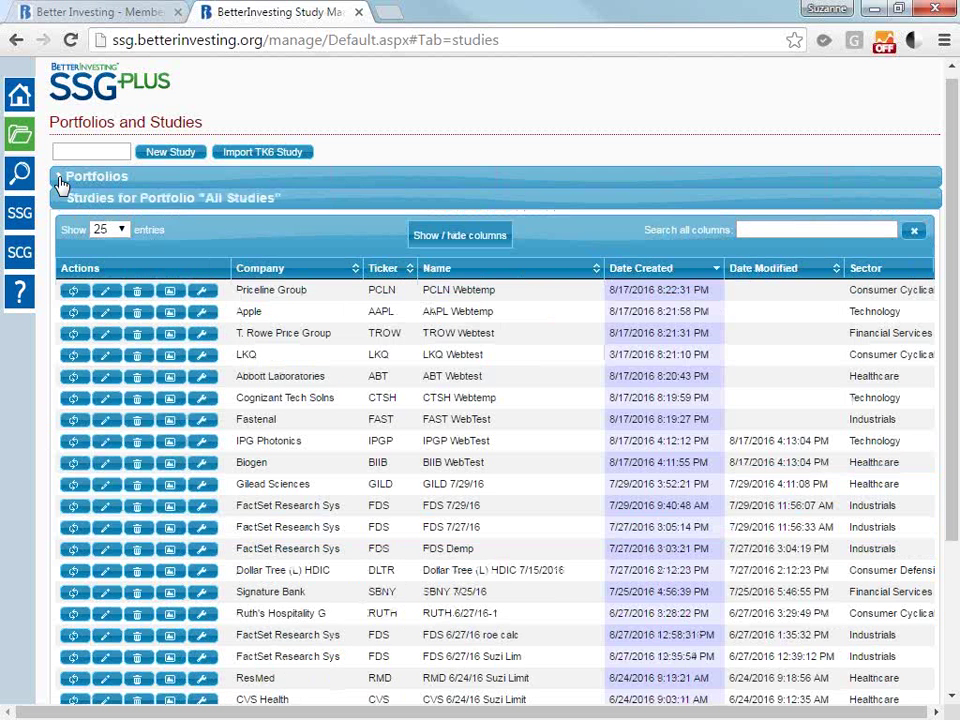
click(60, 184)
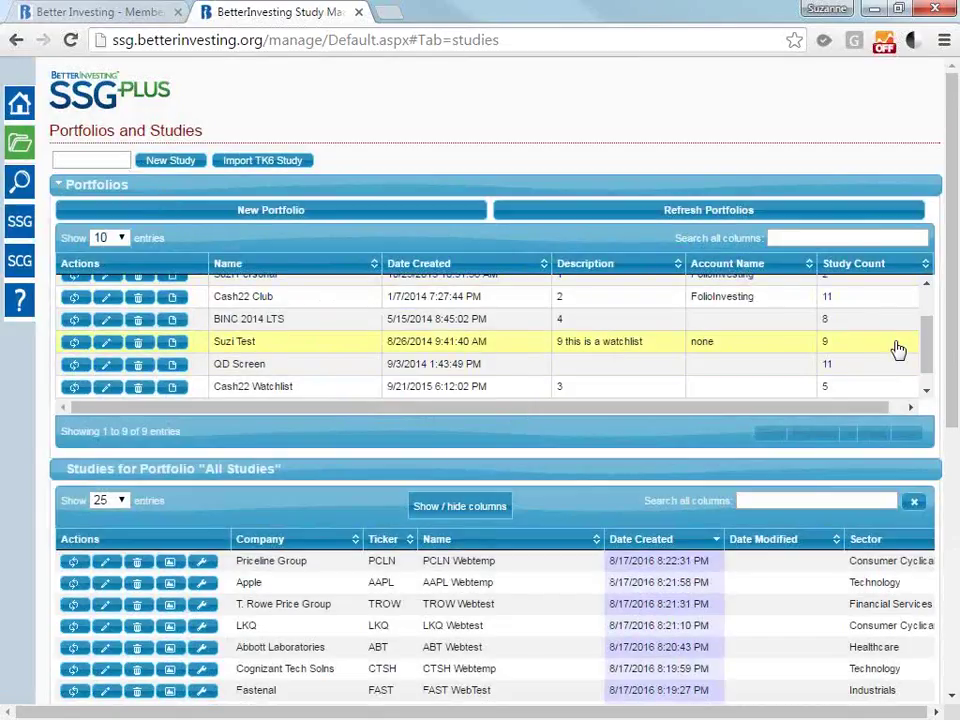
drag(932, 348, 945, 386)
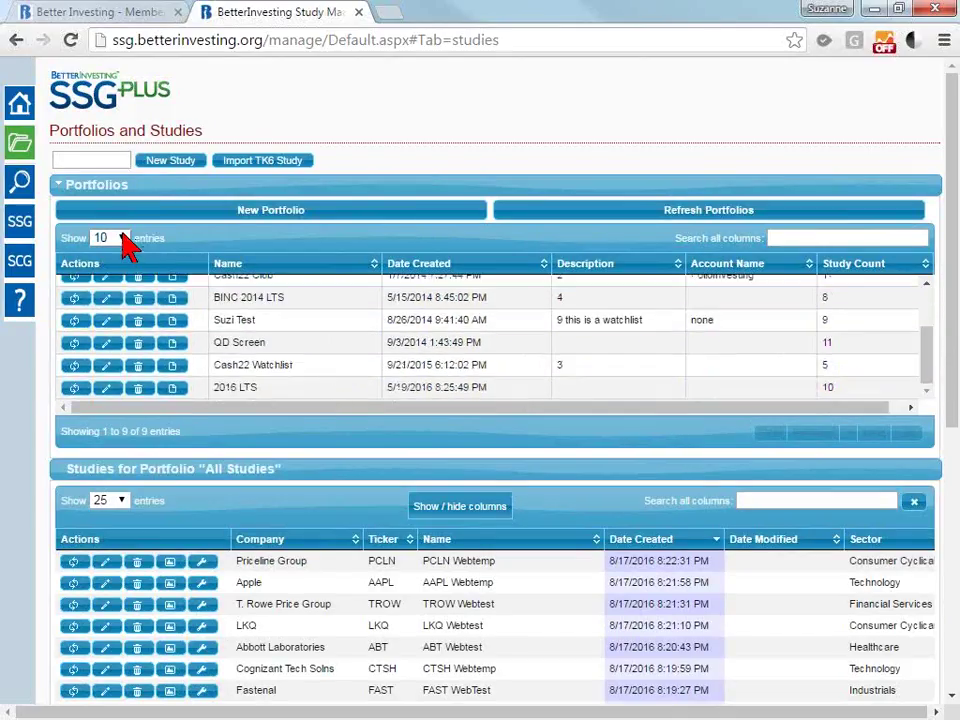
click(122, 240)
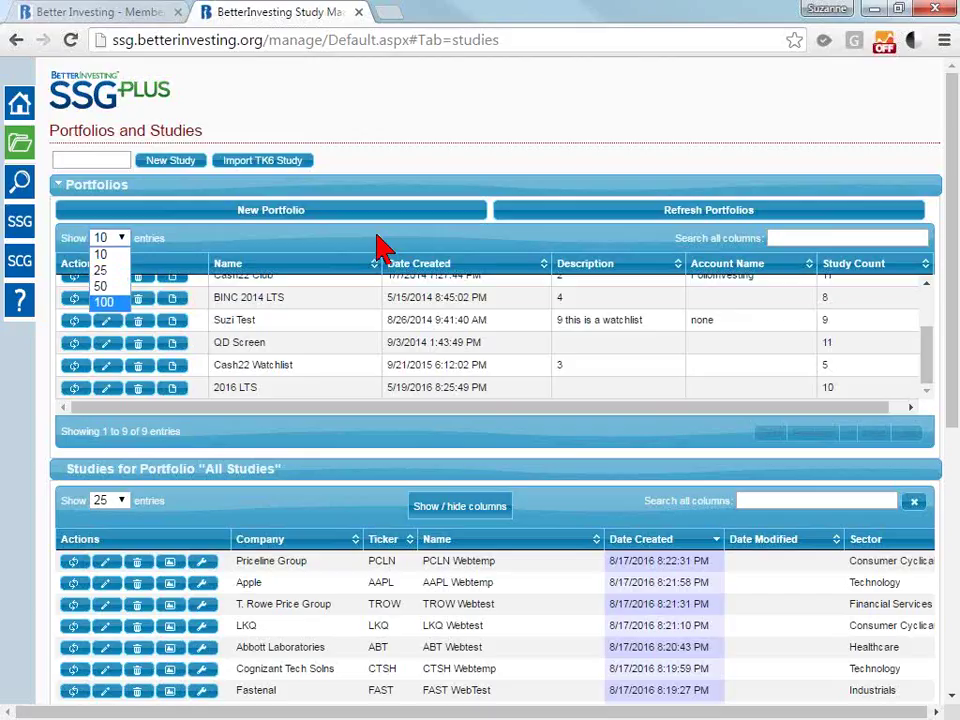
click(343, 250)
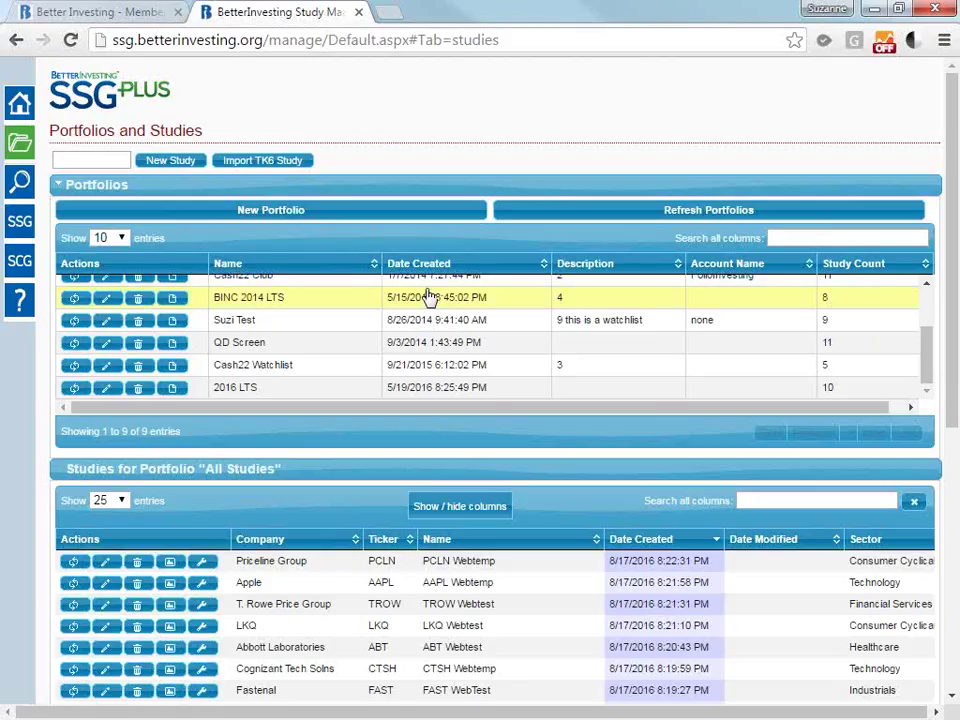
- Sort the portfolios by name in ascending order and select the All Studies portfolio
click(348, 273)
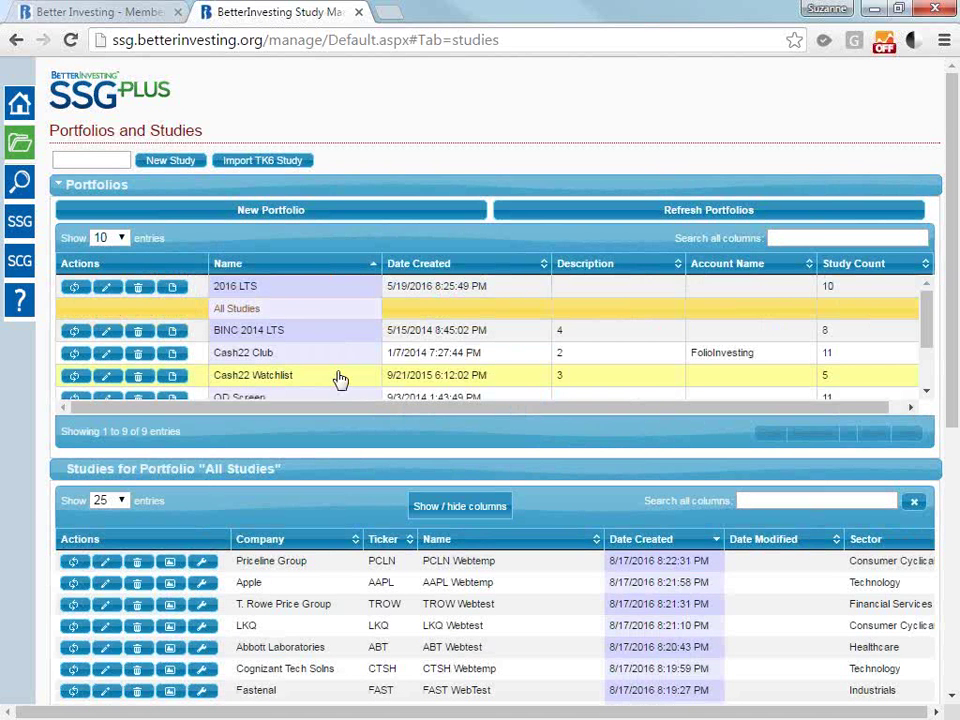
click(291, 315)
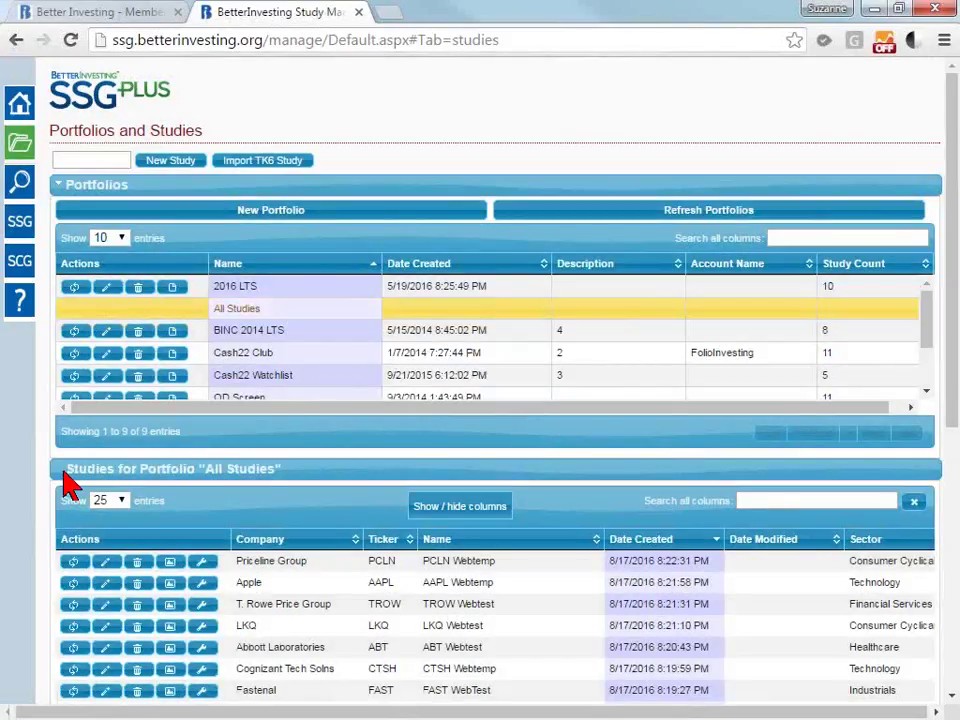
- Highlight the heading of the All Studies list and look through its studies down to the end of the page
drag(68, 472, 314, 466)
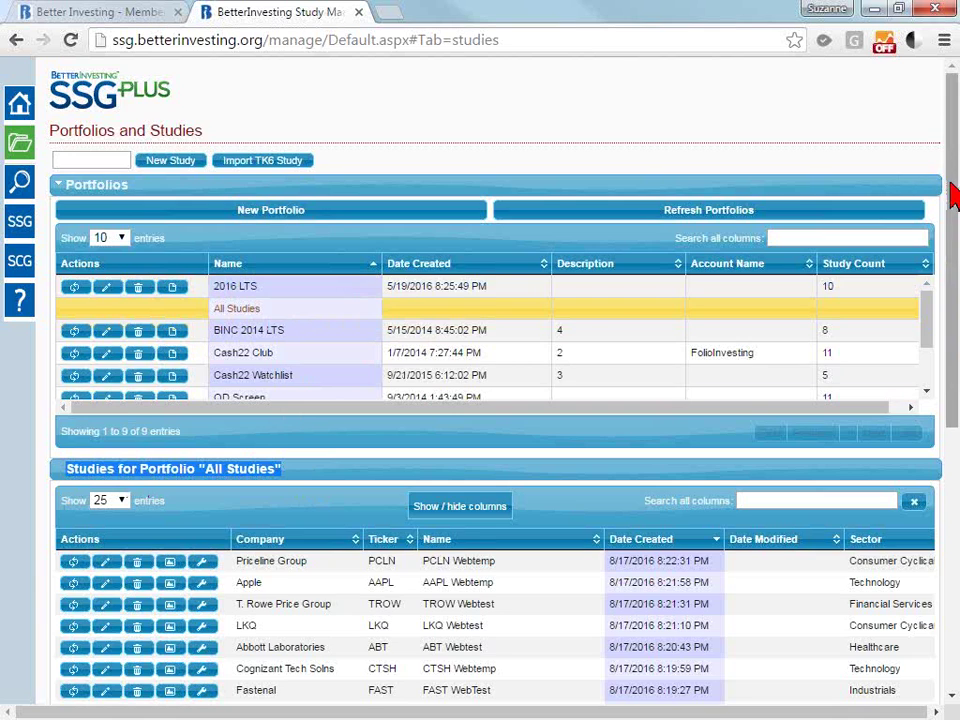
scroll(952, 196, down, 3)
scroll(952, 196, down, 3)
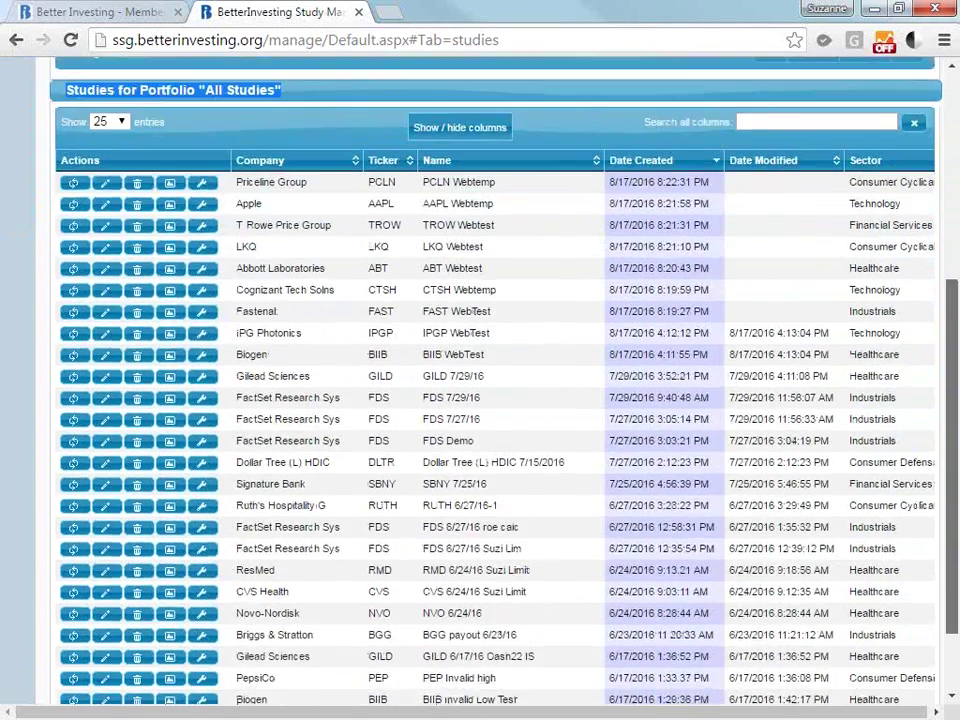
scroll(952, 196, down, 2)
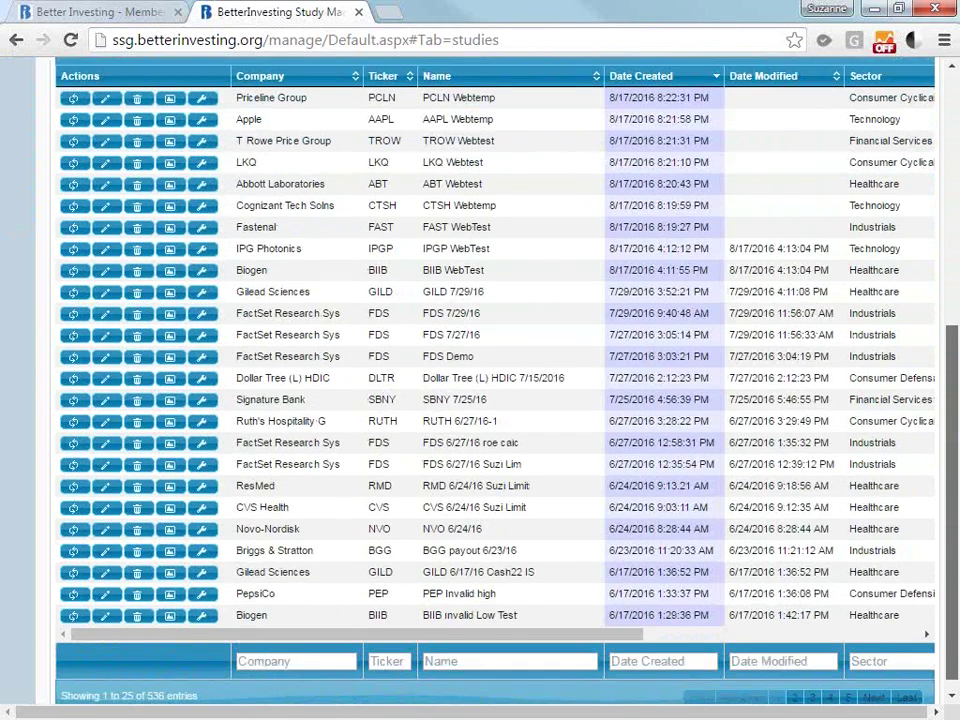
scroll(495, 350, down, 1)
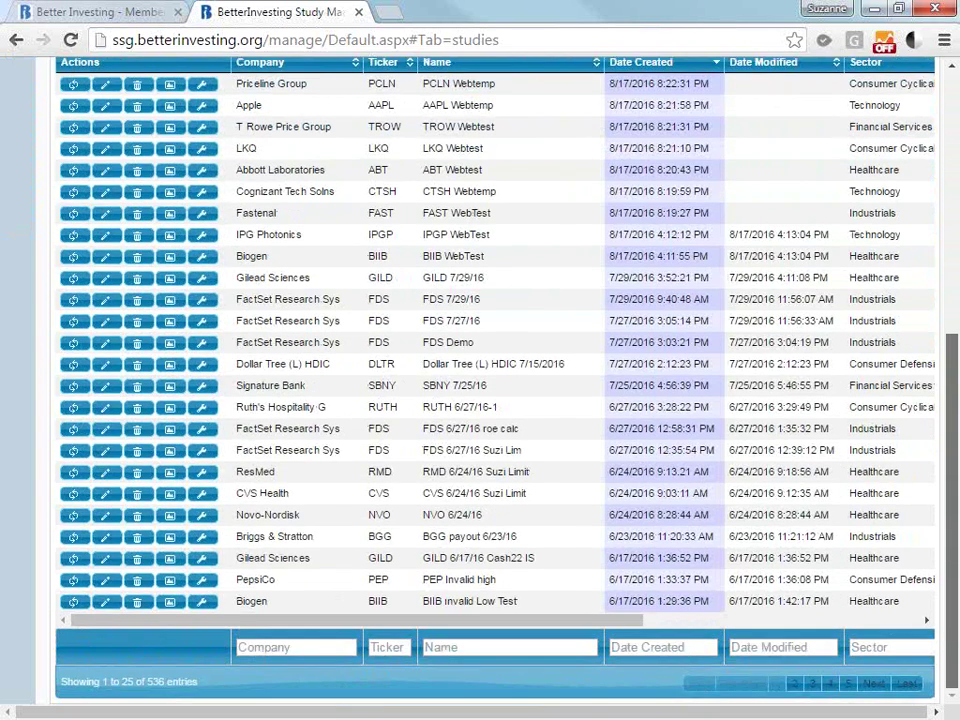
scroll(495, 380, up, 2)
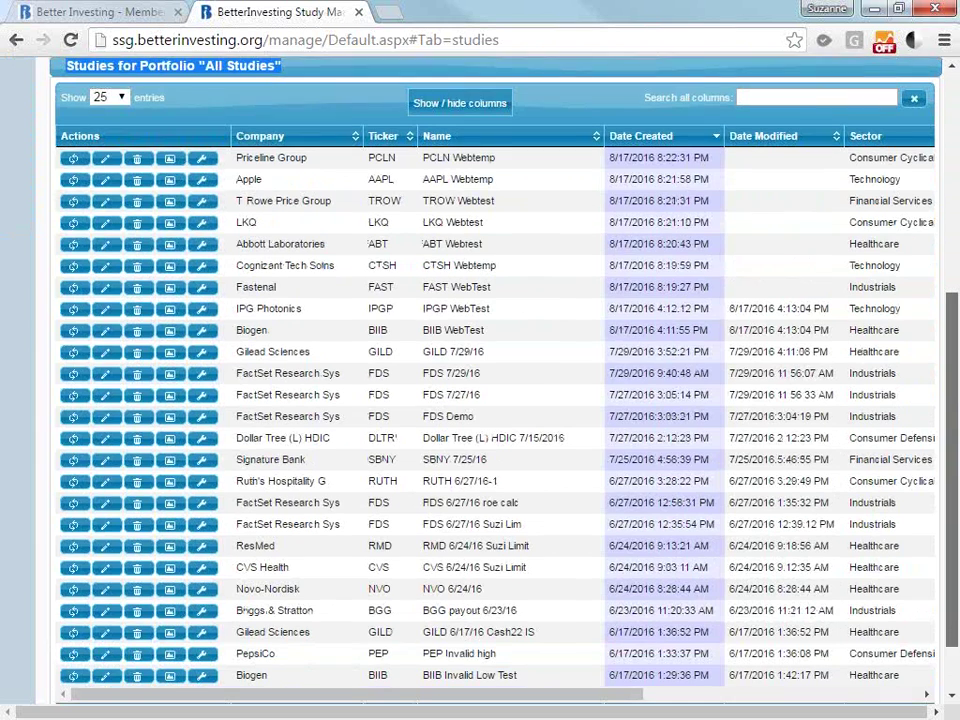
scroll(690, 265, up, 1)
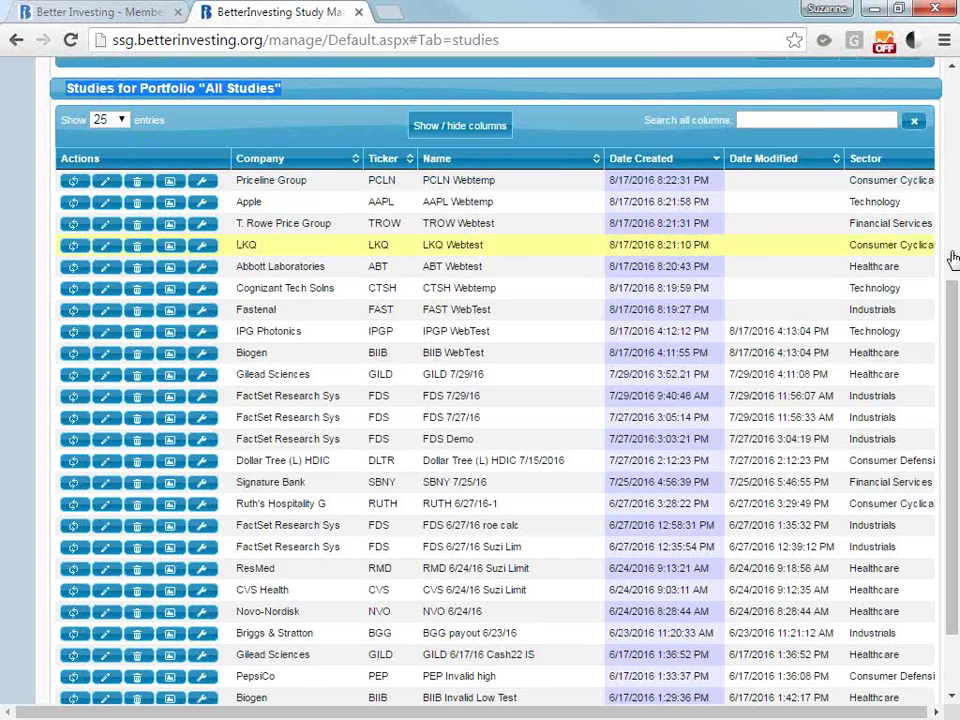
drag(951, 318, 954, 376)
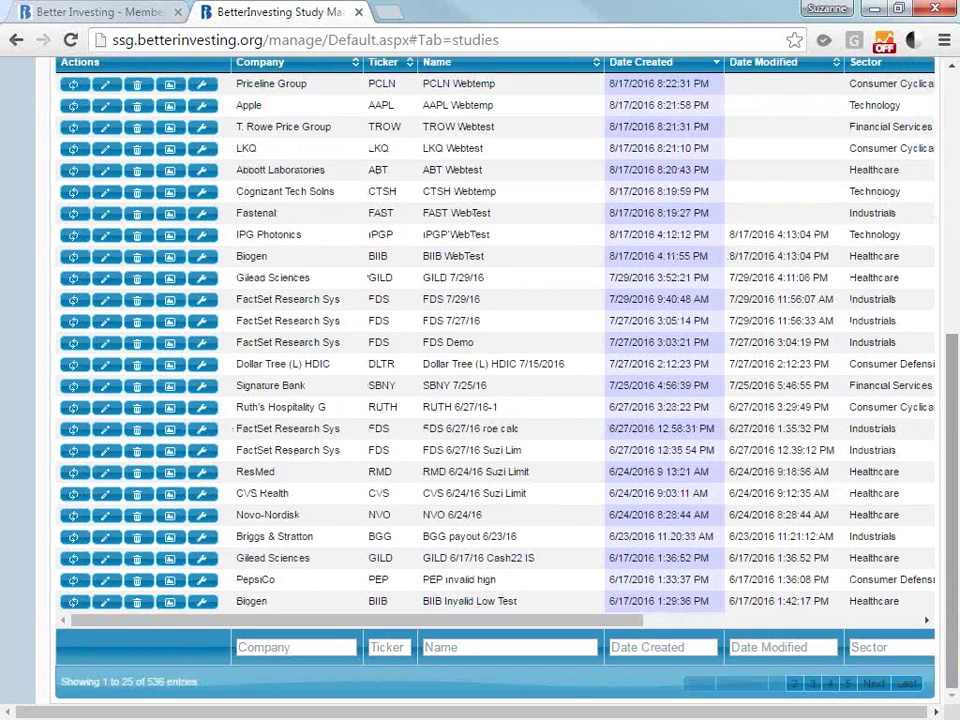
- Highlight the entry range below the studies list, and the total number of entries in it
drag(205, 684, 62, 682)
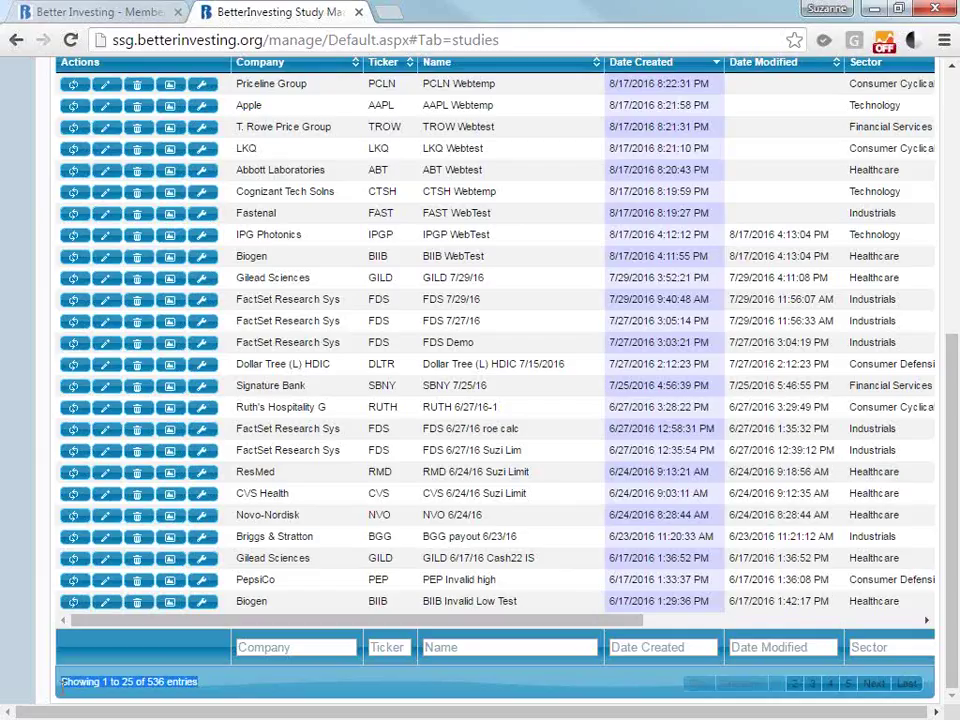
drag(62, 681, 148, 681)
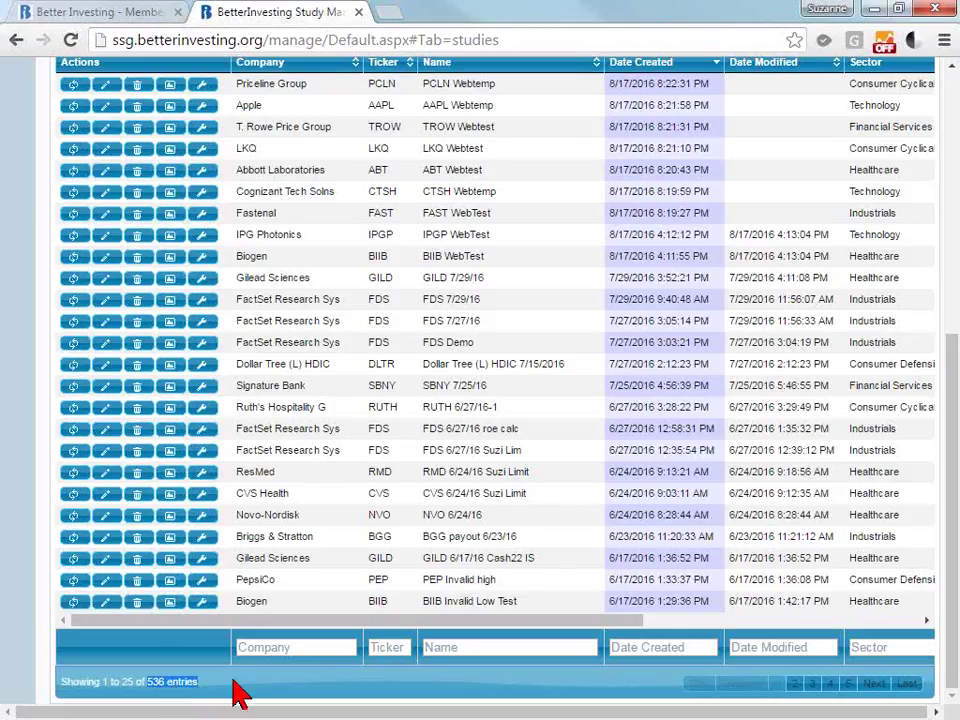
mouse_move(178, 682)
mouse_down()
mouse_move(155, 688)
mouse_move(184, 692)
mouse_up()
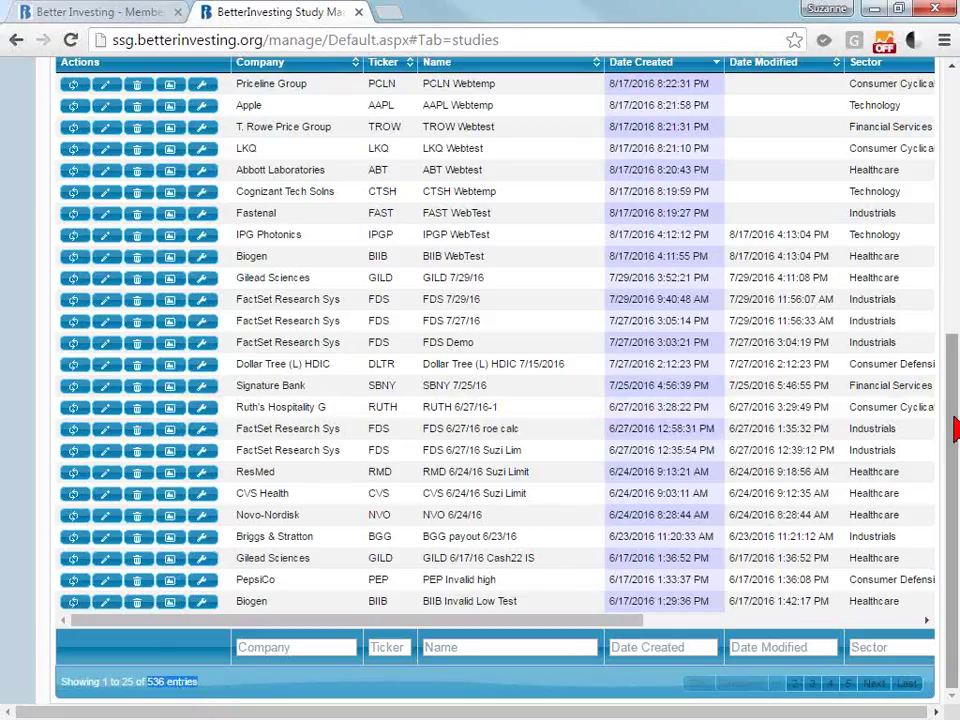
- Show the studies of the Cash22 Club portfolio with their heading highlighted, and the studies of the Cash22 Watchlist portfolio
drag(955, 430, 955, 160)
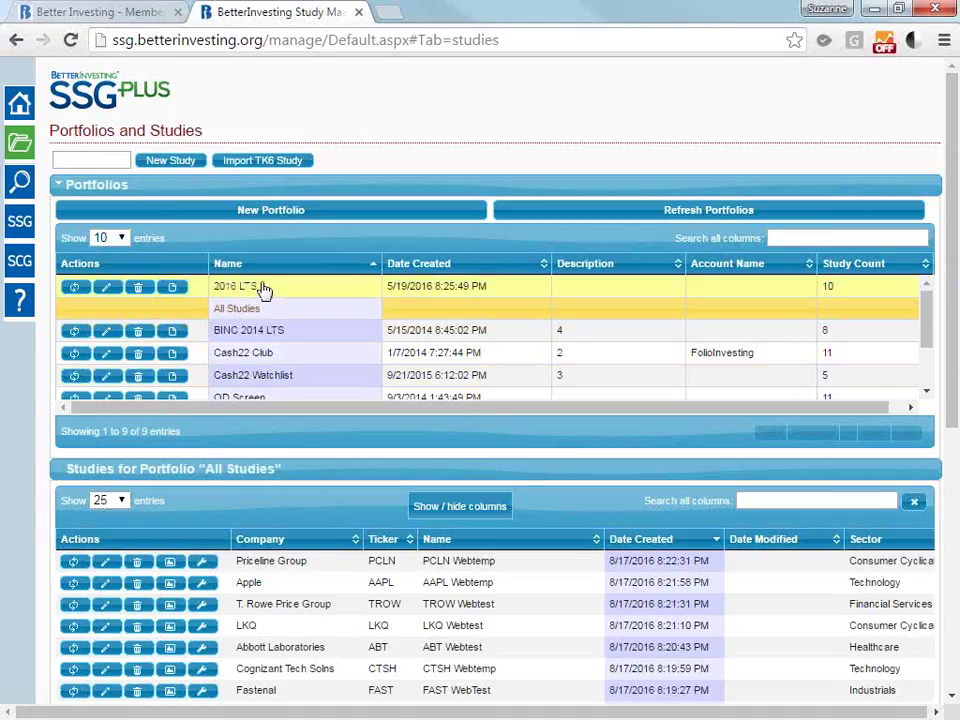
click(285, 358)
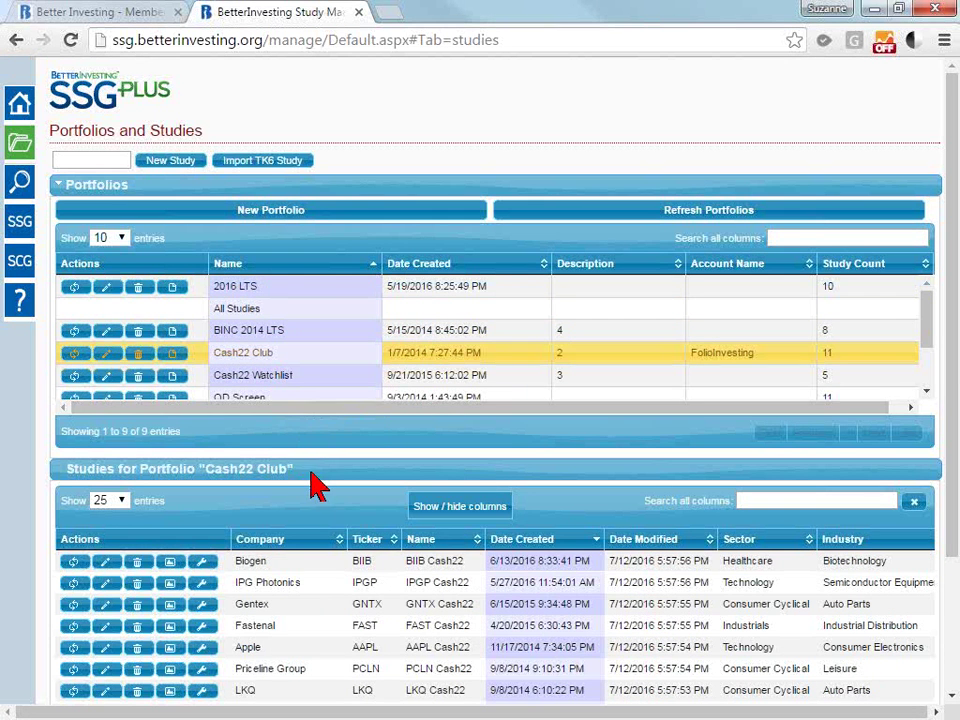
drag(317, 482, 62, 484)
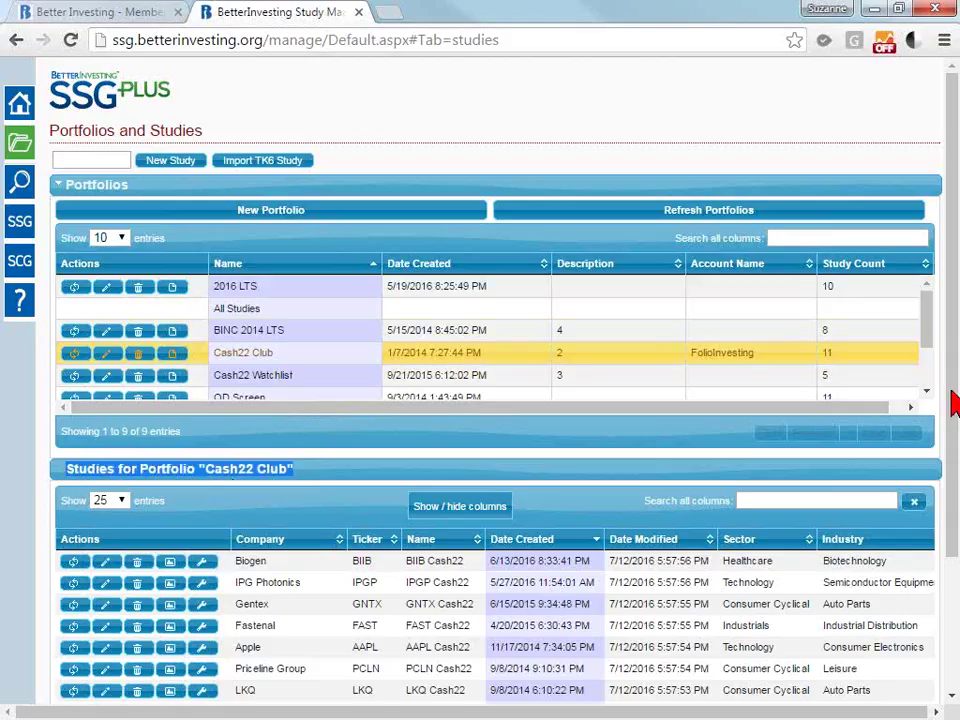
drag(951, 317, 955, 462)
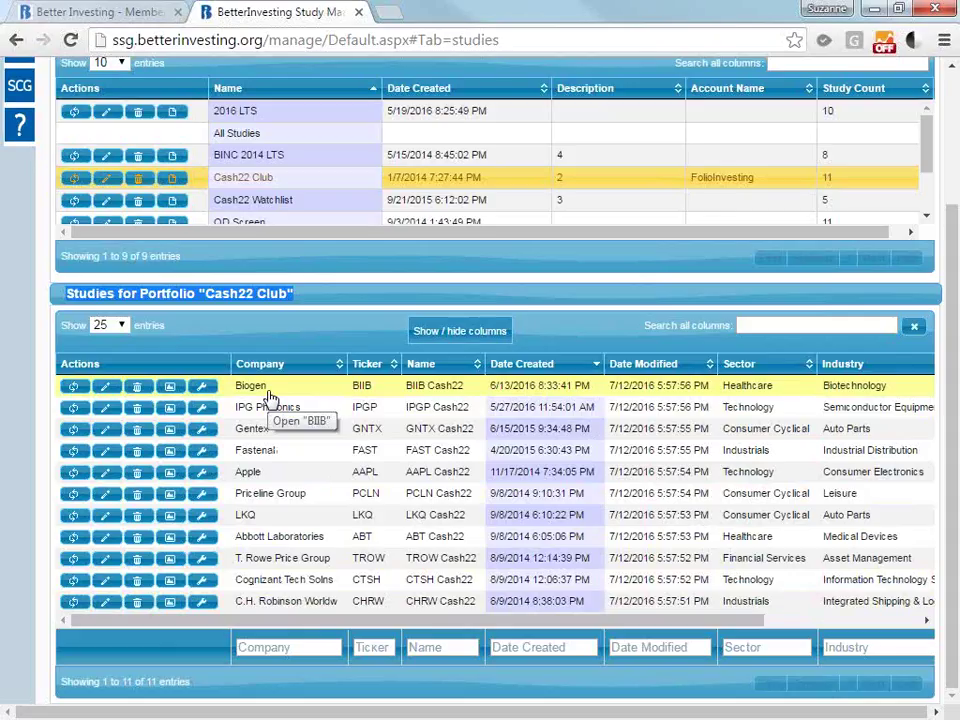
click(287, 205)
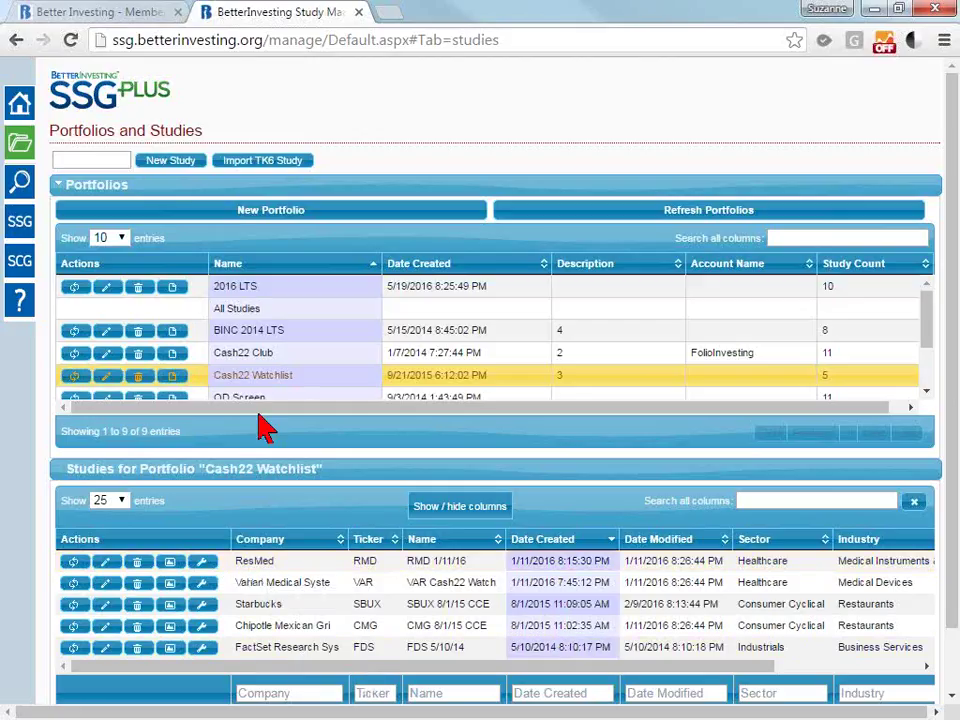
drag(924, 324, 924, 348)
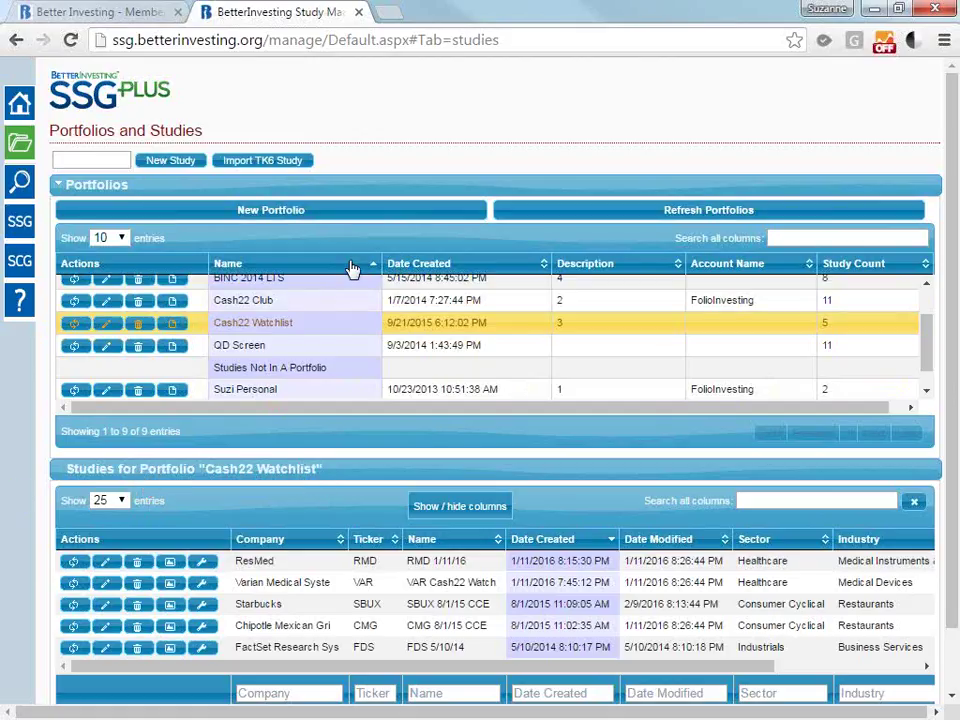
- Sort the portfolios by date created in ascending order, in descending order, and in ascending order again
click(433, 268)
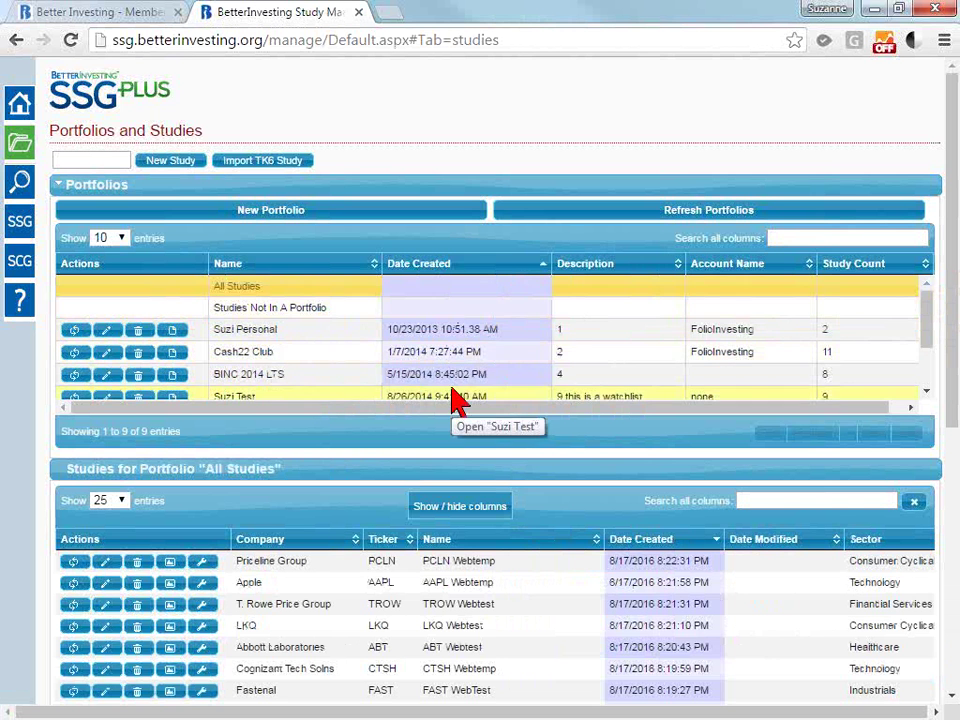
click(493, 273)
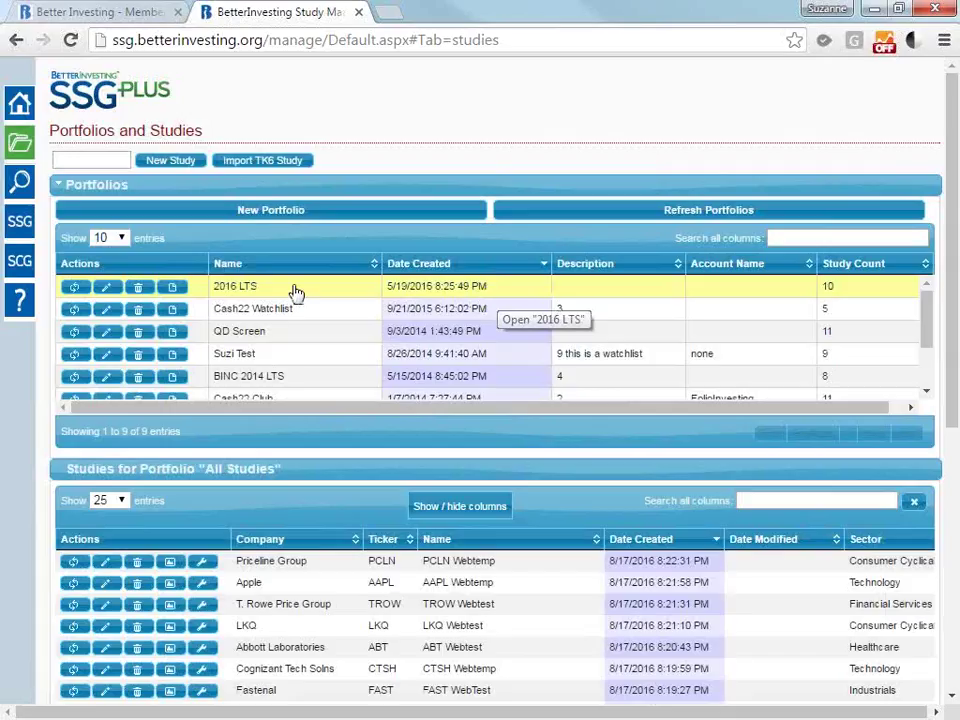
click(450, 265)
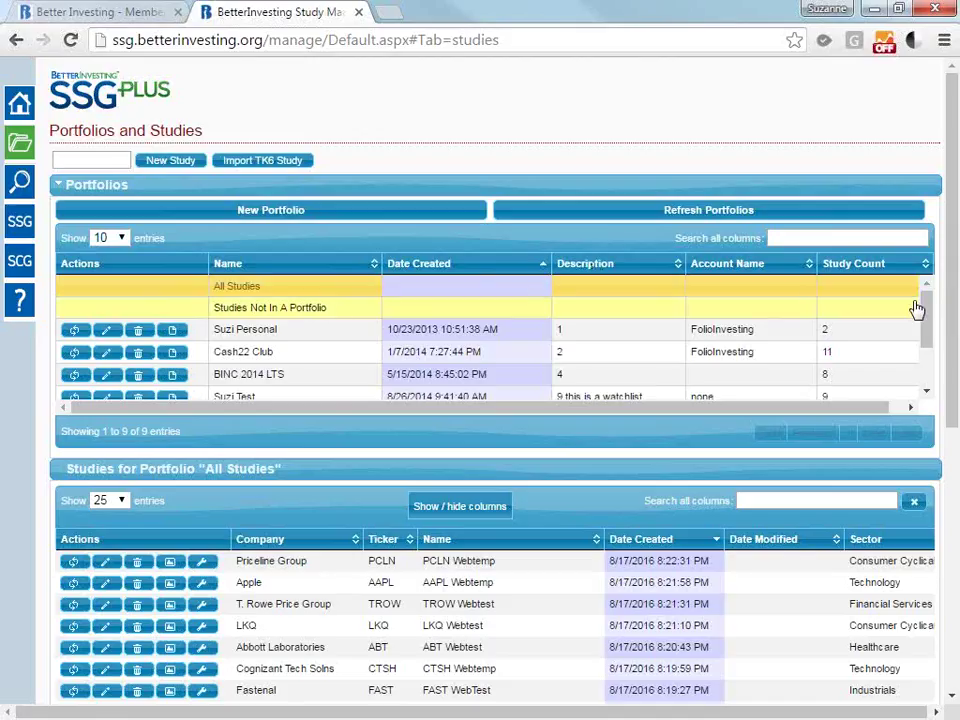
drag(926, 302, 933, 330)
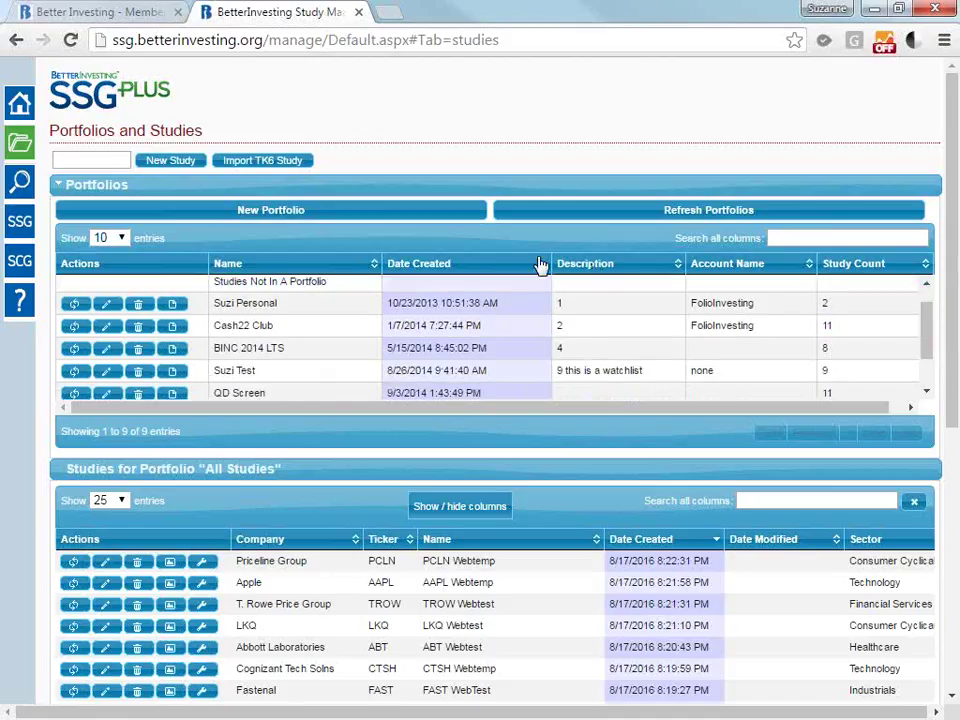
- Sort the portfolios by description in ascending order, and by account name in ascending and descending order
click(611, 263)
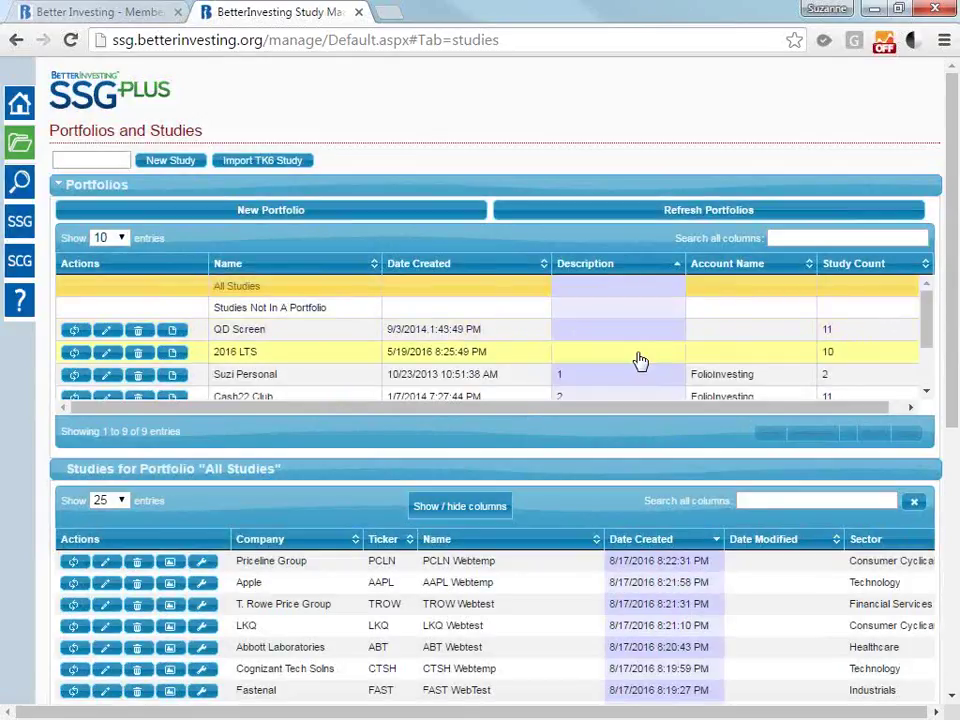
click(745, 273)
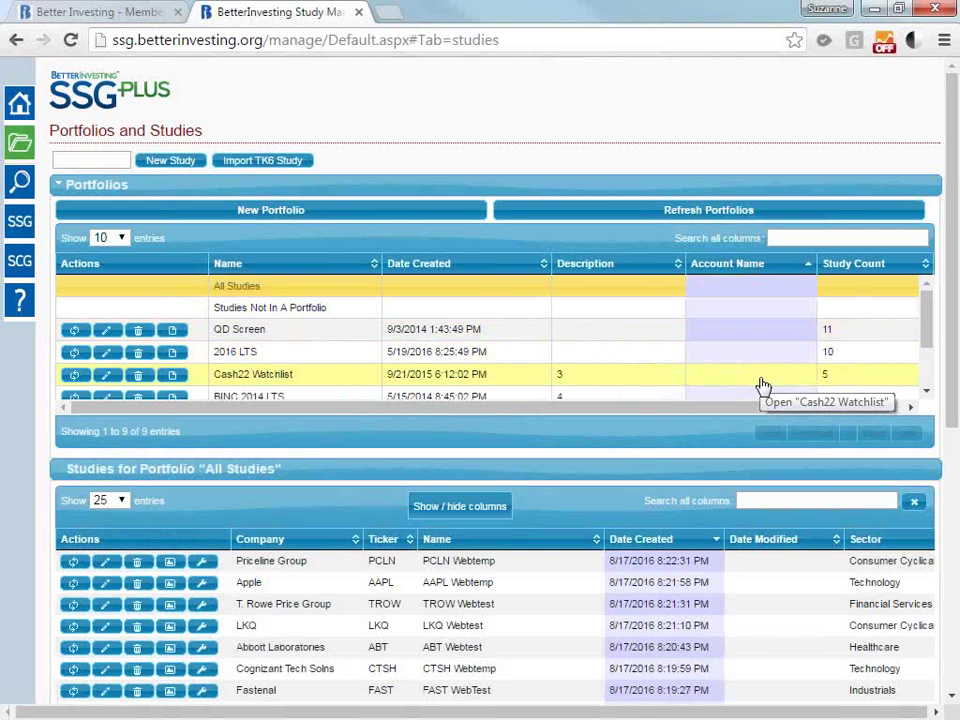
click(740, 272)
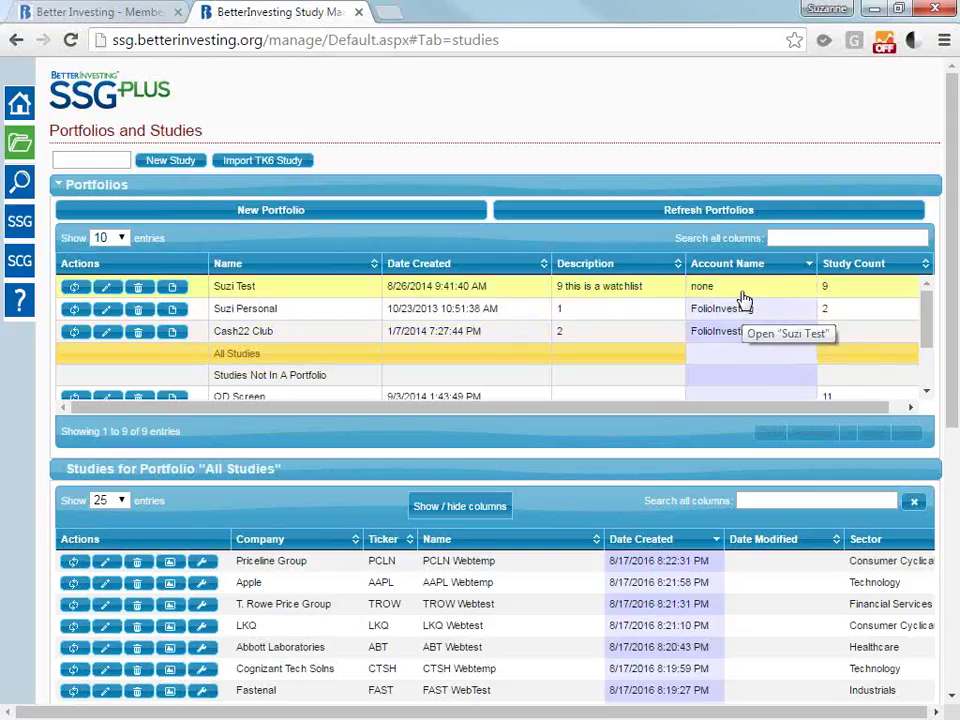
- Sort the portfolios by study count in ascending and descending order, and return to ascending order by name
click(860, 268)
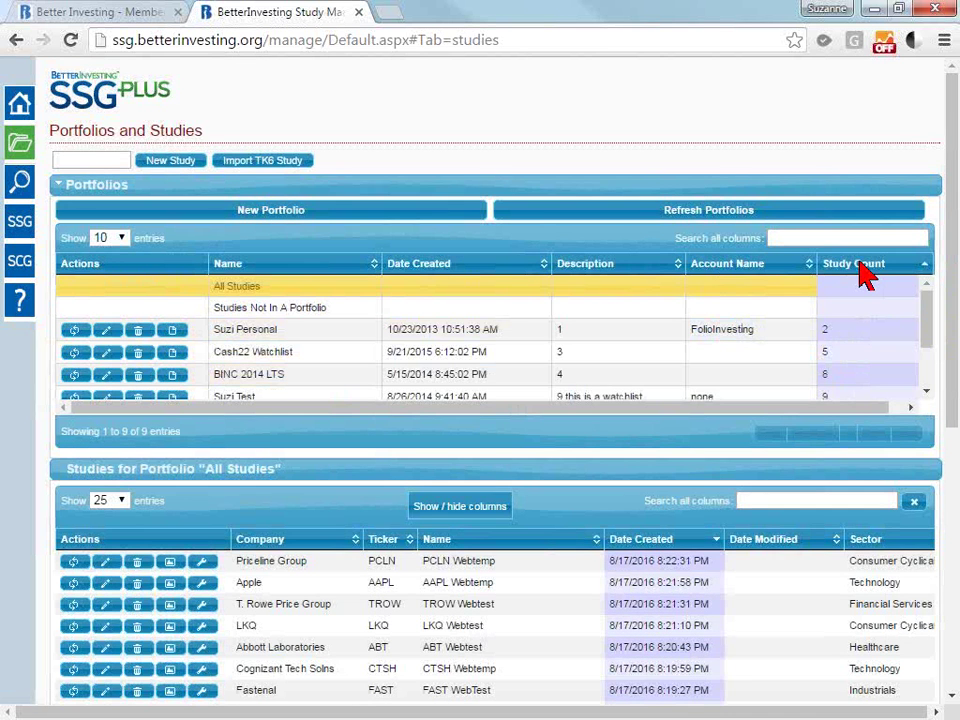
click(862, 268)
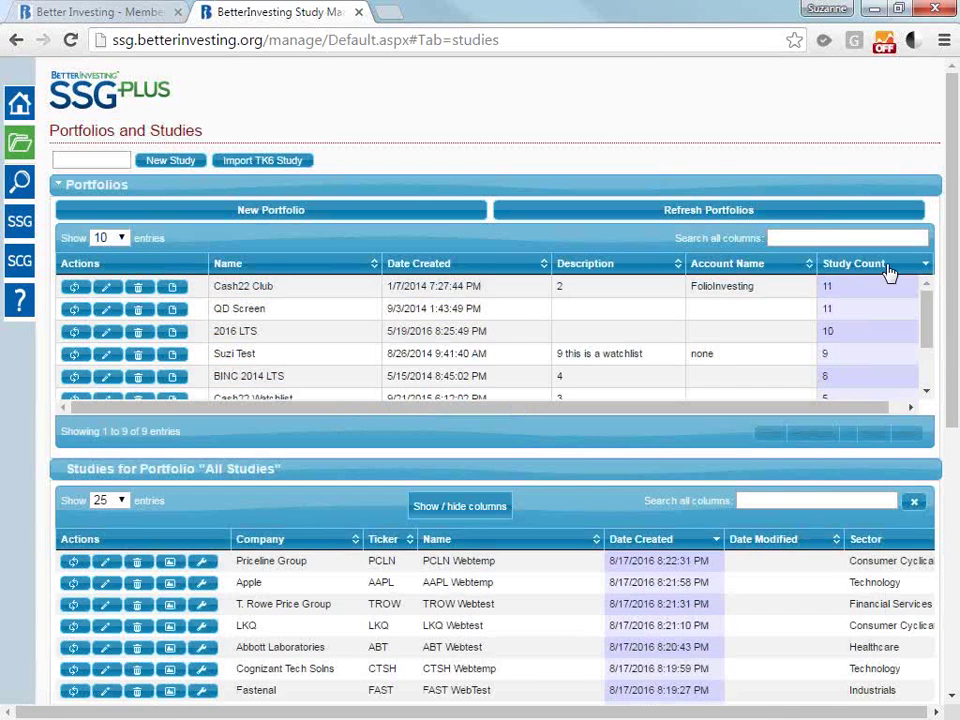
drag(934, 321, 936, 396)
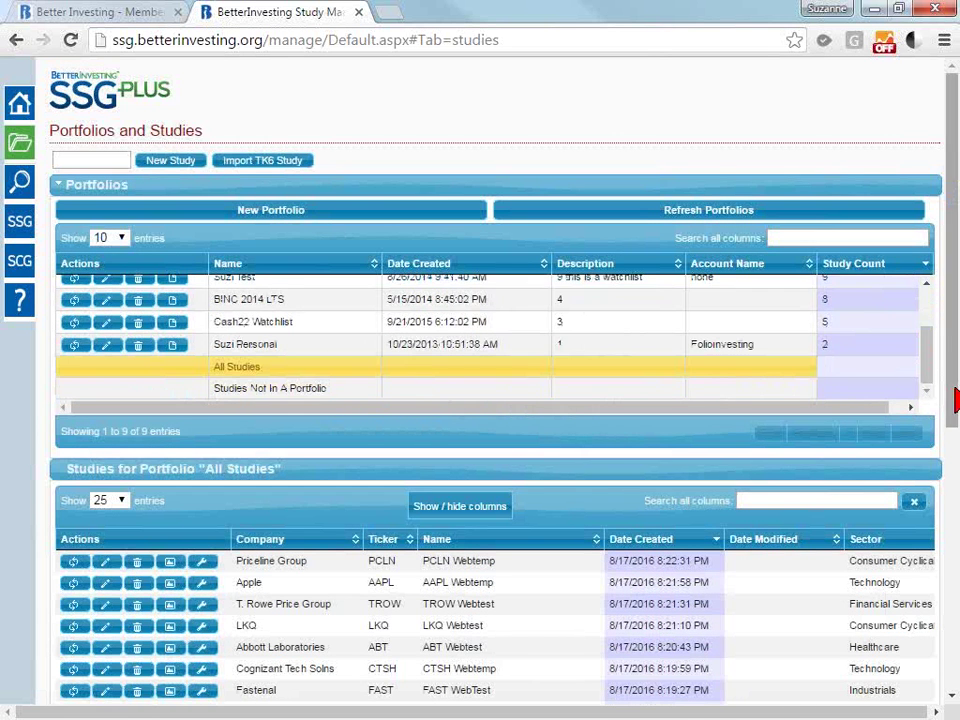
click(294, 265)
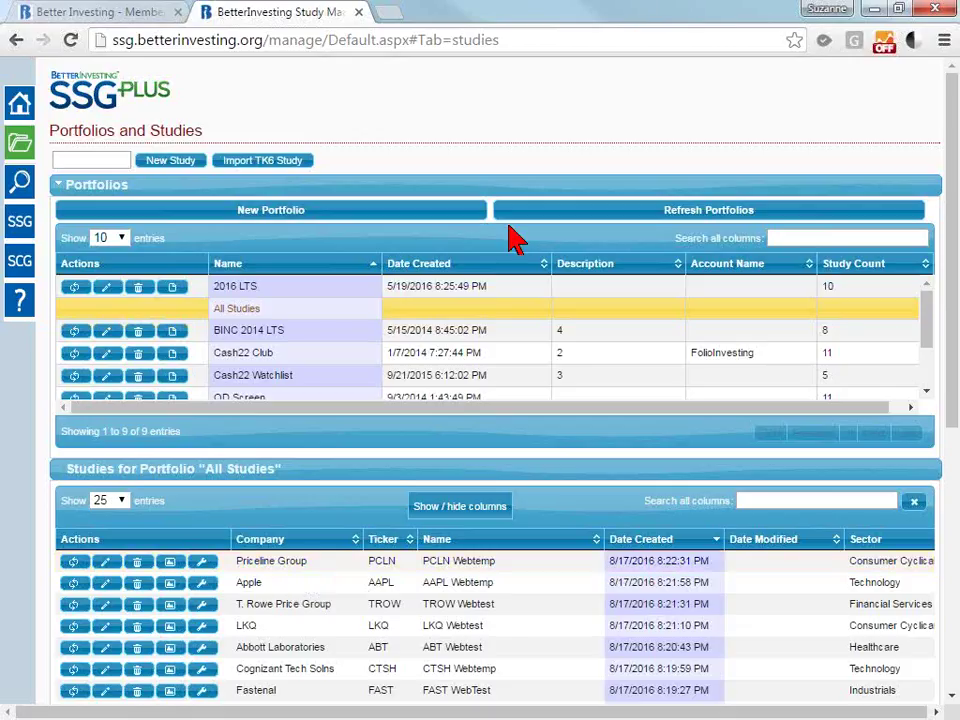
- Create a portfolio named "Webinar Test 1" without an account name or description, and locate it in the portfolios list
click(285, 213)
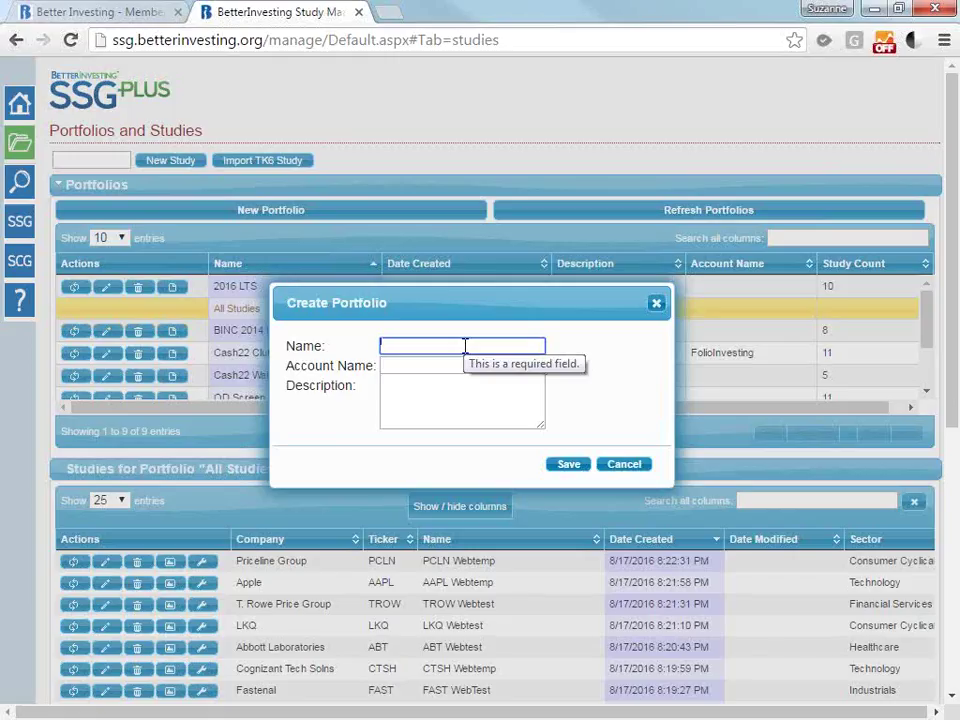
text(Webi)
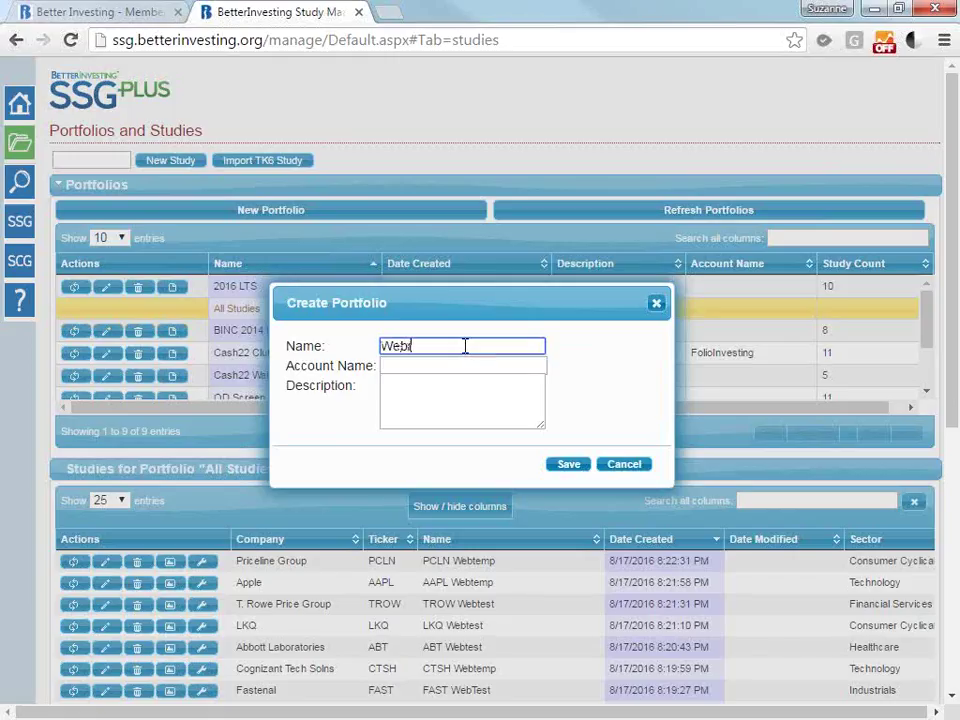
text(nar Test Portfo)
key(BackSpace)
key(BackSpace)
key(BackSpace)
key(BackSpace)
key(BackSpace)
key(BackSpace)
key(BackSpace)
text(1)
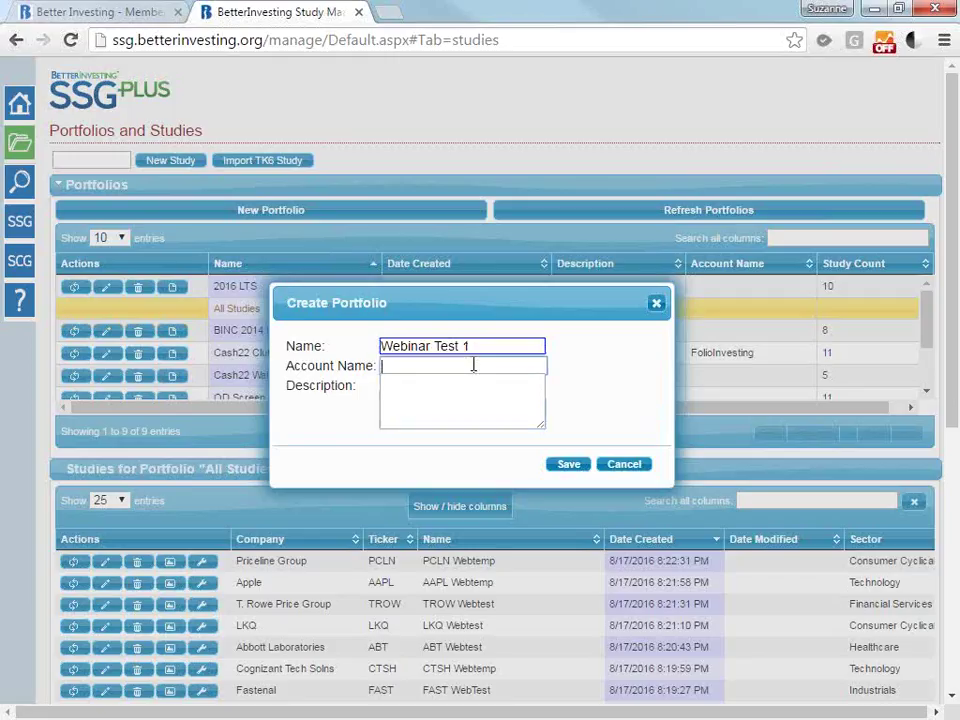
click(482, 388)
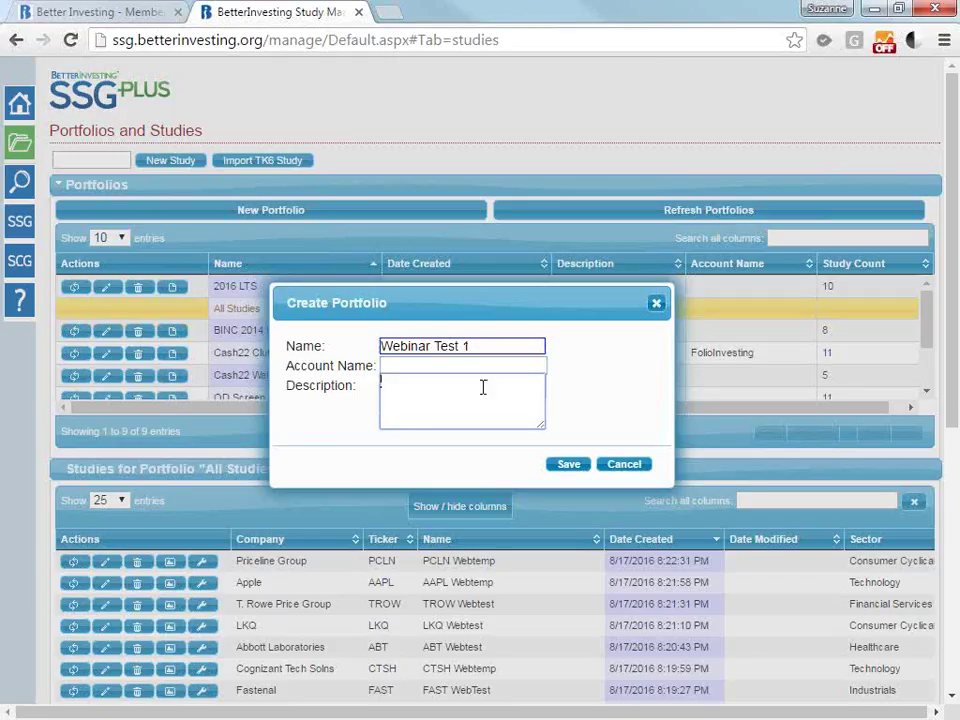
click(573, 467)
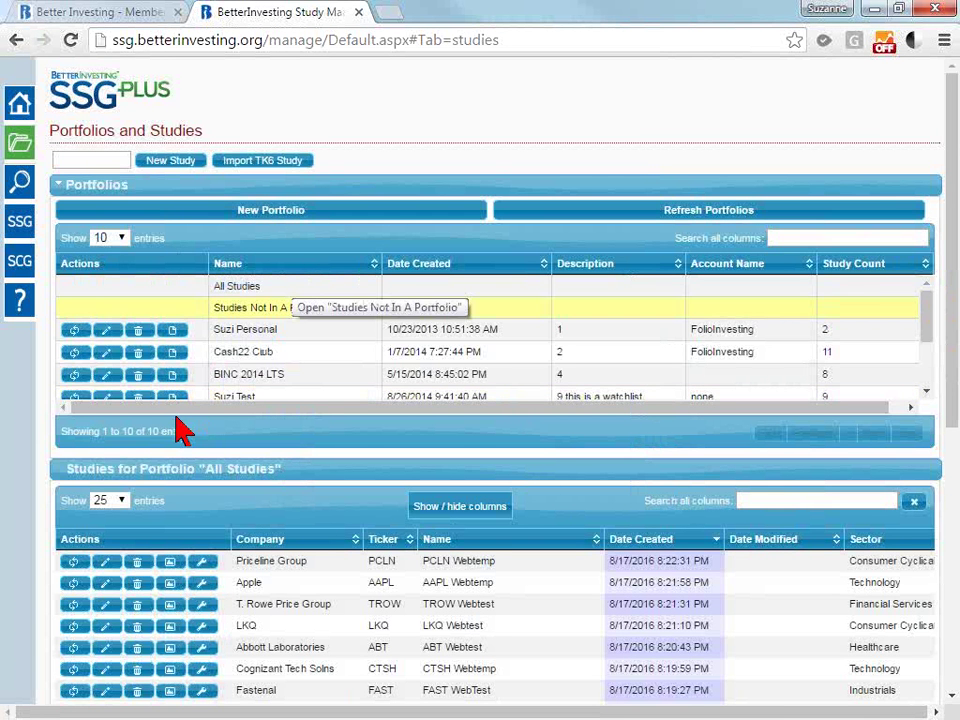
drag(220, 443, 87, 449)
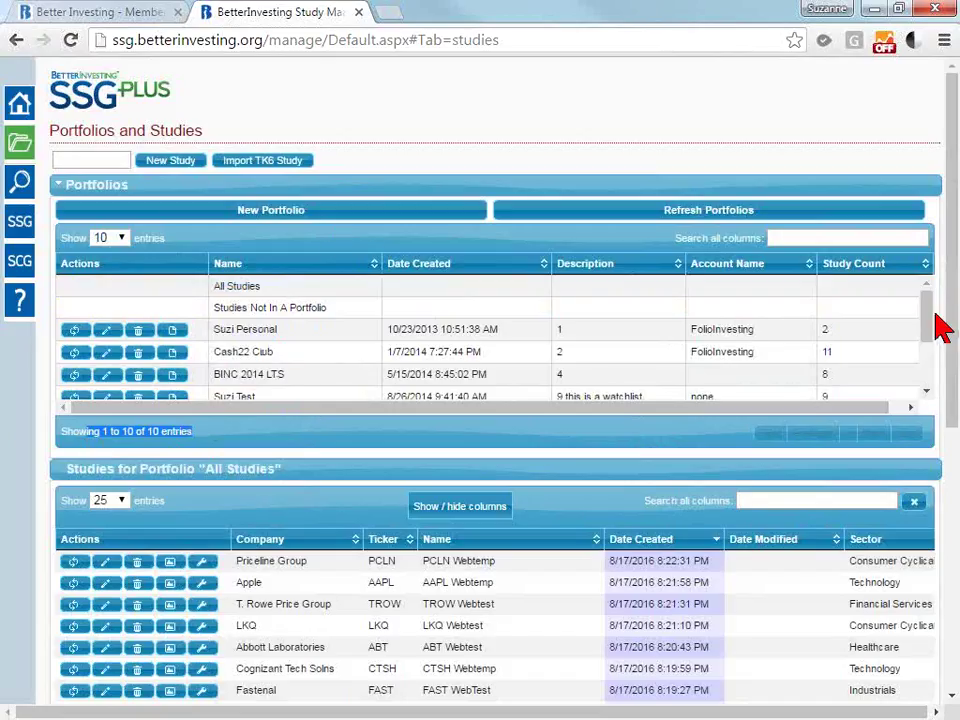
drag(938, 313, 939, 378)
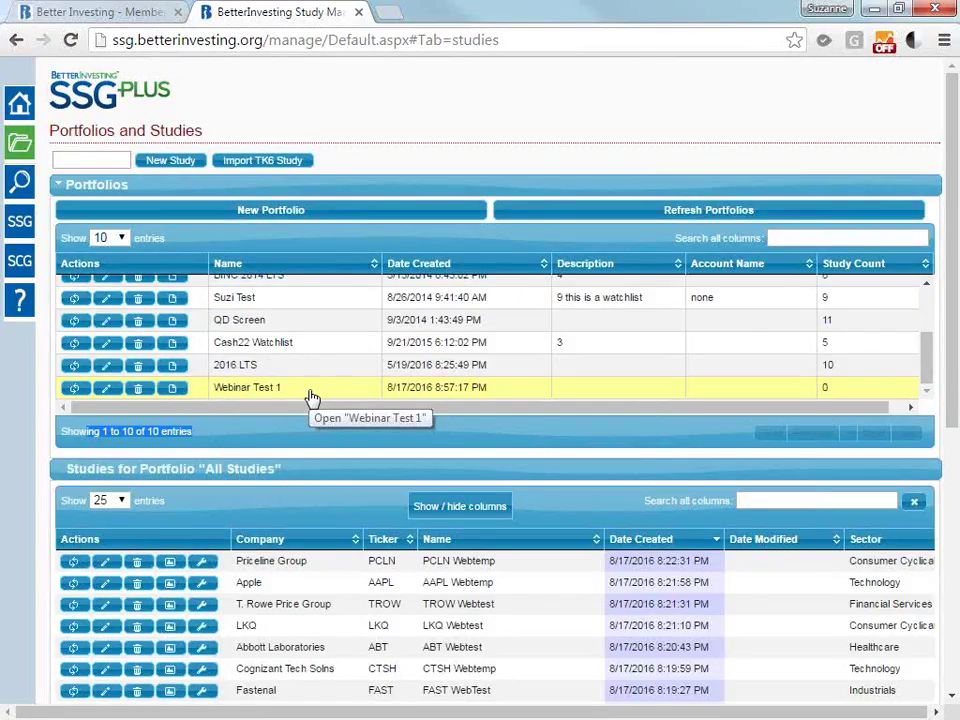
- Create a portfolio named "Webinar Test 2" with the account name "Schwab account" and the description "more info to help me"
click(332, 214)
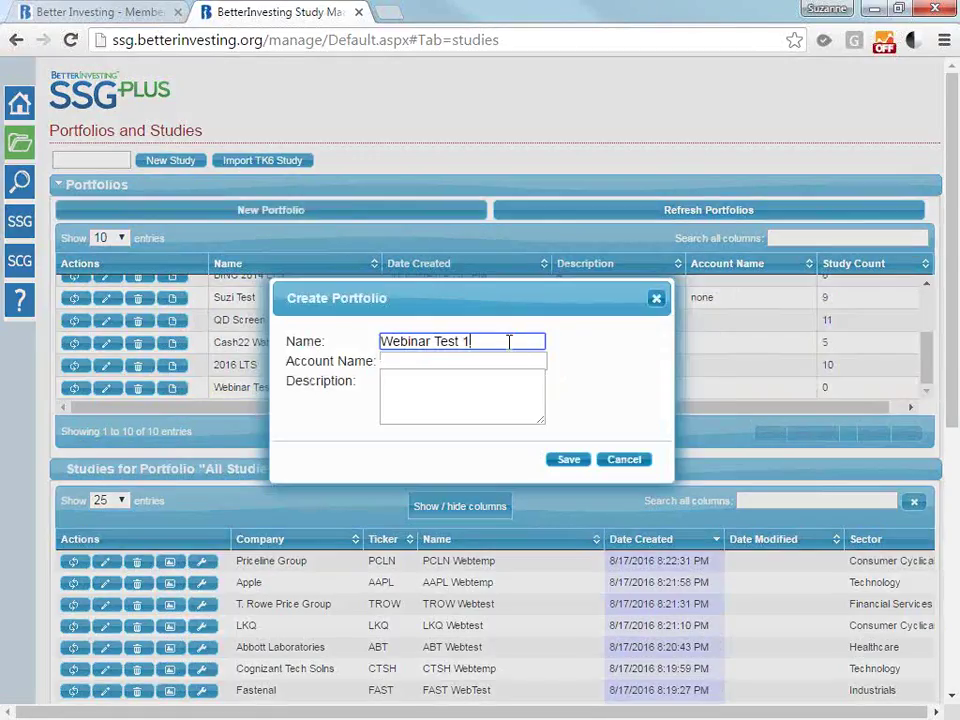
drag(504, 339, 458, 347)
key(BackSpace)
text(2)
click(465, 359)
text(Schw)
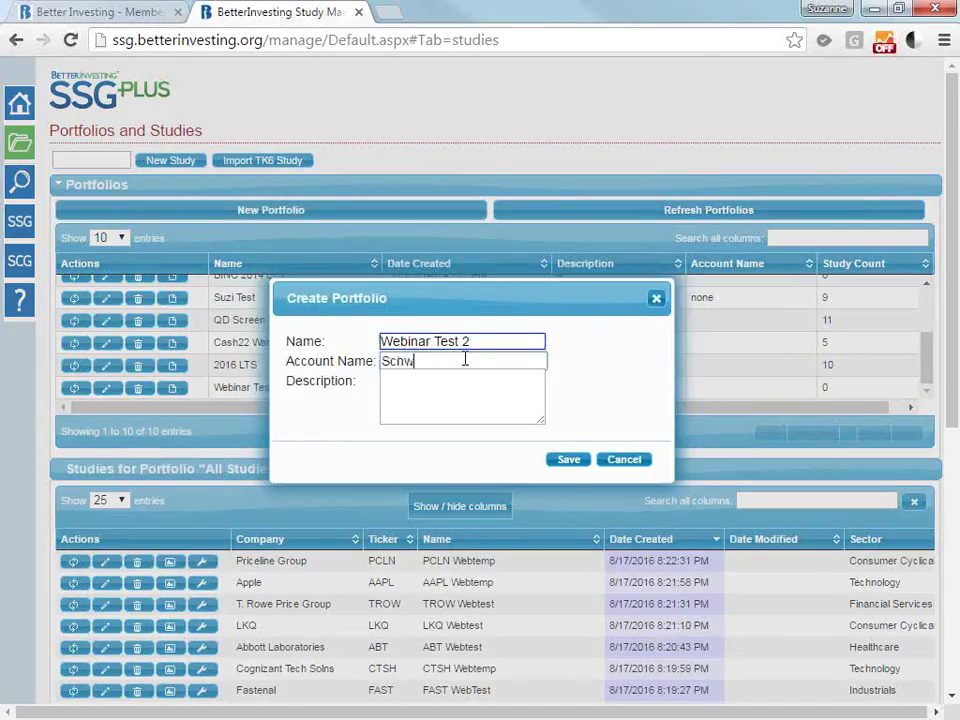
text(ab account)
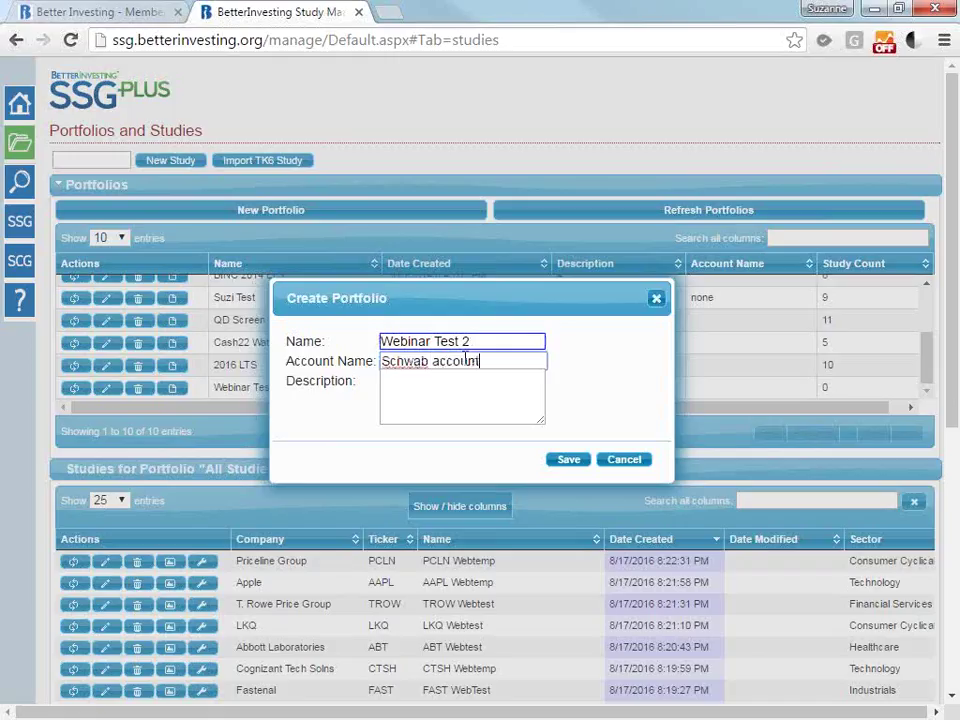
click(468, 383)
text(more info to help )
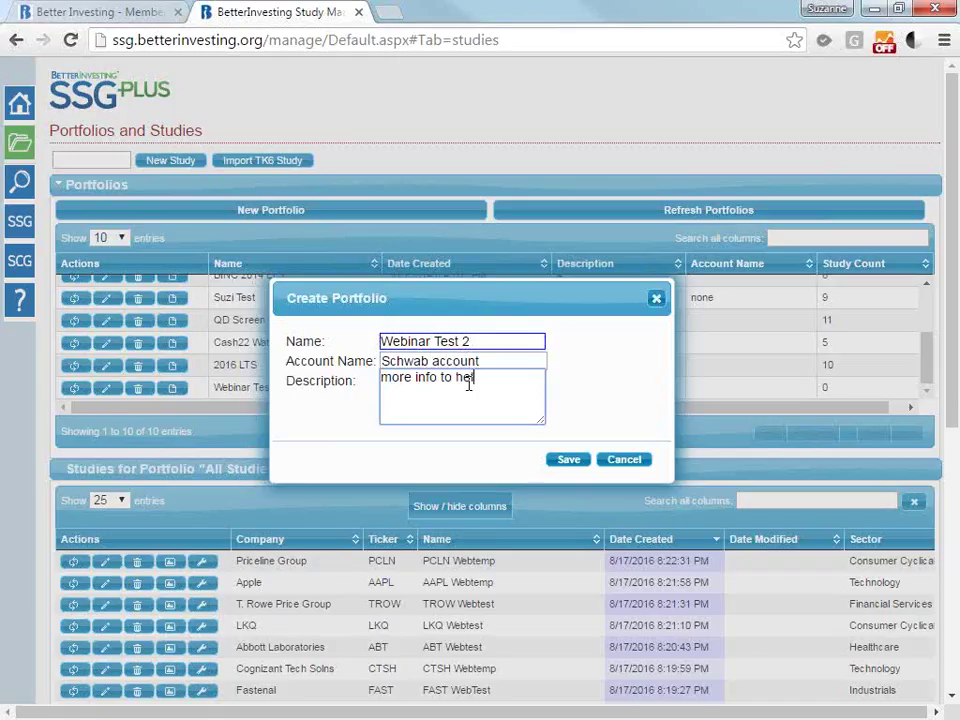
text(me)
click(576, 462)
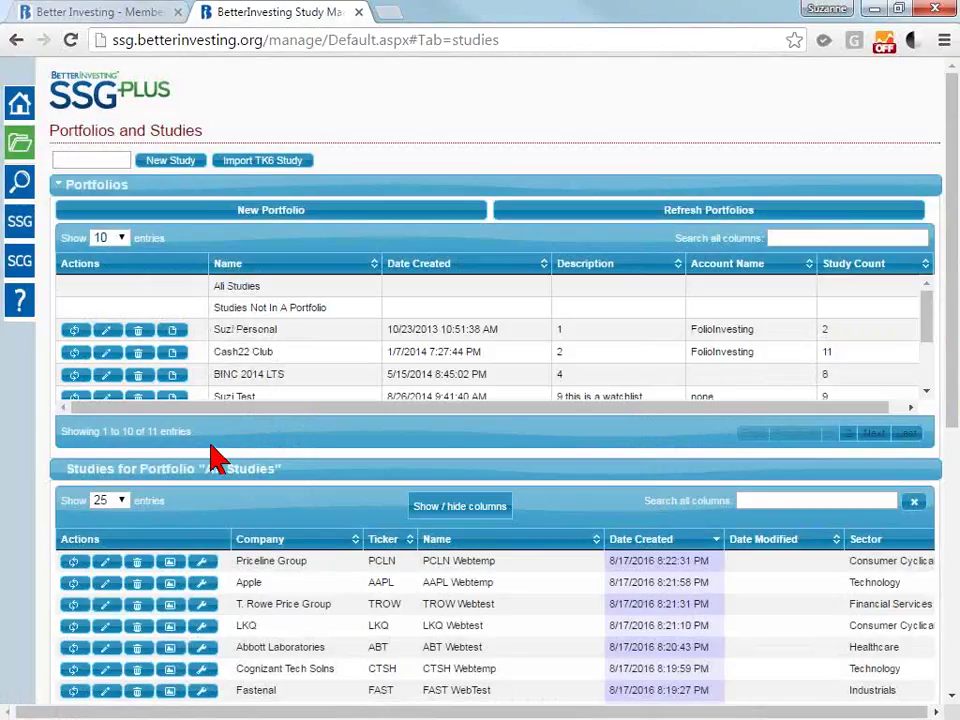
- Highlight the entry range below the portfolios, set the portfolios list to show 25 entries, and view its end
drag(210, 446, 110, 458)
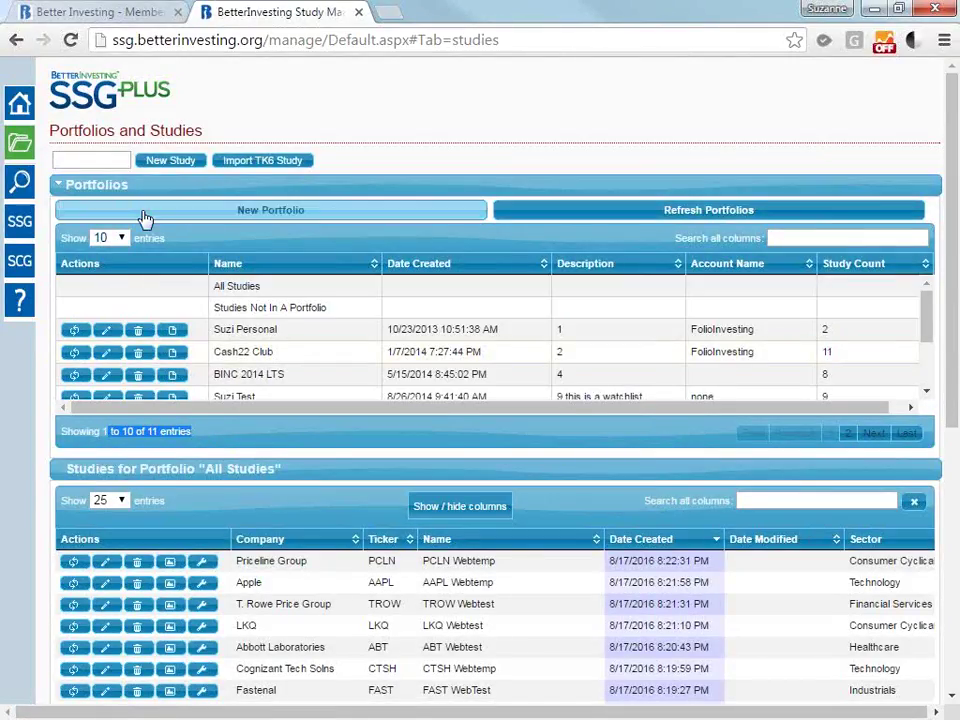
click(119, 241)
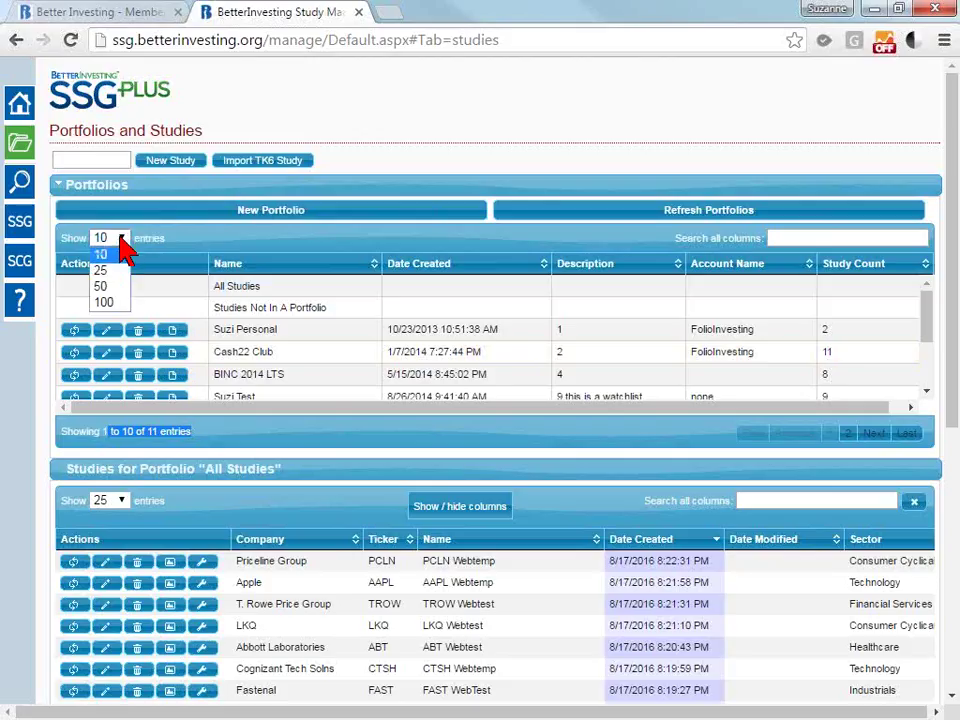
click(101, 270)
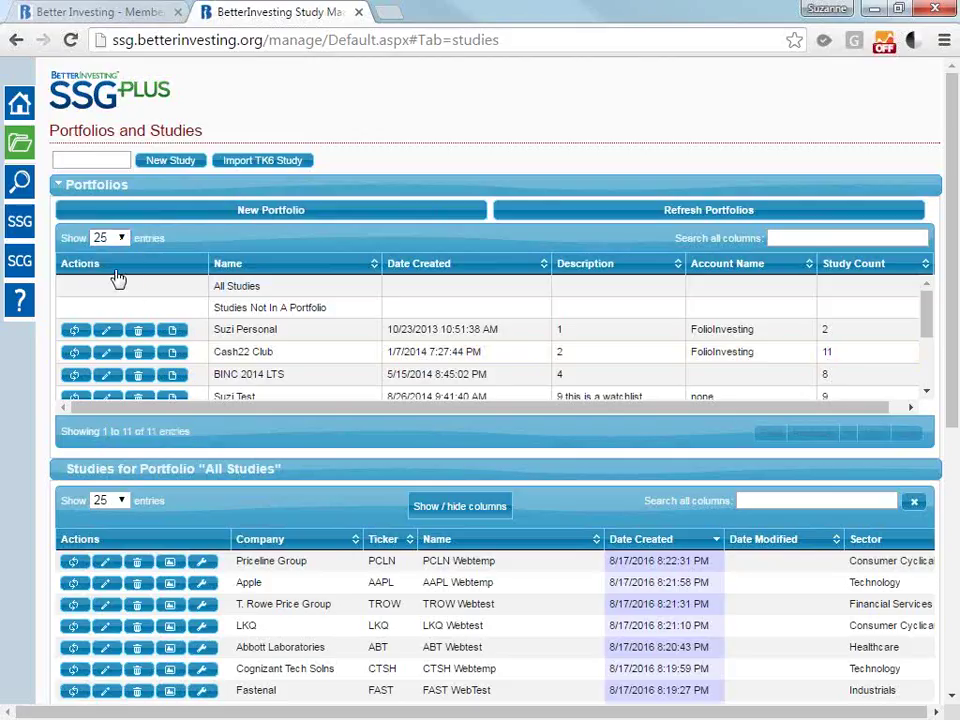
drag(928, 324, 940, 398)
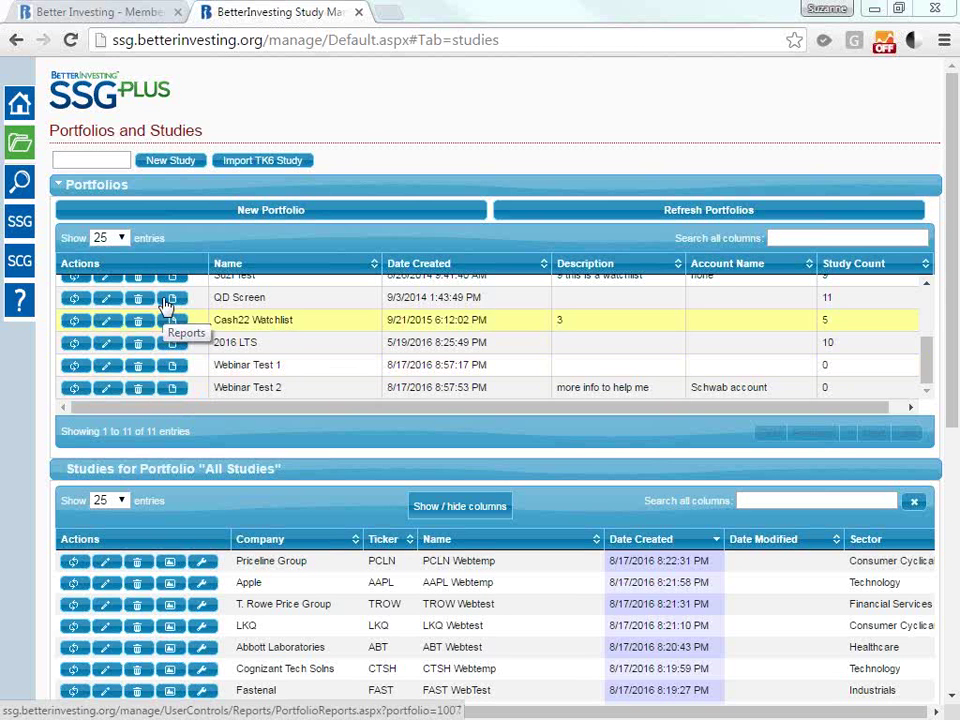
- Enlarge the page by two zoom levels and examine the actions available for each portfolio
key(ctrl+plus)
key(ctrl+plus)
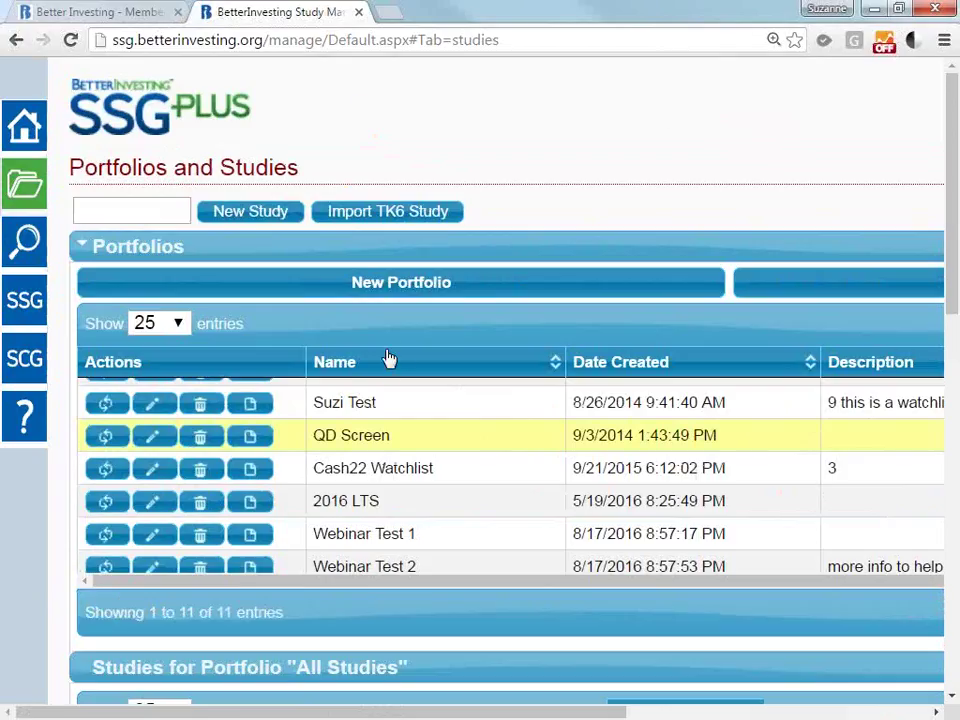
scroll(955, 165, down, 2)
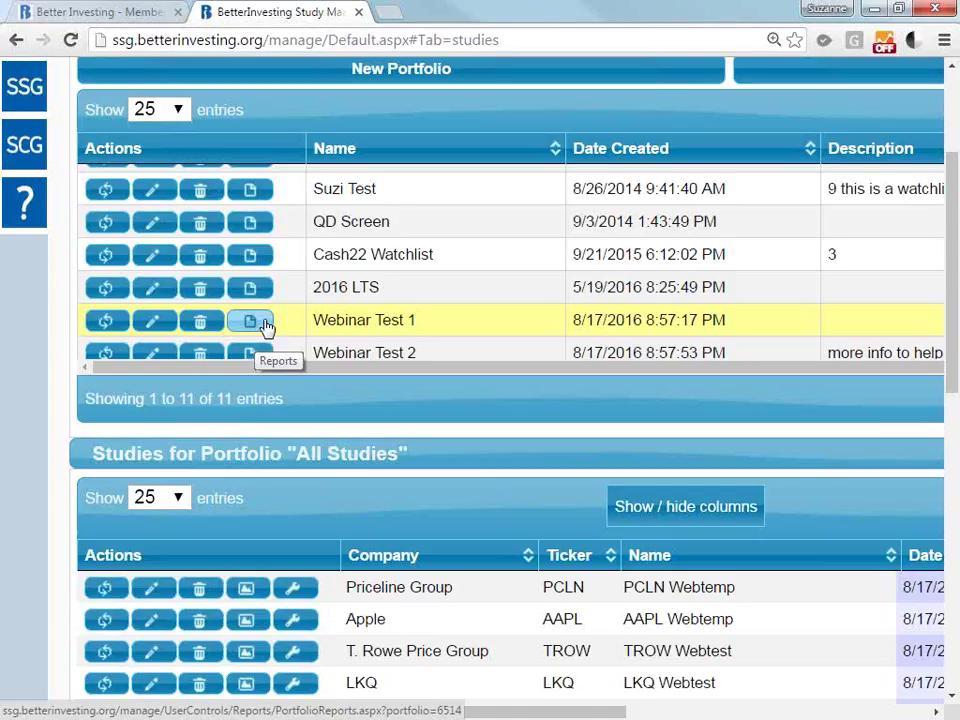
- Open the "Webinar Test 1" portfolio for editing and set its account name to "some text"
click(160, 328)
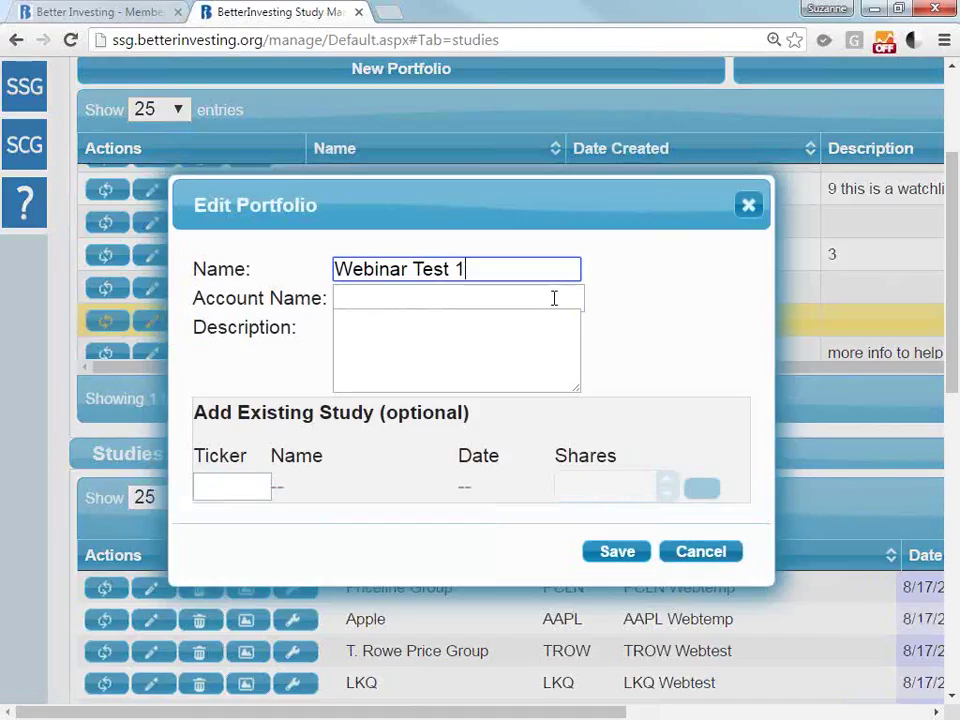
click(469, 294)
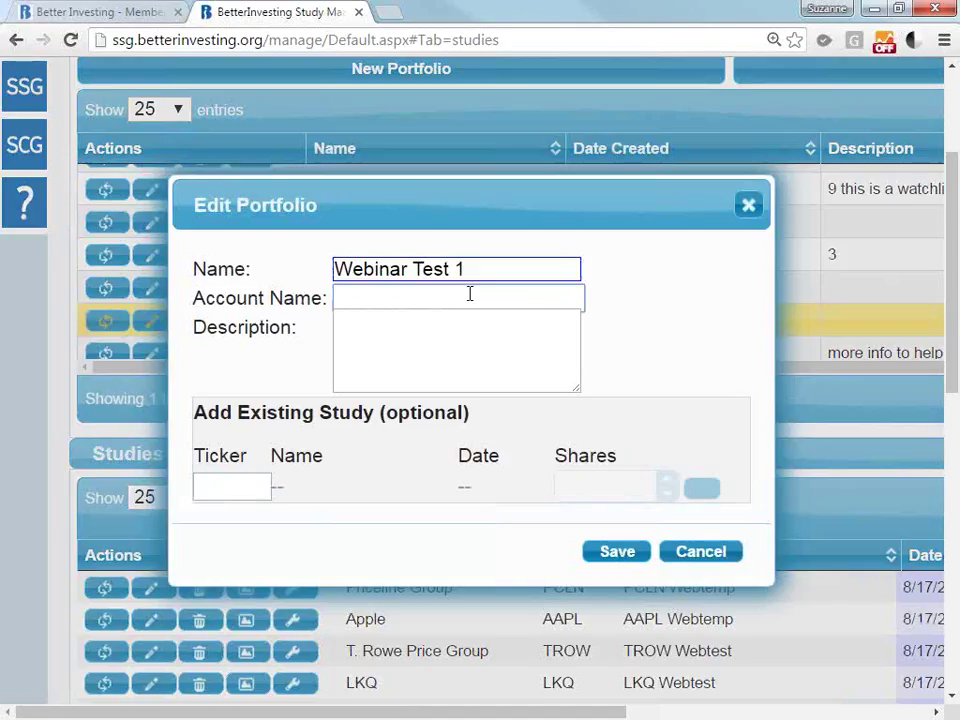
text(some text)
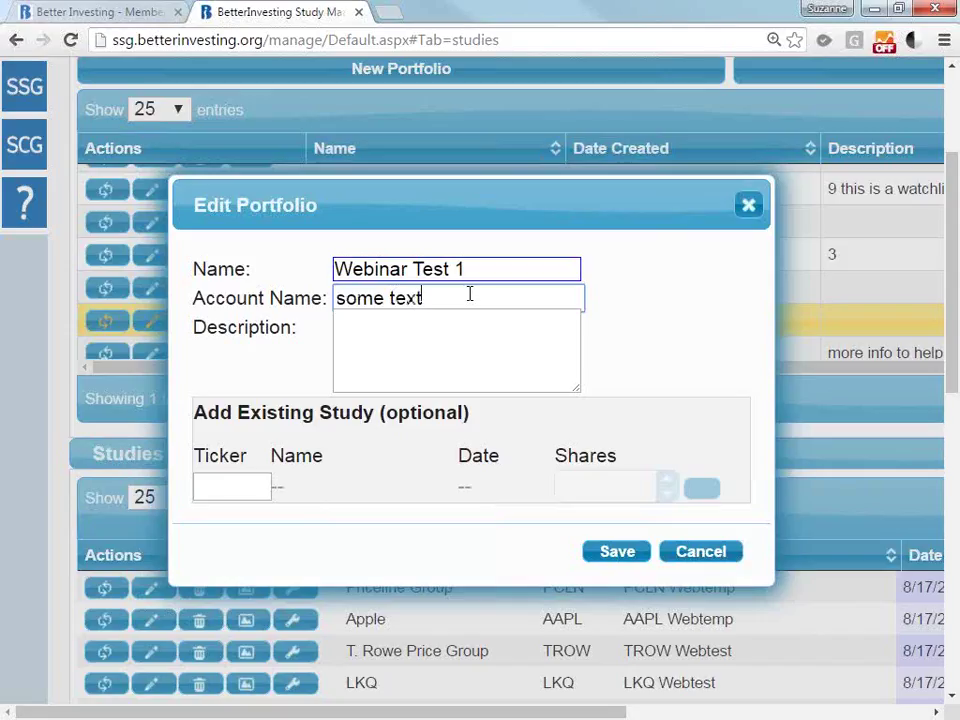
click(446, 339)
- Look up existing studies for ticker CTSH and select the "CTSH Webtemp" study dated 8/17/2016
click(229, 491)
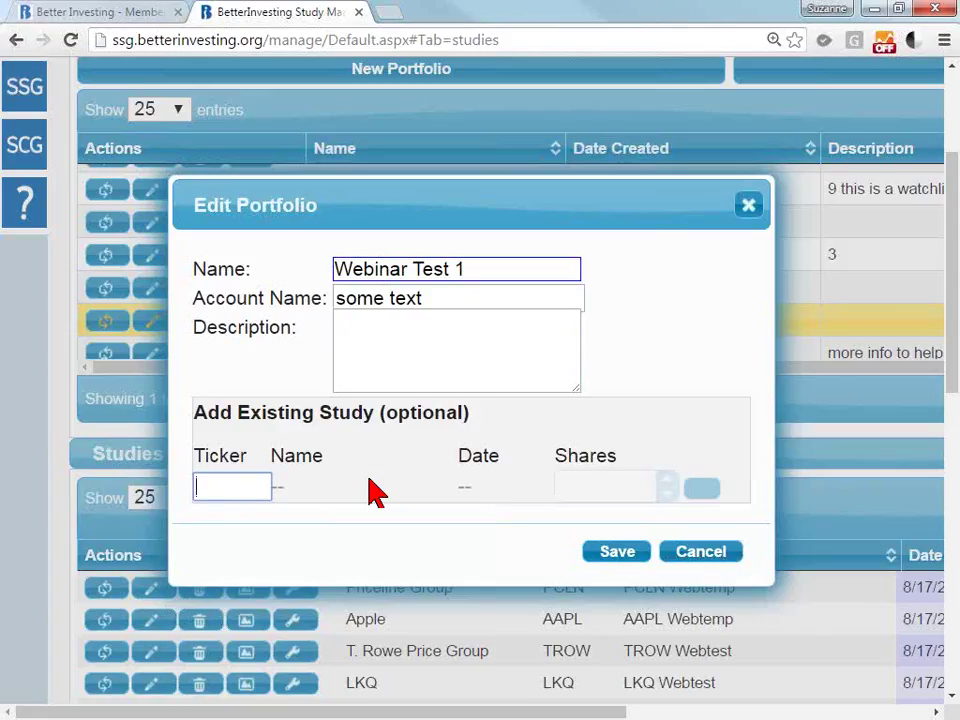
text(C)
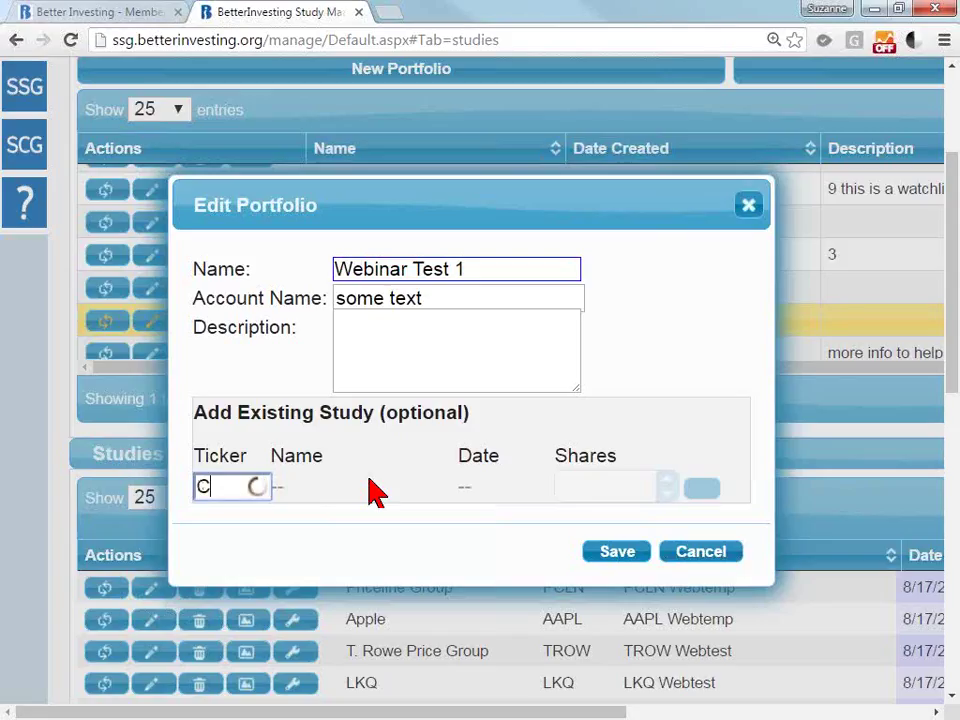
text(TSH)
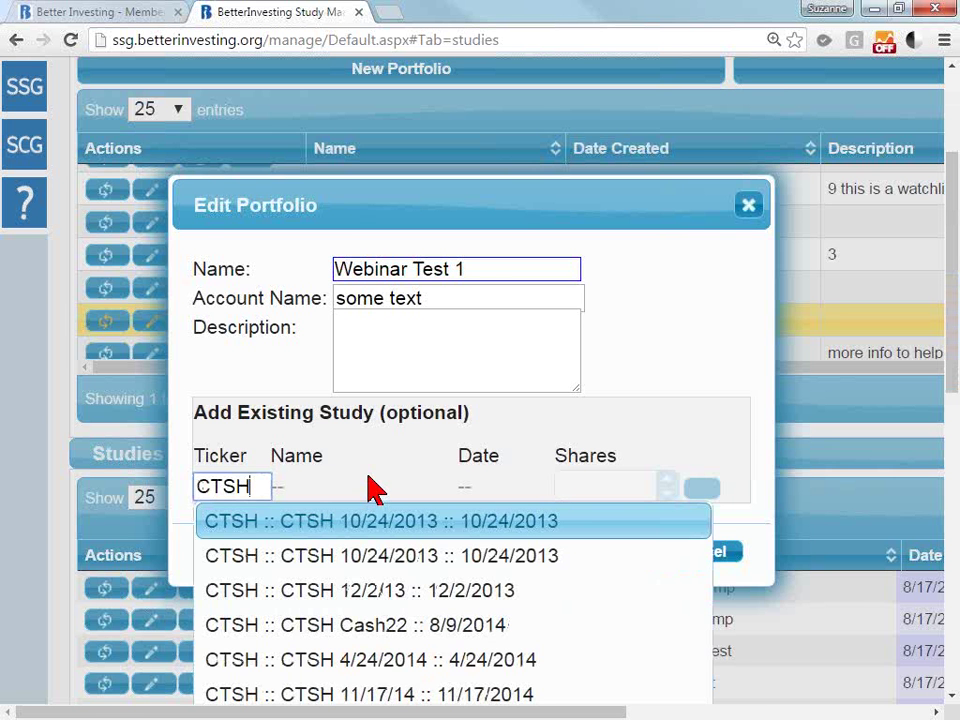
key(ctrl+minus)
key(ctrl+minus)
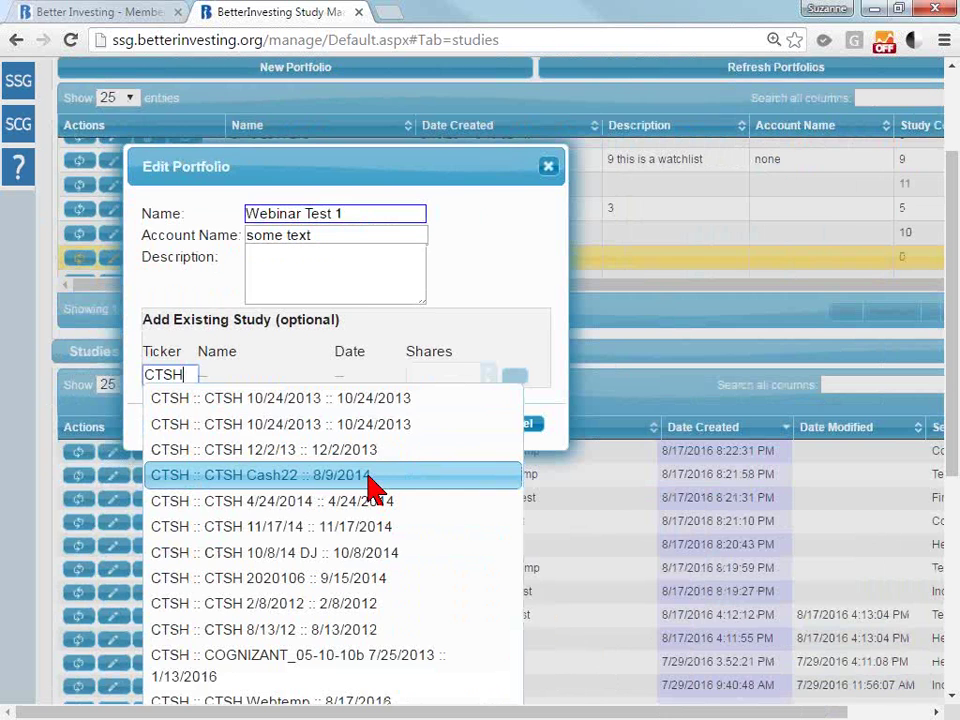
key(ctrl+minus)
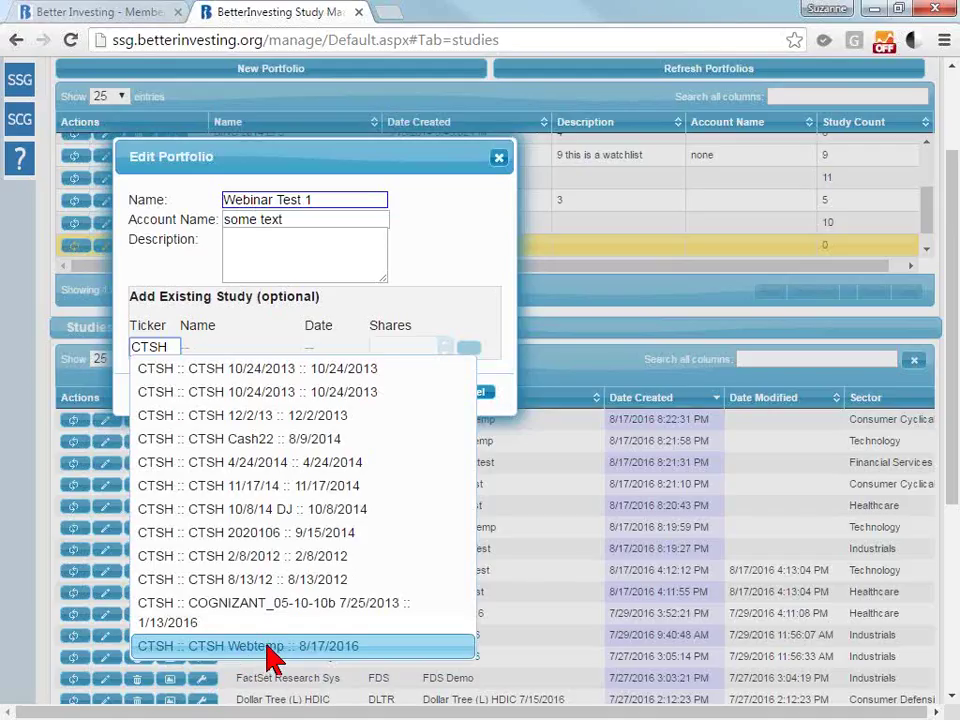
click(270, 655)
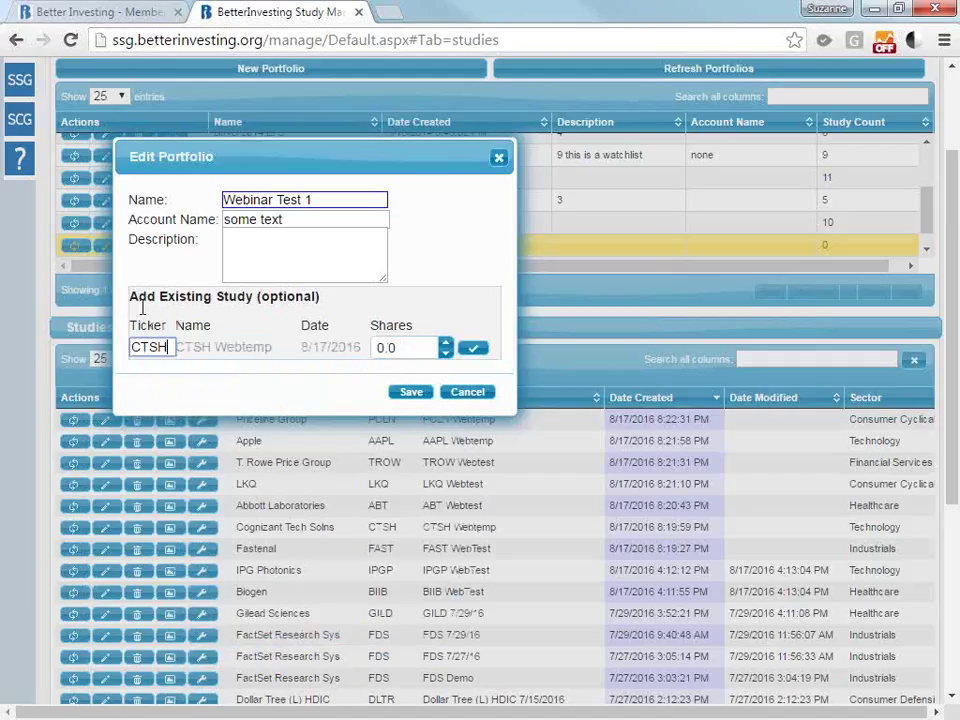
- Set the selected CTSH study's shares to 20 and add it to the portfolio
drag(276, 350, 180, 350)
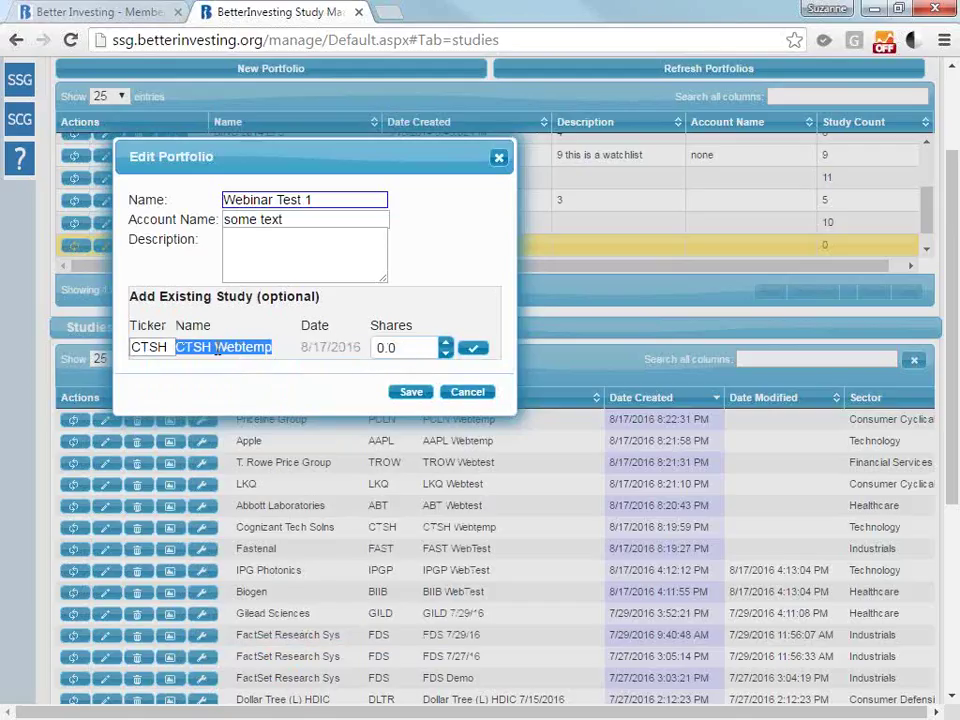
click(409, 346)
drag(409, 346, 349, 348)
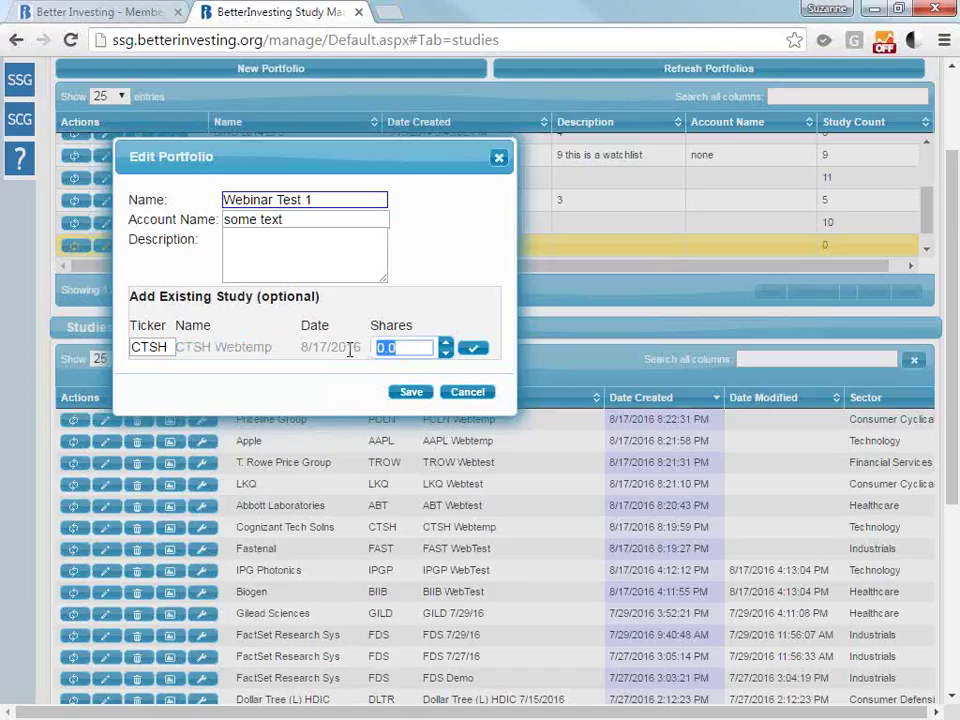
text(20)
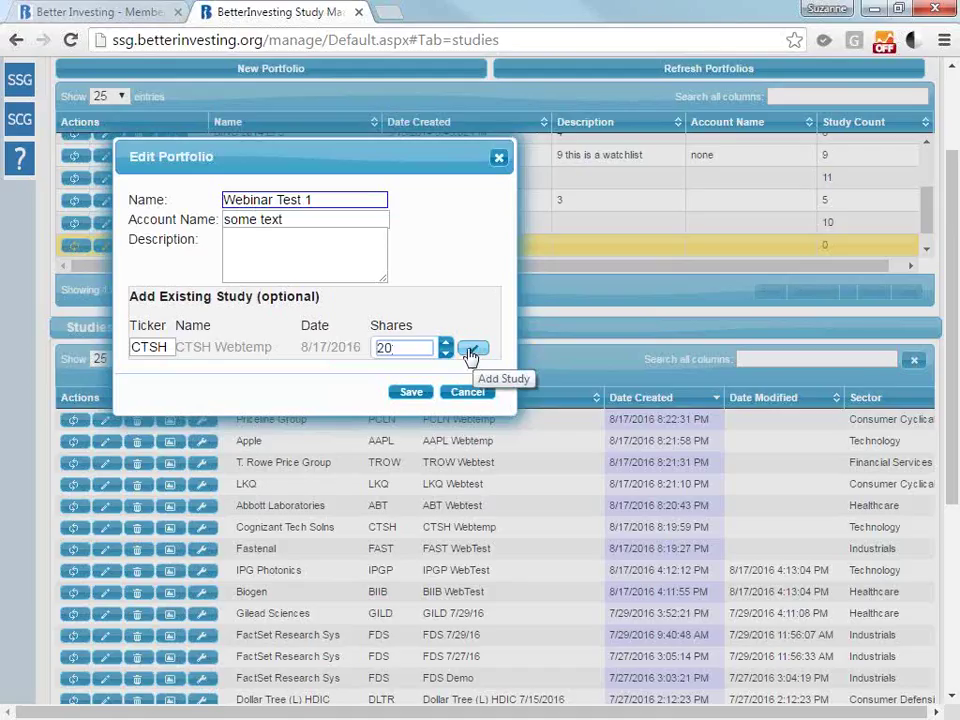
click(412, 393)
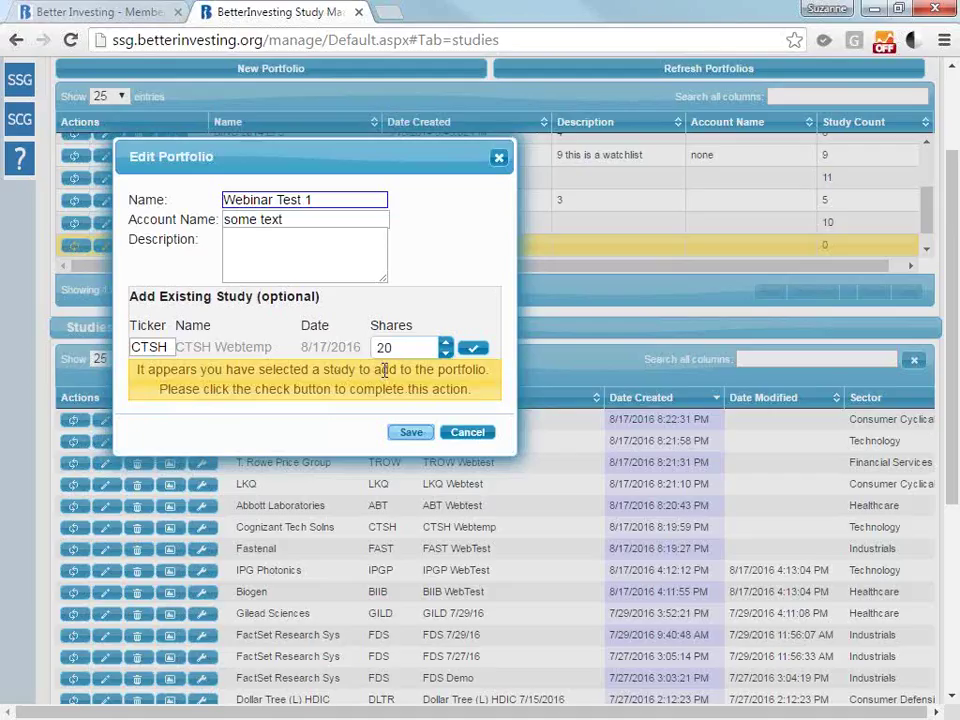
click(473, 350)
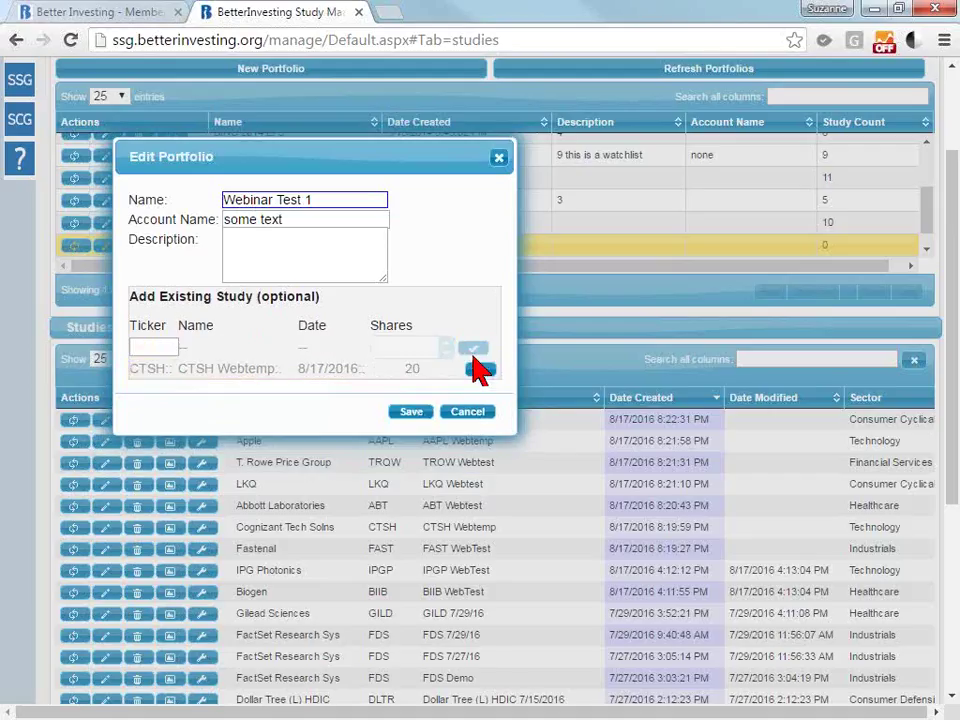
- Add the existing "FAST WebTest" study dated 8/17/2016 to the portfolio with 30 shares
click(199, 355)
text(FAST)
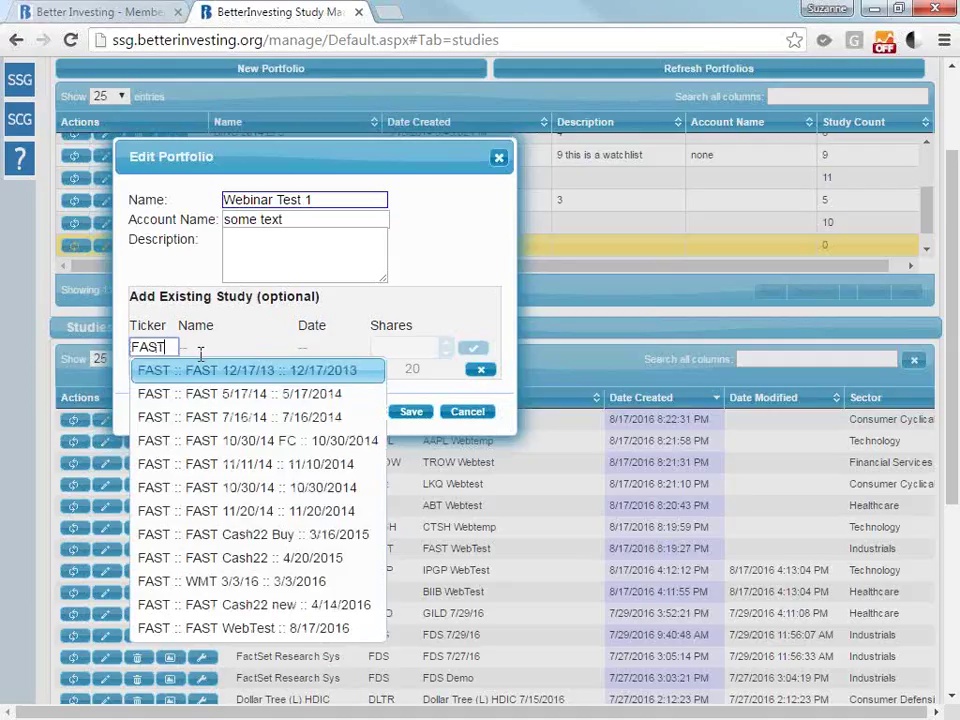
click(308, 632)
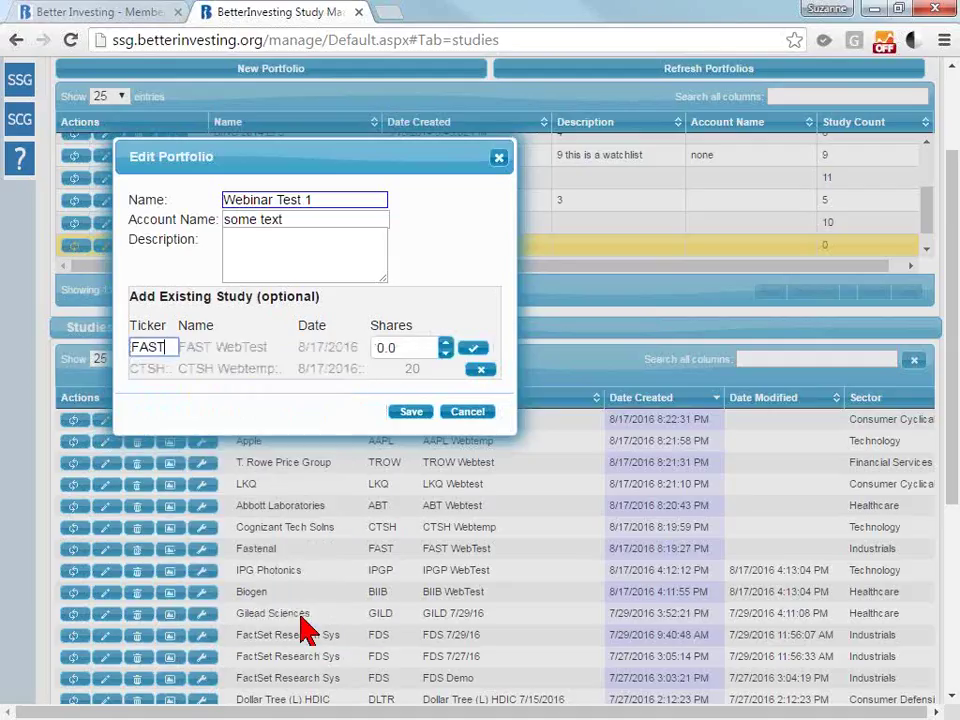
drag(414, 347, 332, 348)
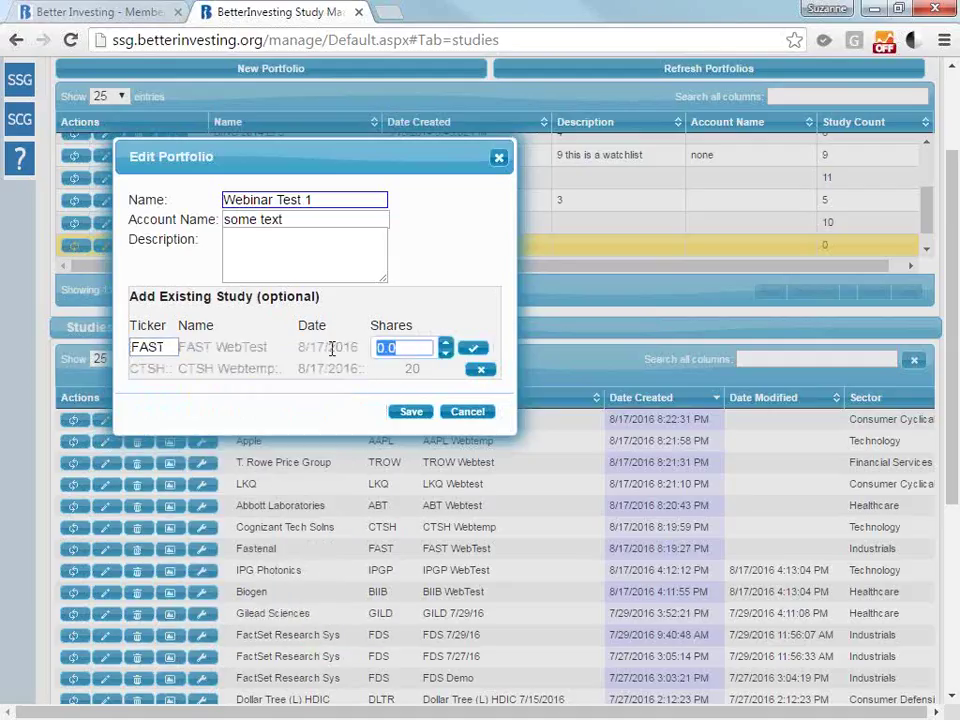
text(30)
click(476, 349)
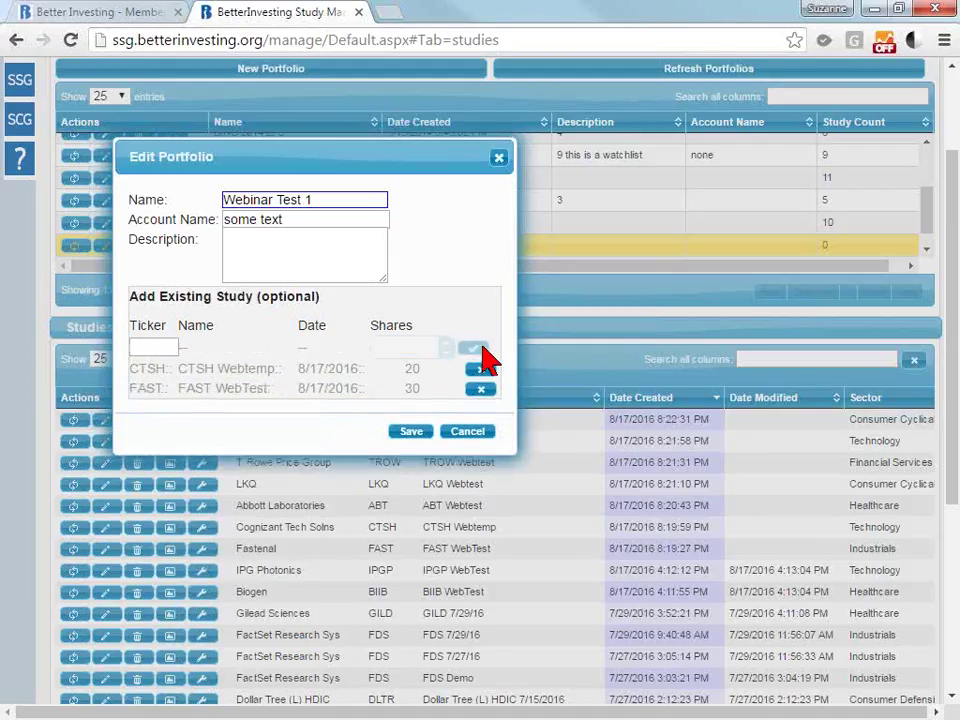
- Add the existing "IPGP WebTest" study dated 8/17/2016 to the portfolio with 10 shares
click(144, 348)
text(IPGP)
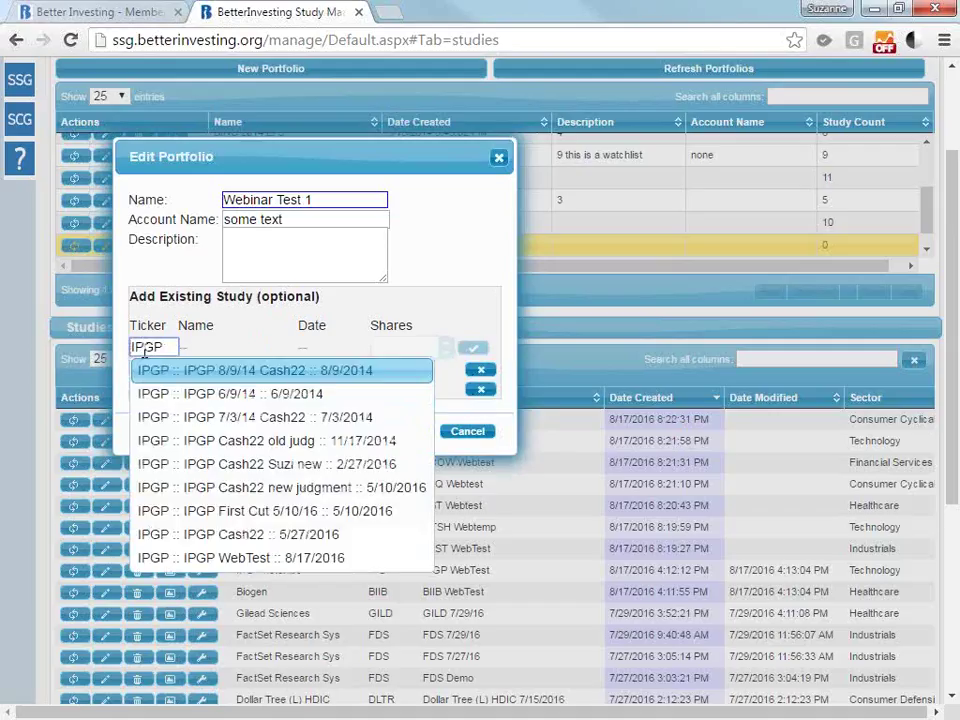
click(320, 558)
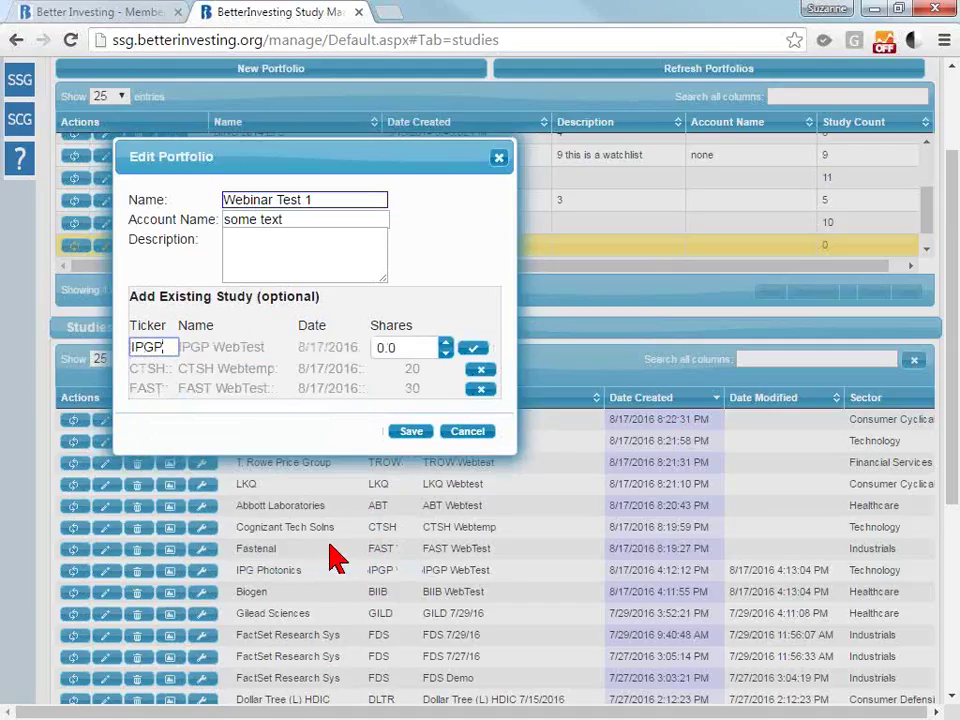
double_click(418, 347)
text(10)
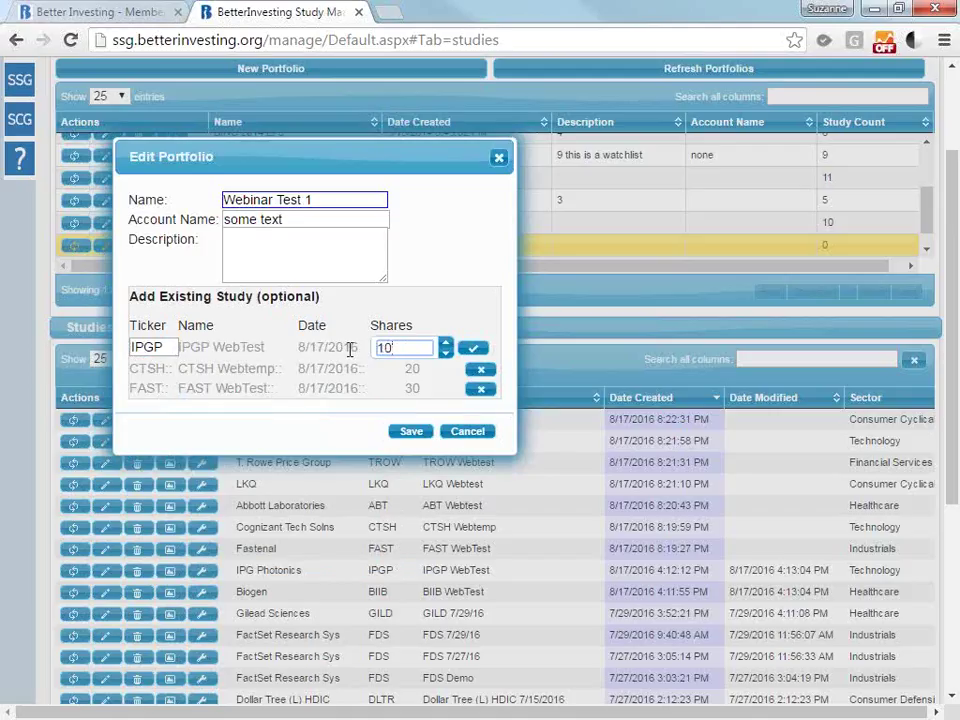
click(474, 348)
- Add the existing "AAPL Webtemp" study dated 8/17/2016 to the portfolio with 10 shares
click(149, 347)
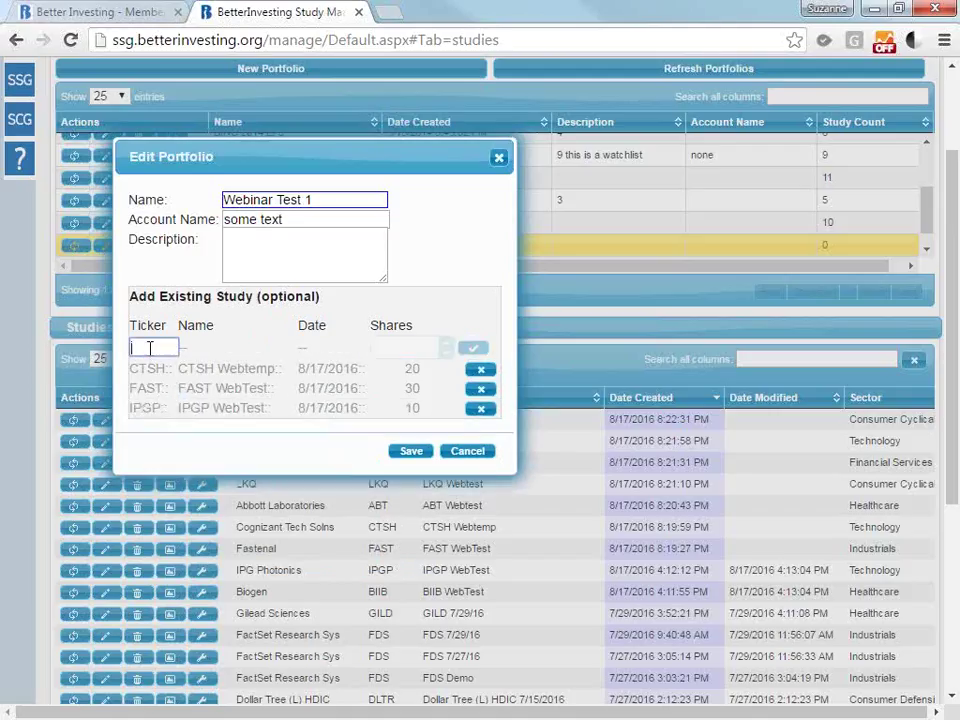
text(AAPL)
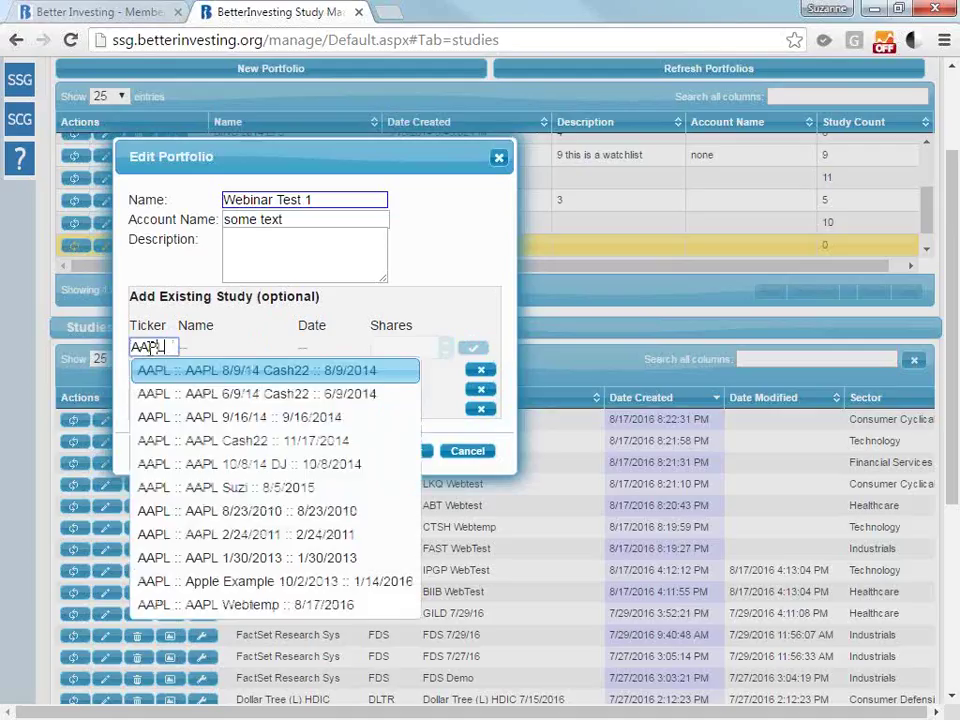
click(278, 600)
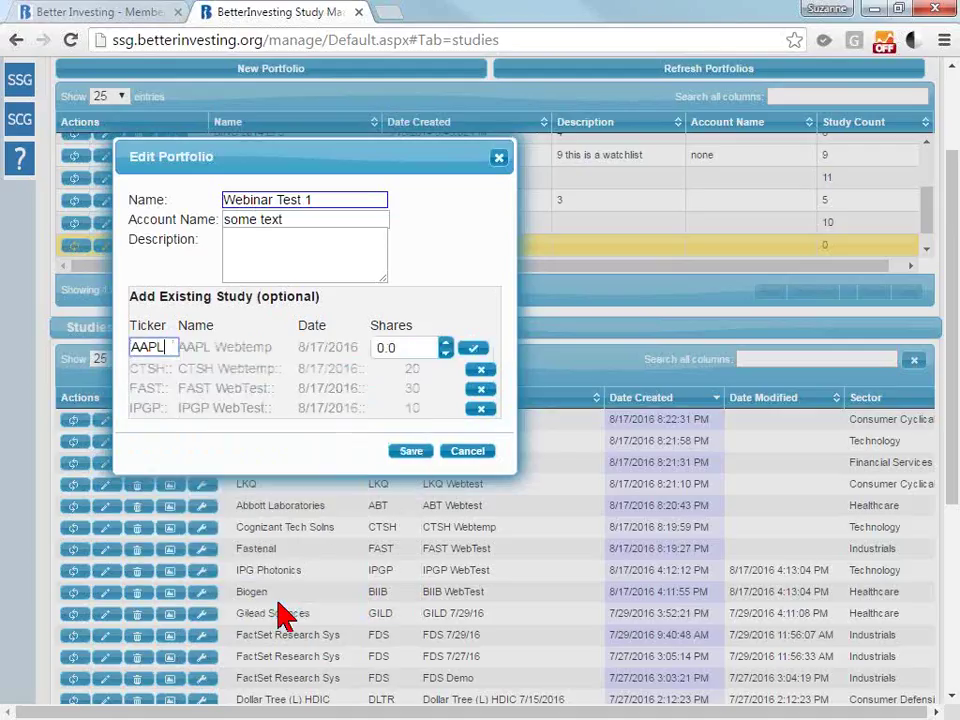
drag(401, 346, 347, 340)
text(10)
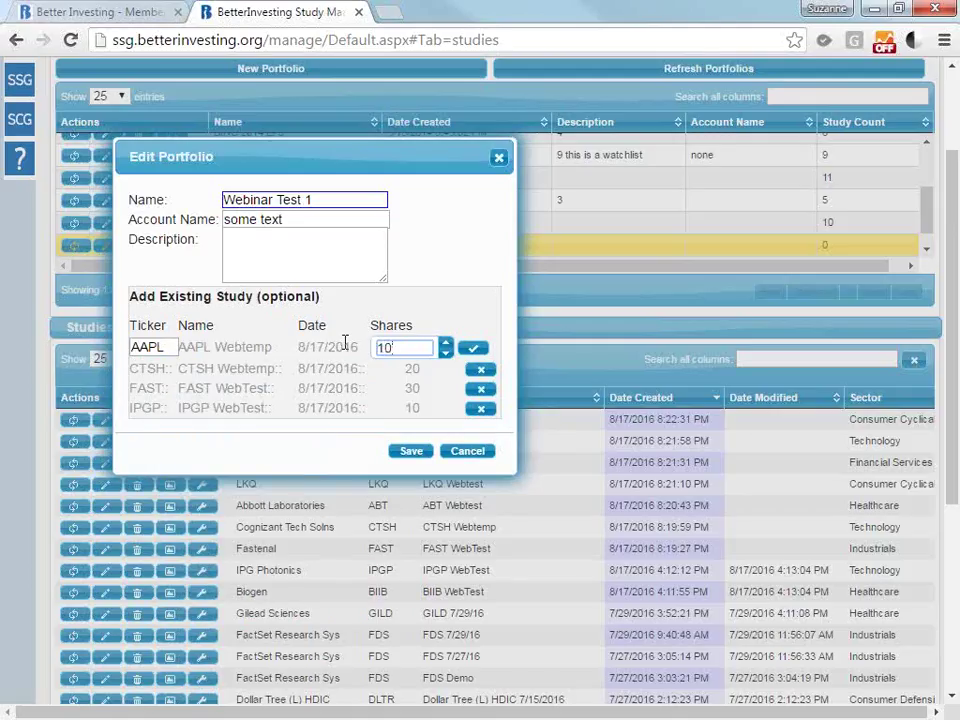
click(476, 349)
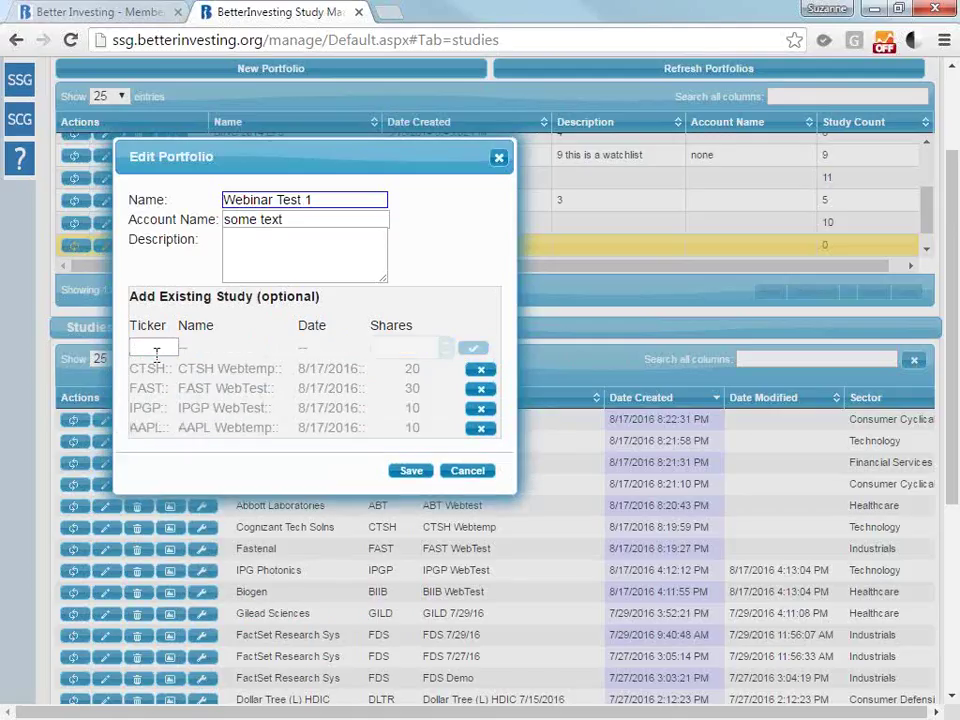
- Add the existing "LKQ Webtest" study dated 8/17/2016 to the portfolio with 20 shares
click(156, 347)
text(LKQ)
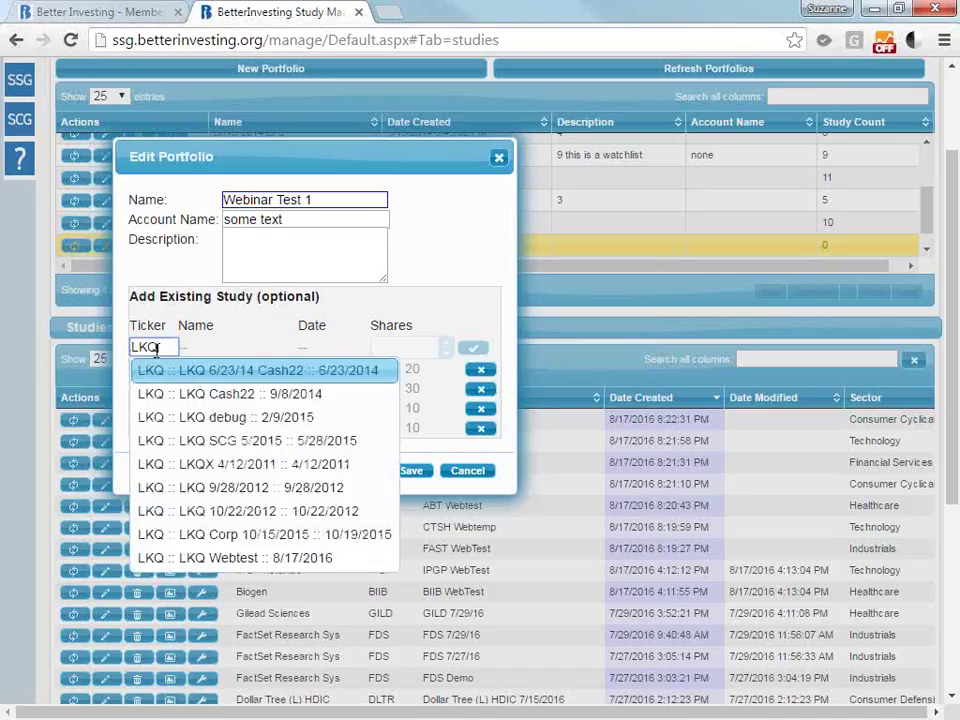
click(255, 557)
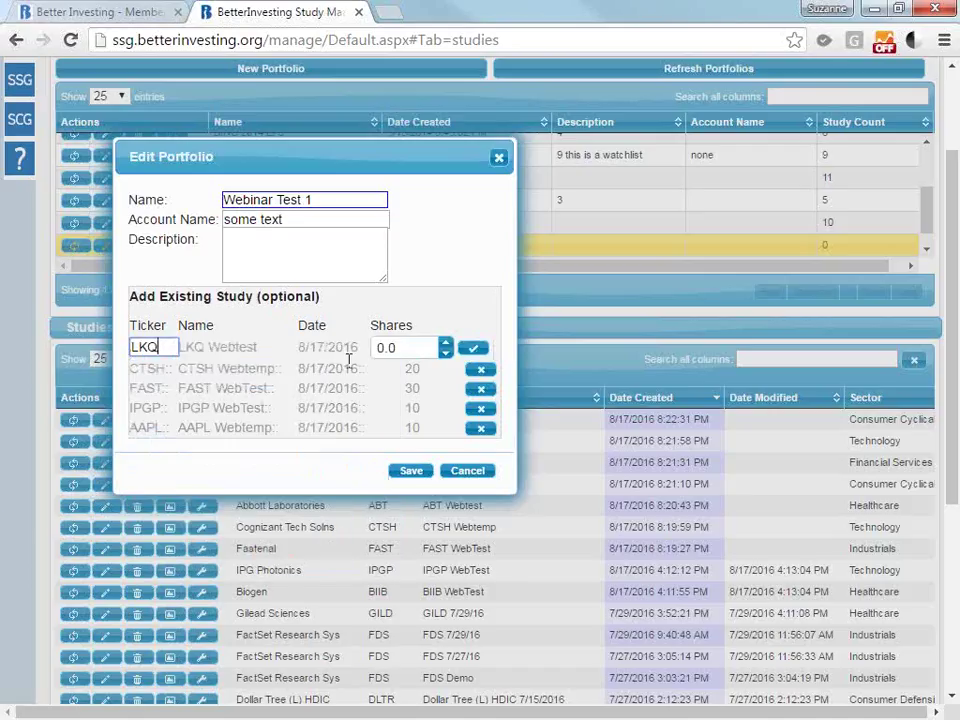
drag(418, 347, 343, 336)
text(20)
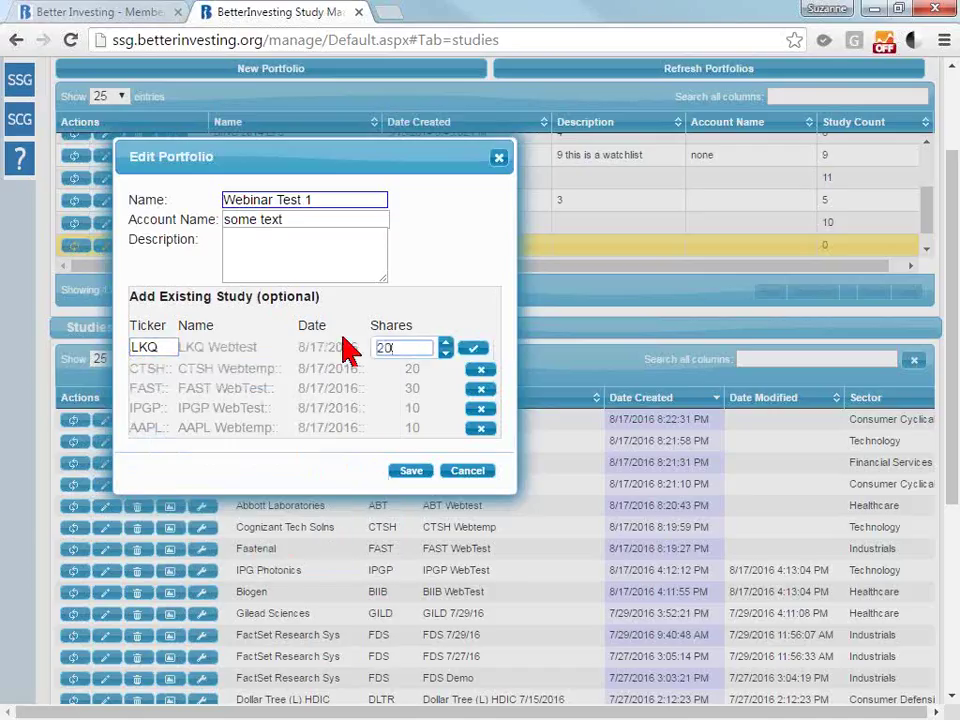
click(474, 348)
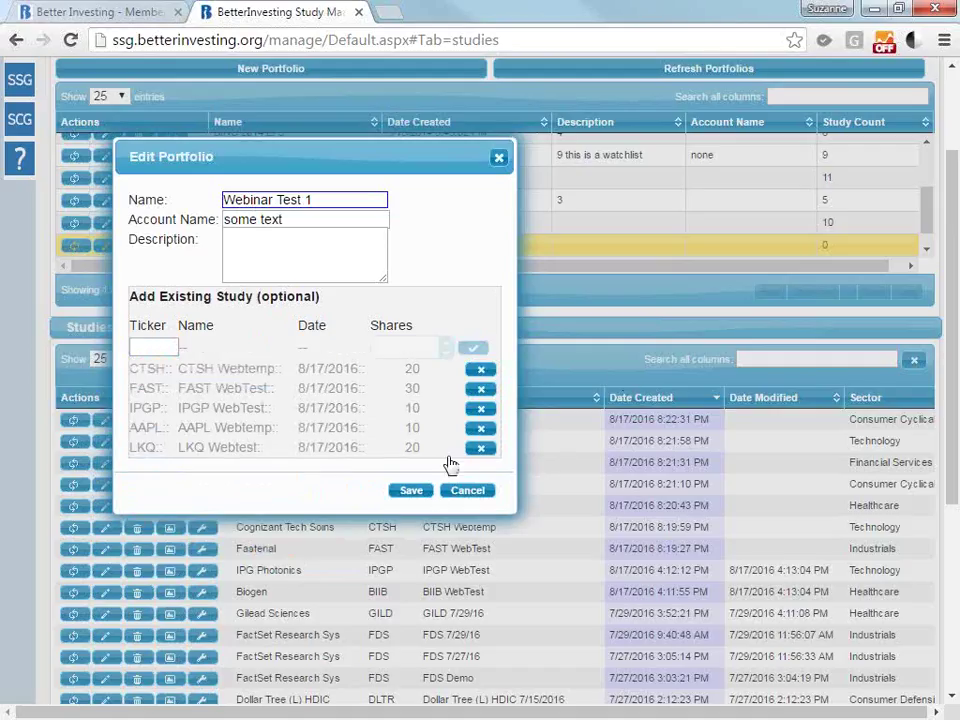
- Add the existing "PCLN Webtemp" study dated 8/17/2016 to the portfolio with 0.5 shares
click(161, 348)
text(PCLN)
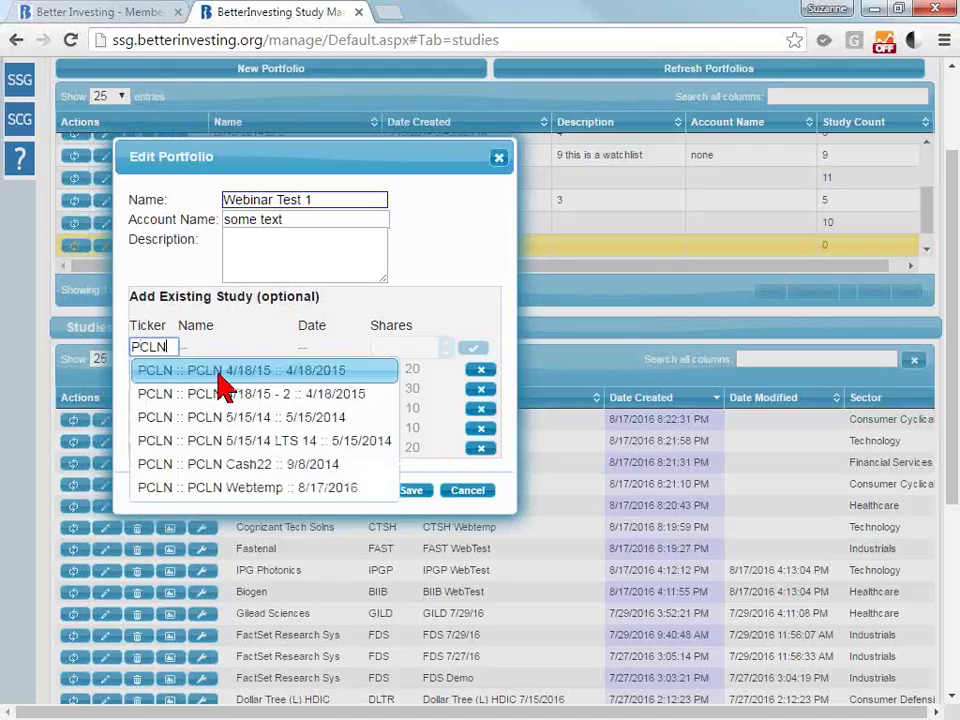
click(285, 493)
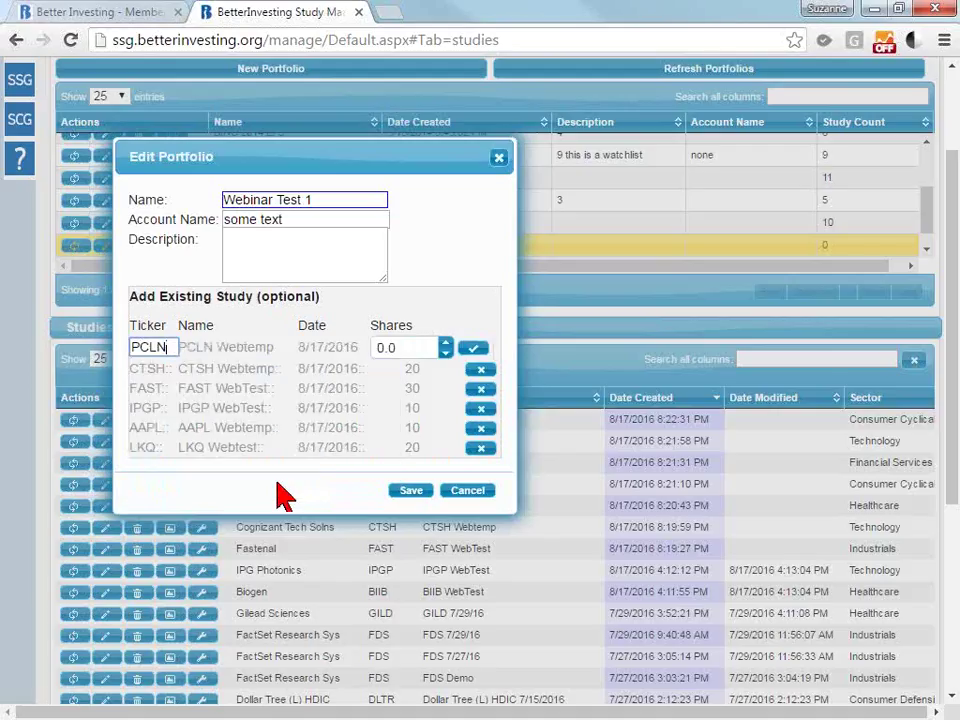
drag(414, 346, 358, 349)
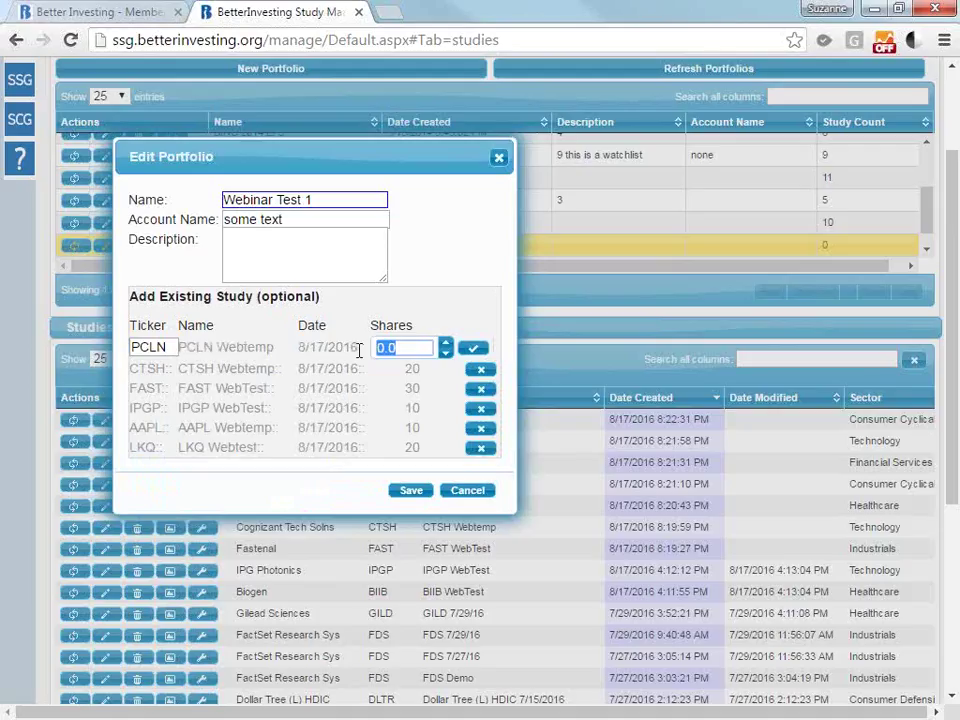
key(BackSpace)
text(5)
click(474, 347)
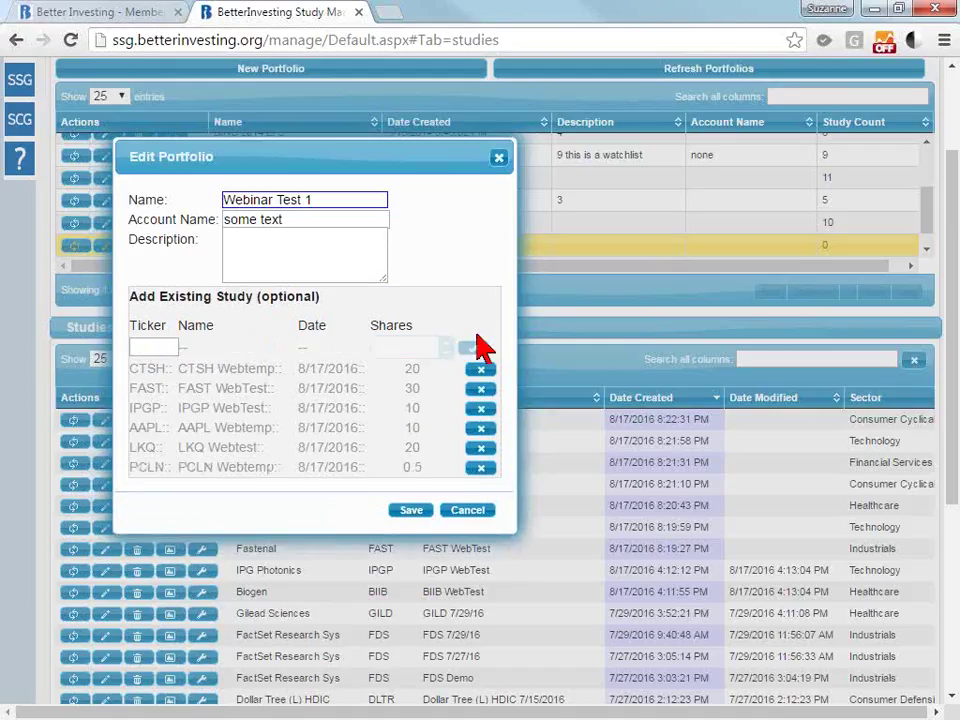
- Add the existing "TROW Webtest" study dated 8/17/2016 with 10.1234 shares and save the Webinar Test 1 portfolio
click(152, 347)
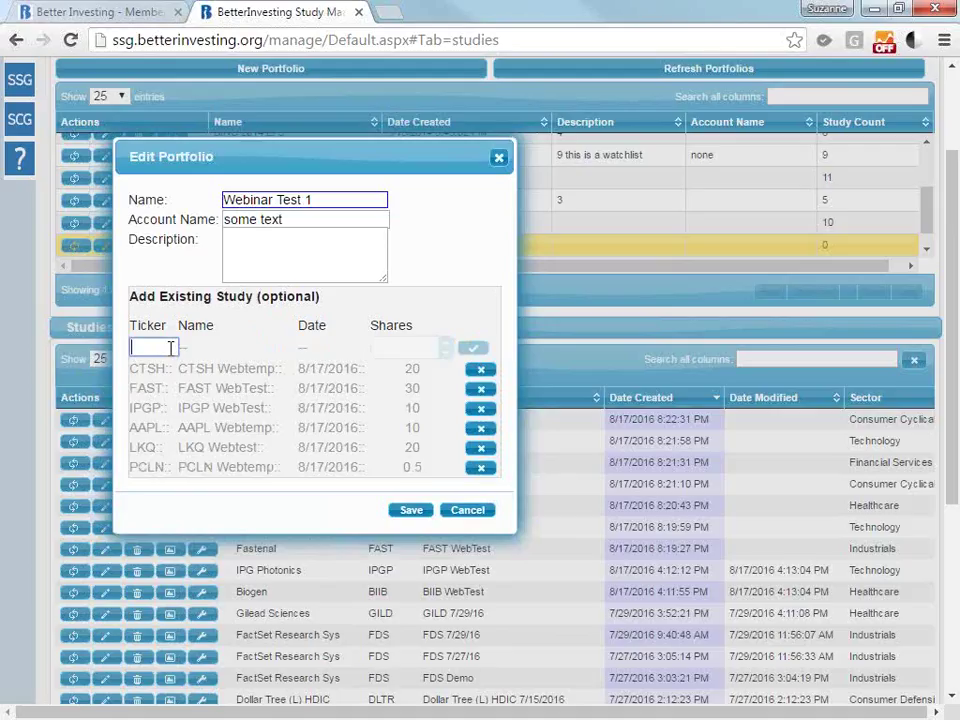
text(TROW)
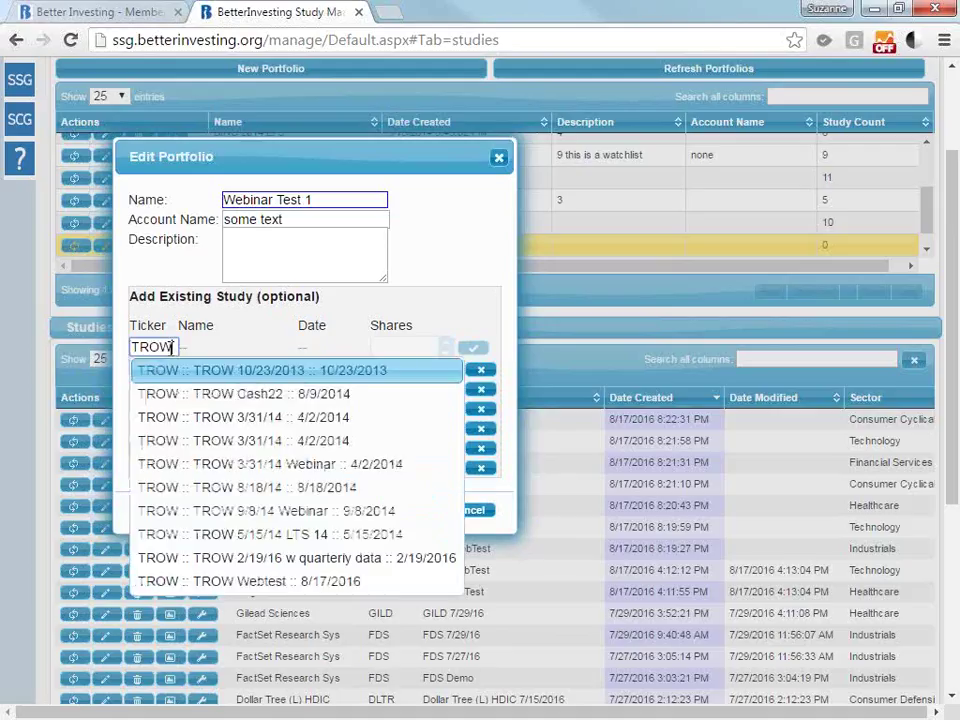
click(298, 584)
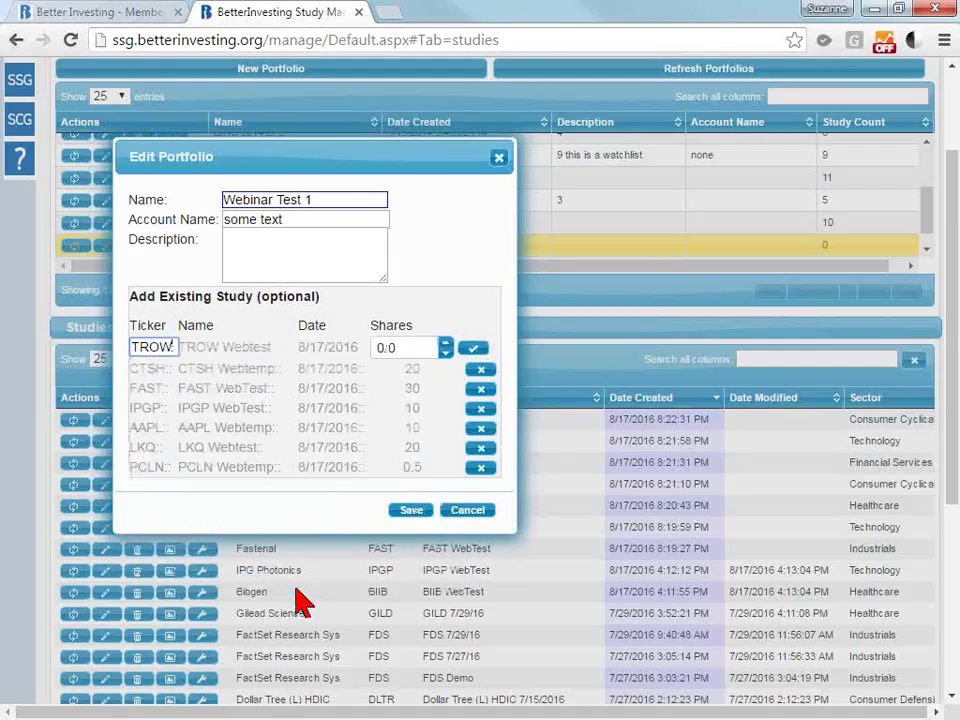
drag(382, 349, 342, 347)
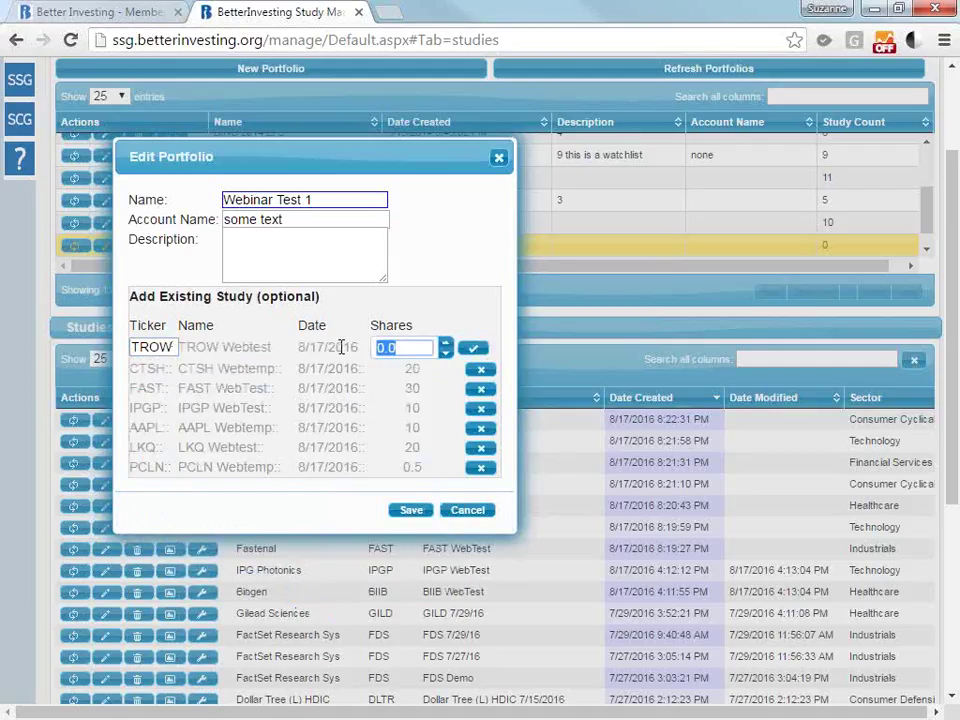
text(10.1234)
click(474, 350)
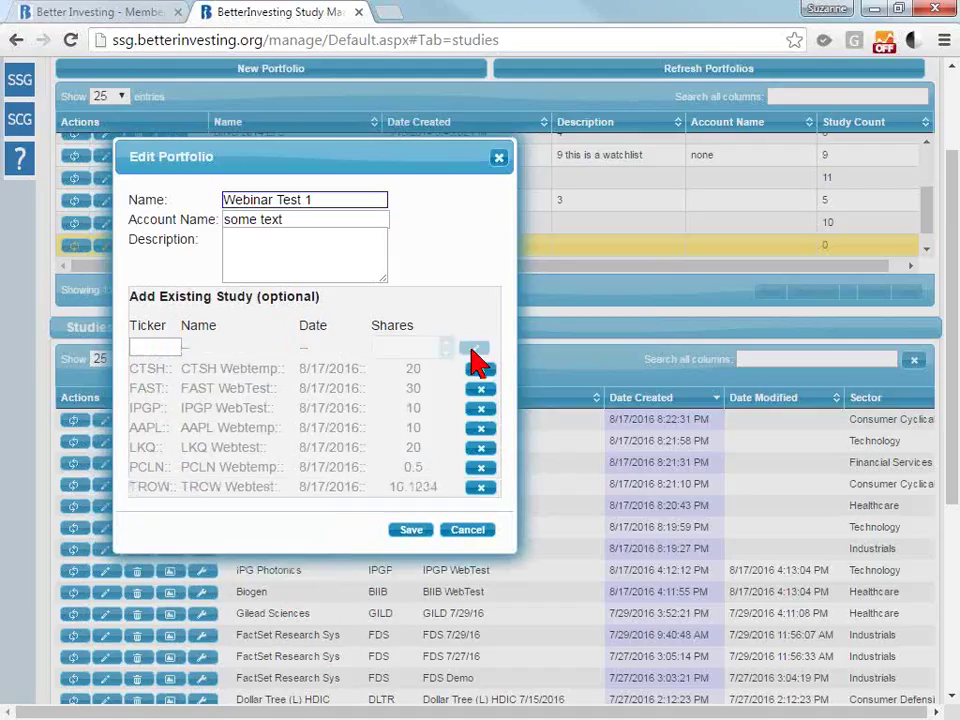
click(413, 530)
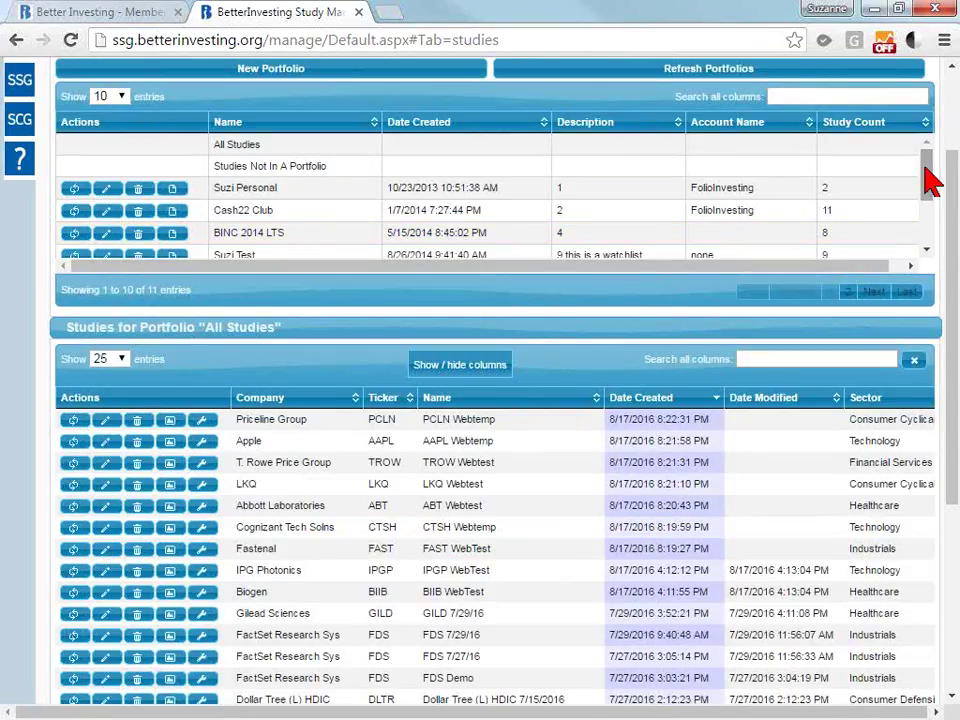
- Show 25 entries in the portfolio list and open the "Webinar Test 1" portfolio to list its studies
click(118, 100)
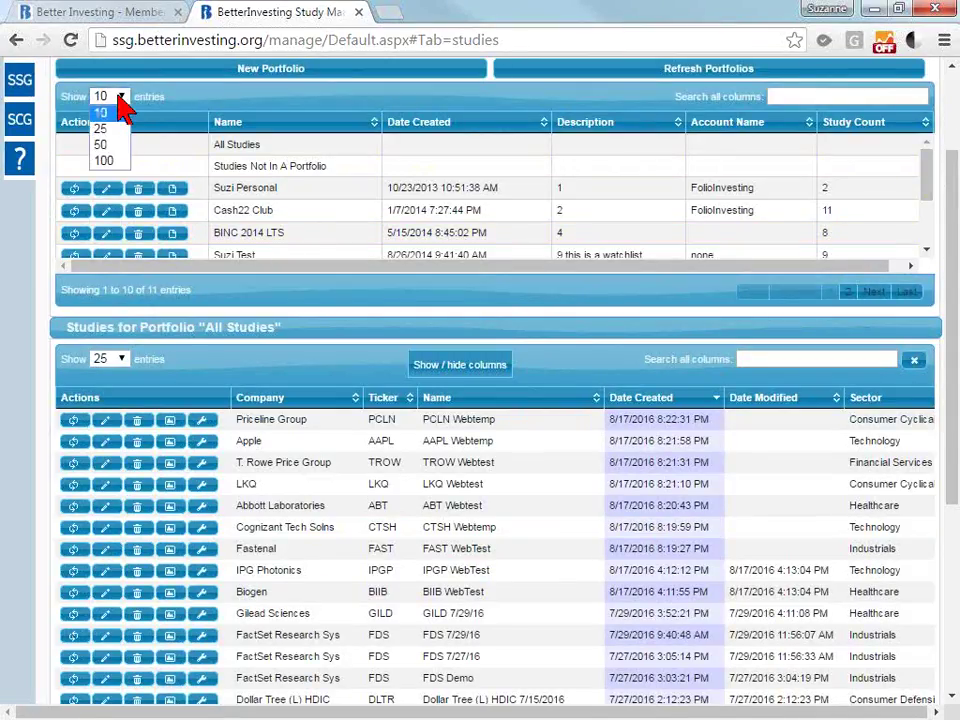
click(121, 129)
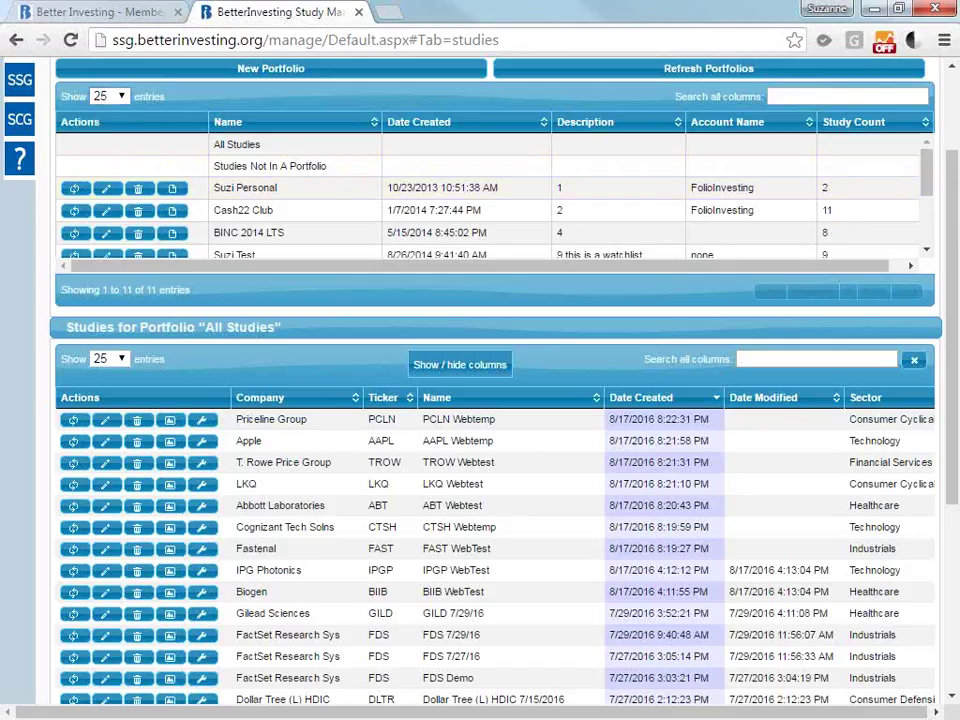
drag(928, 187, 883, 264)
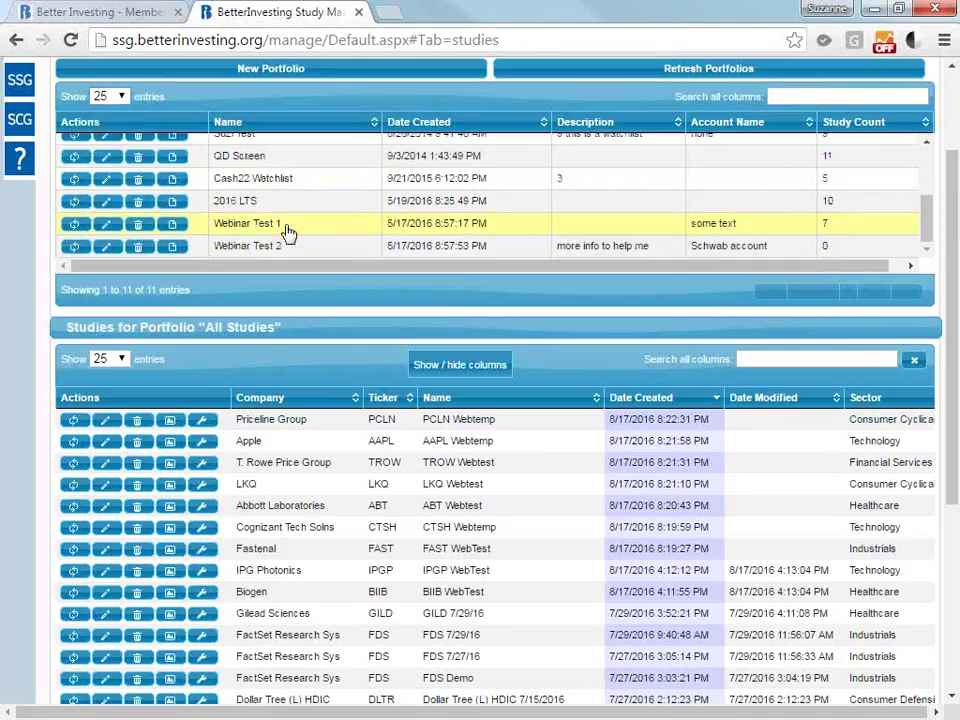
click(836, 230)
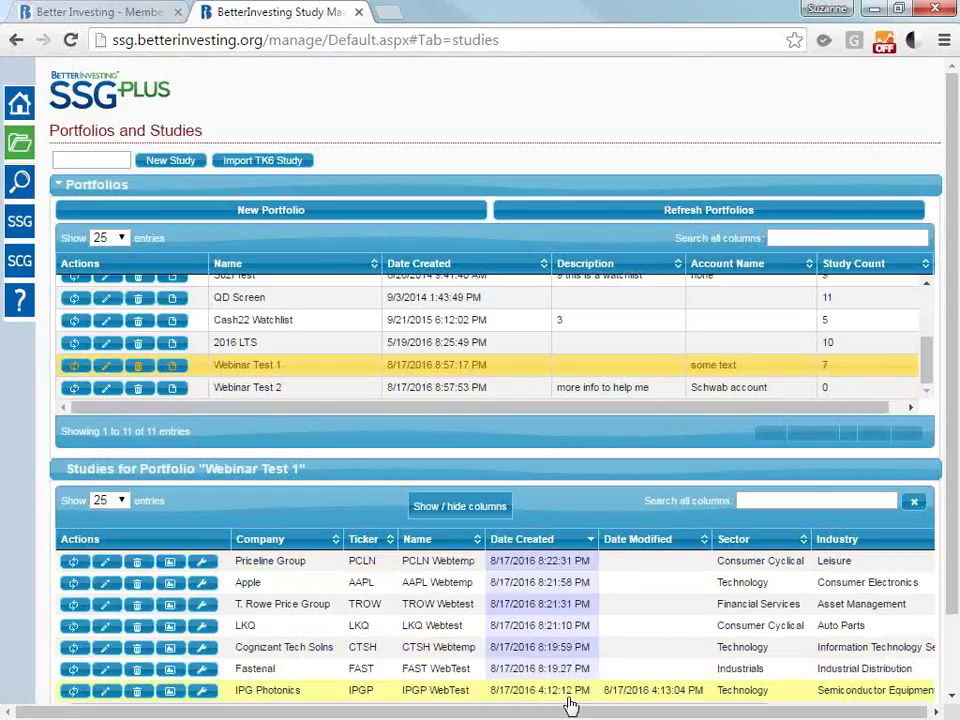
click(485, 696)
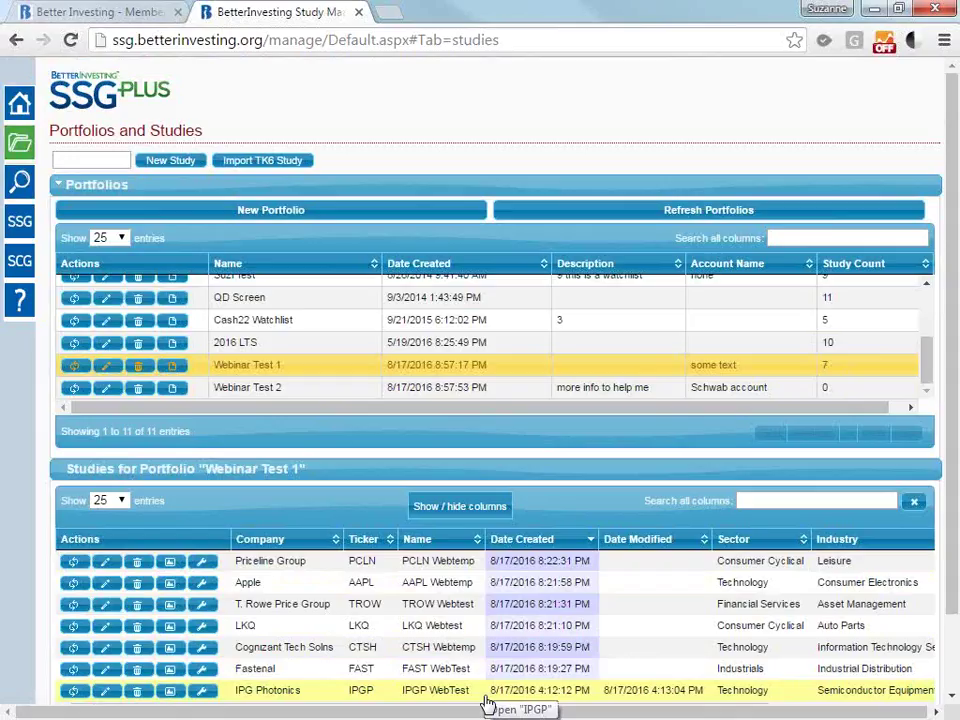
- Edit the "AAPL Webtemp" study in the Webinar Test 1 portfolio, setting its shares to 15, and save it
click(111, 592)
click(461, 421)
drag(461, 418, 418, 432)
text(1)
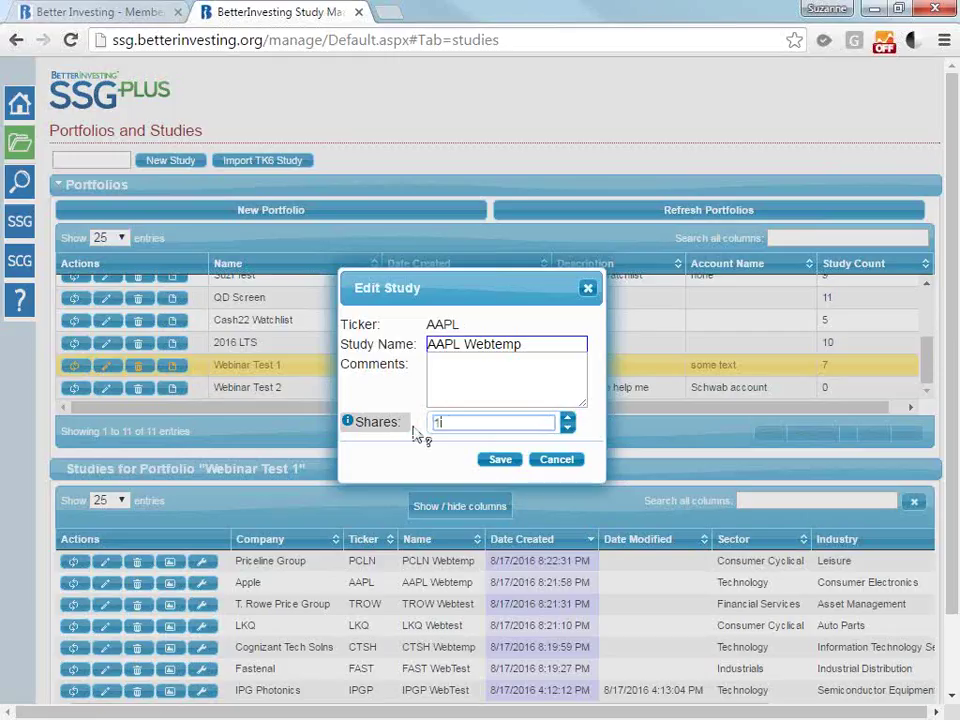
text(5)
click(500, 460)
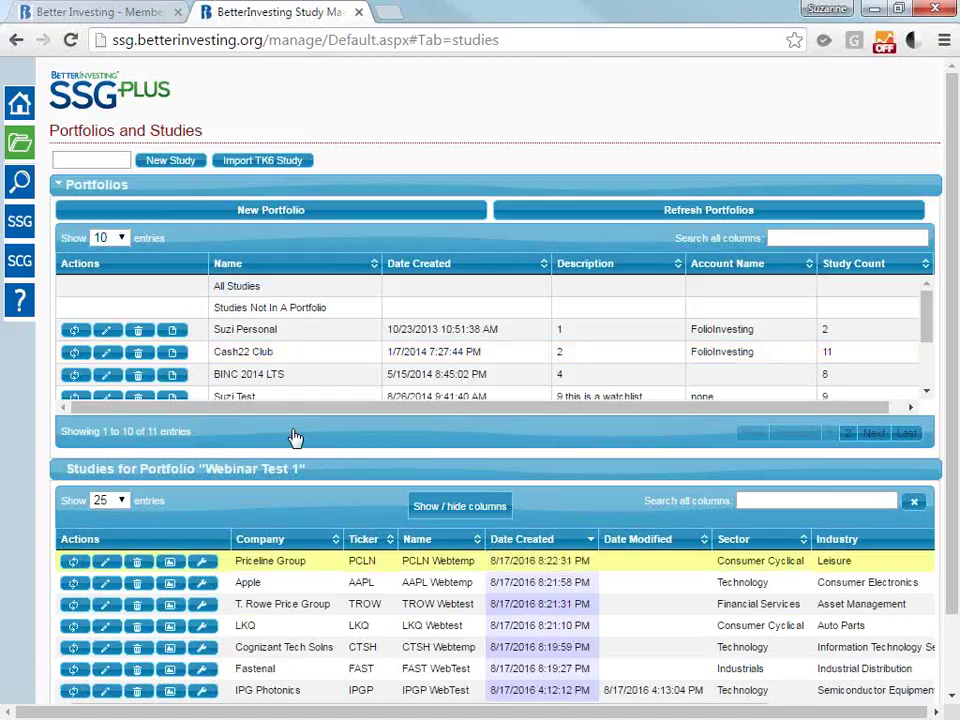
- Edit the "CTSH Webtemp" study in the Webinar Test 1 portfolio, setting its shares to 25, and save it
click(108, 653)
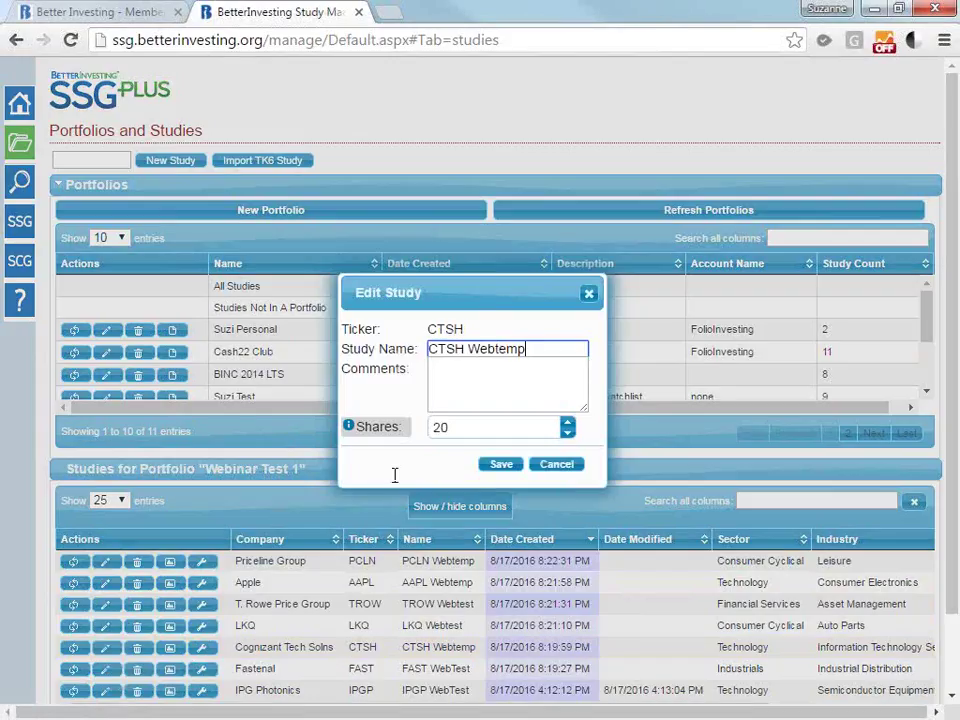
key(Tab)
key(BackSpace)
text(5)
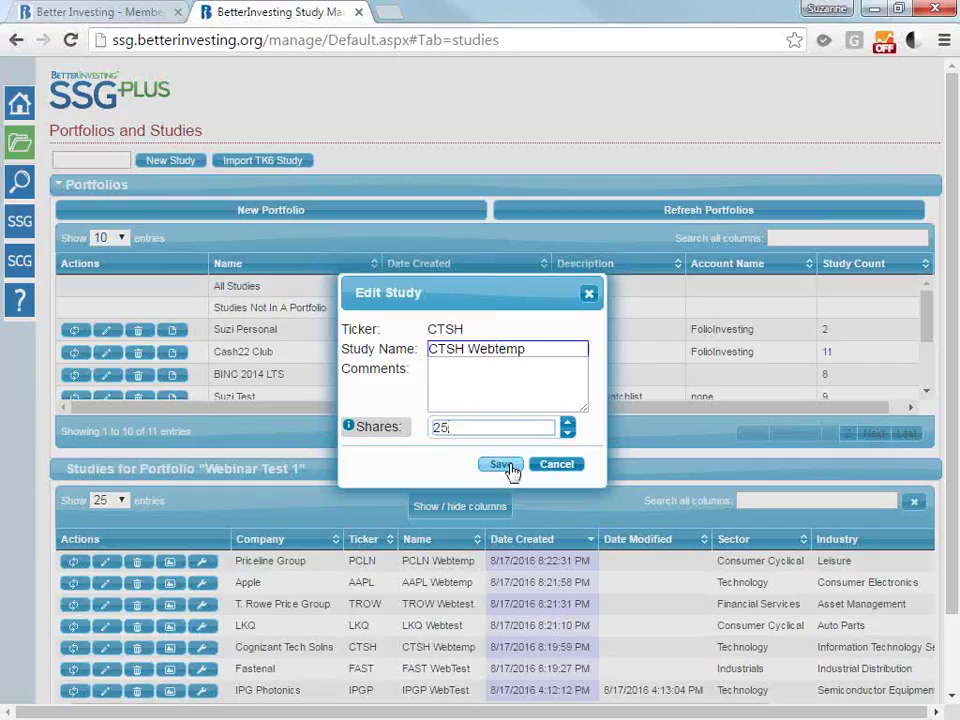
drag(536, 345, 430, 362)
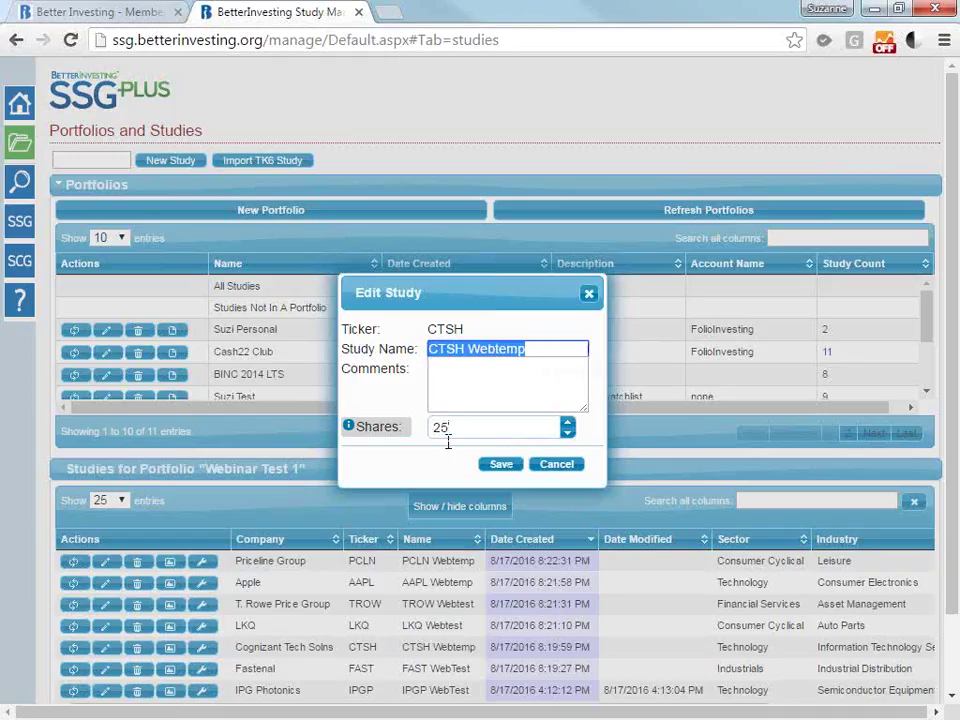
click(505, 468)
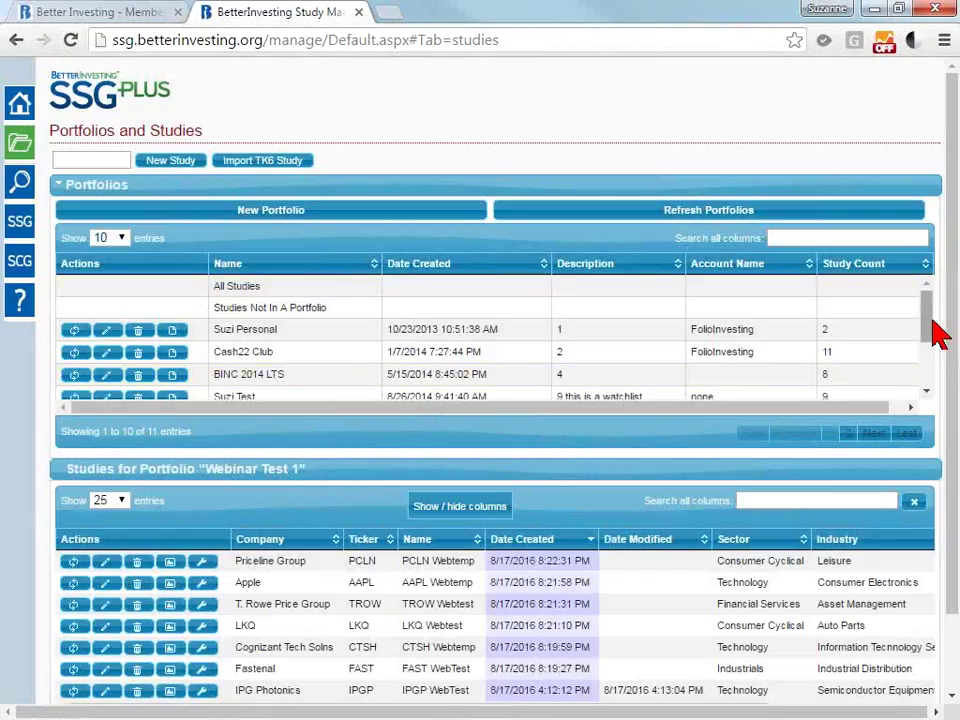
- Sort the portfolio list by name in descending order
click(336, 268)
click(338, 270)
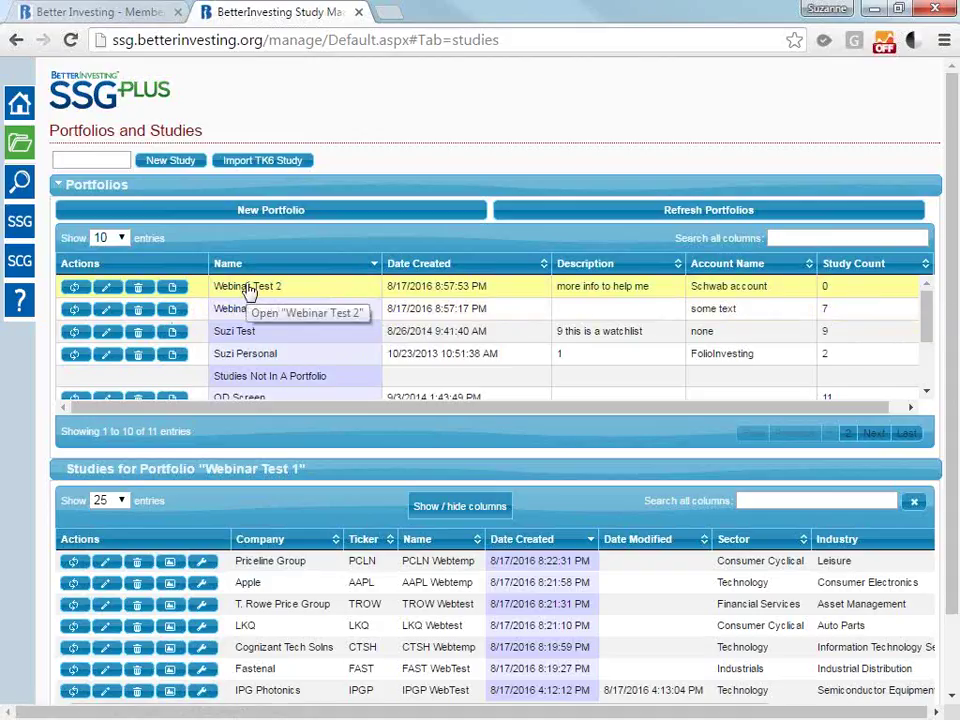
click(106, 288)
key(Tab)
key(Tab)
key(Tab)
text(CTSH)
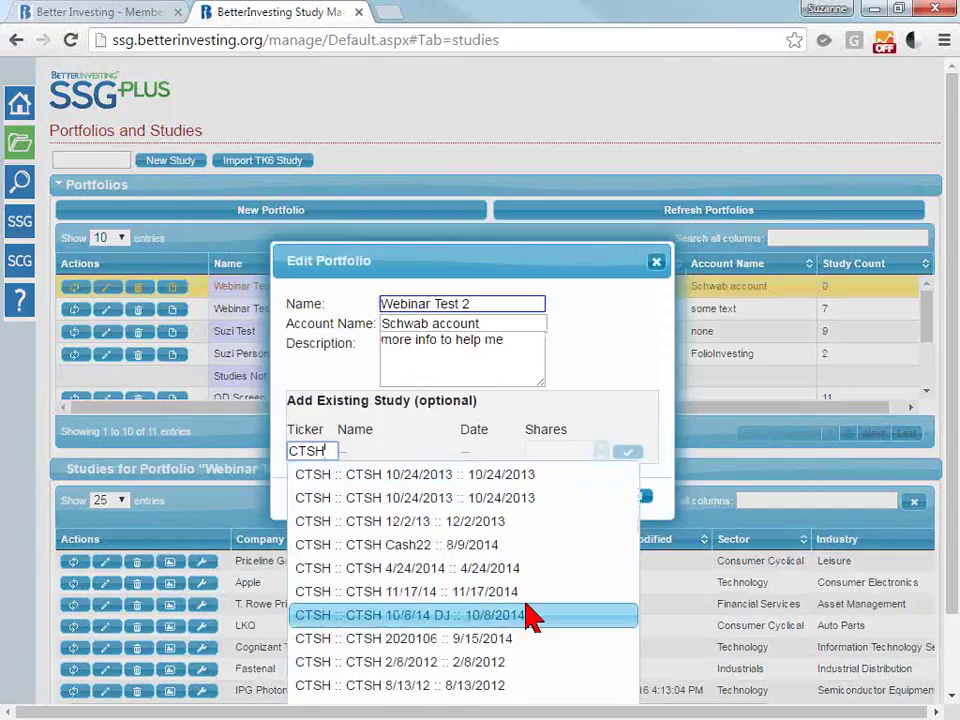
key(Down)
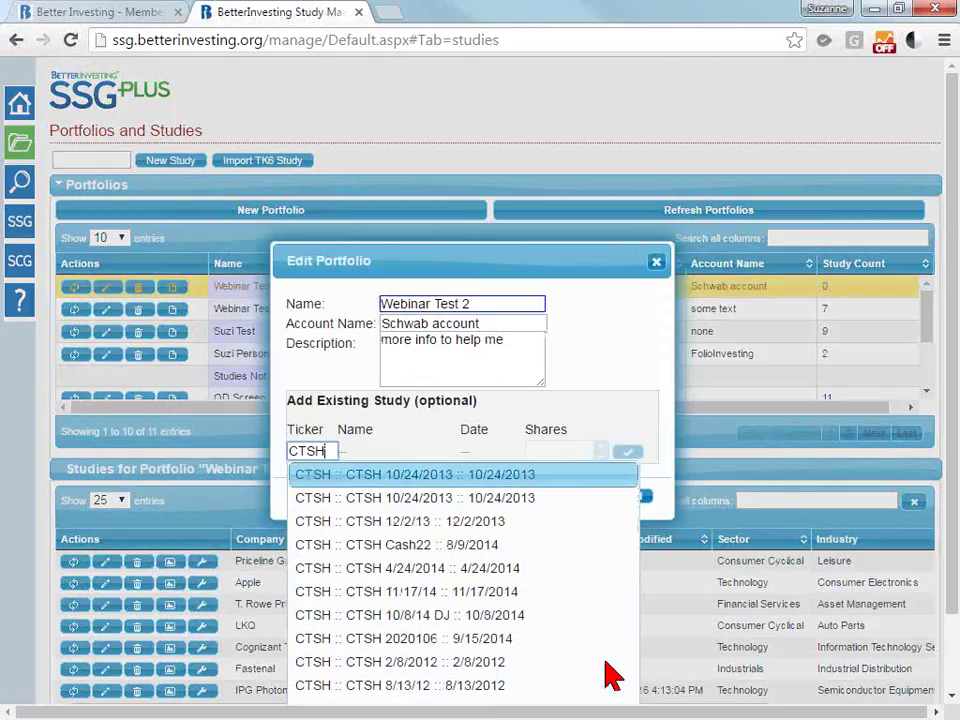
key(Return)
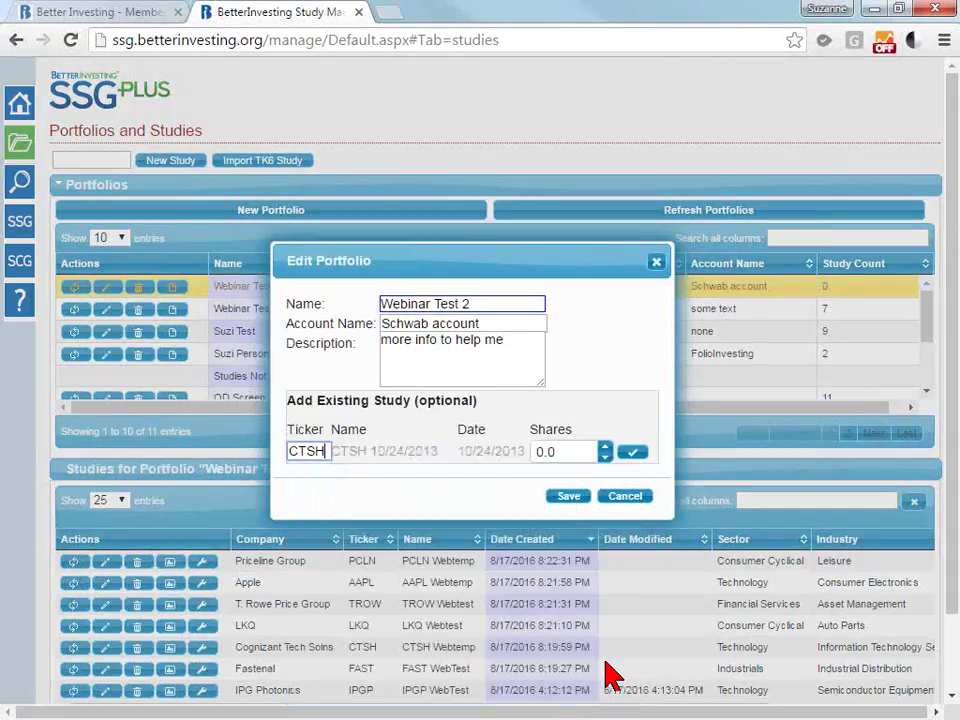
click(628, 498)
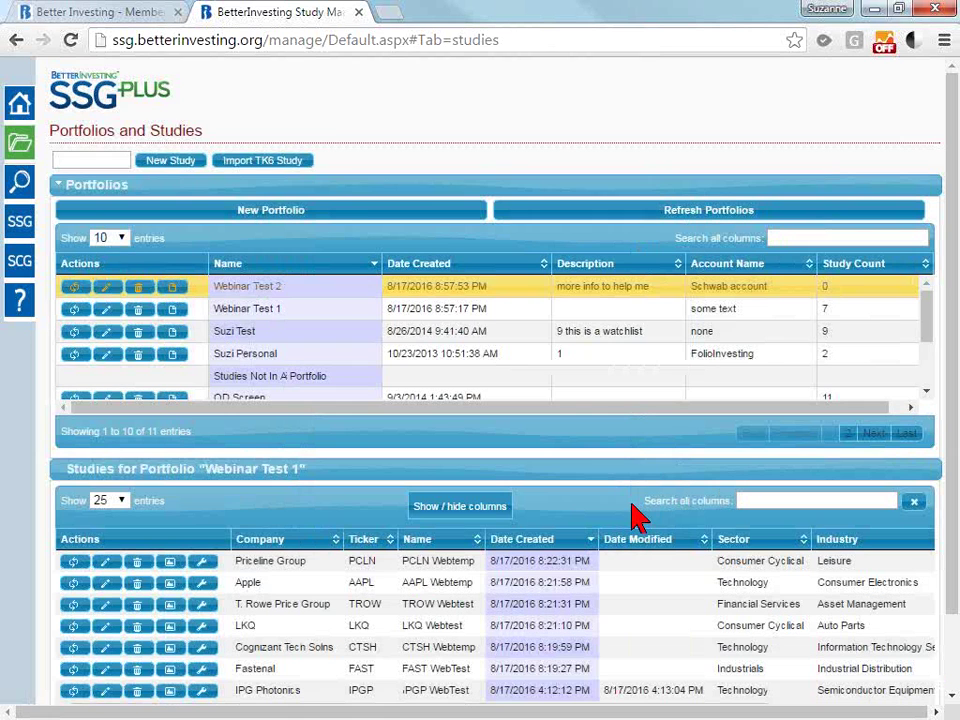
- Open the "Webinar Test 2" portfolio for editing and choose the existing "CTSH Cash22" study dated 8/9/2014
click(108, 297)
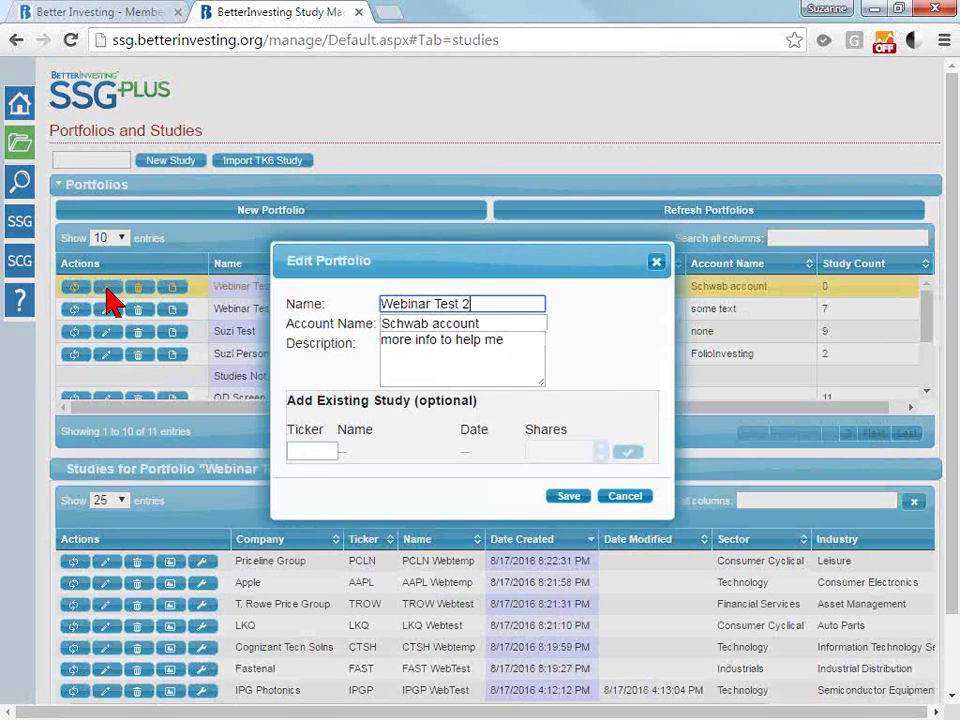
click(312, 451)
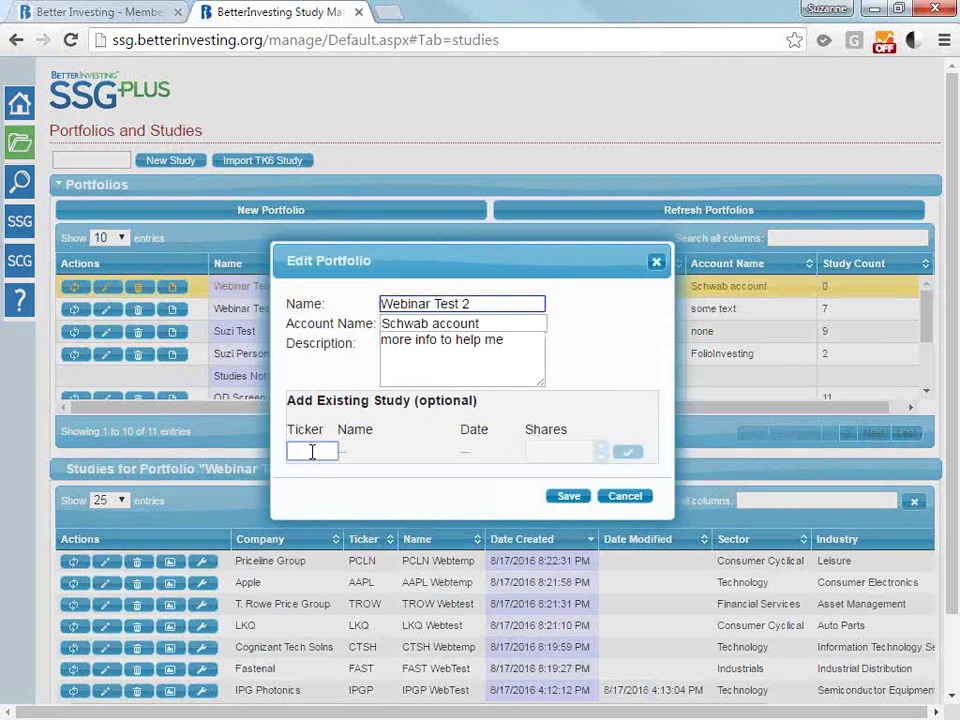
text(CTSH)
key(Down)
key(Down)
key(Down)
key(Down)
key(Down)
key(Down)
key(Down)
key(Down)
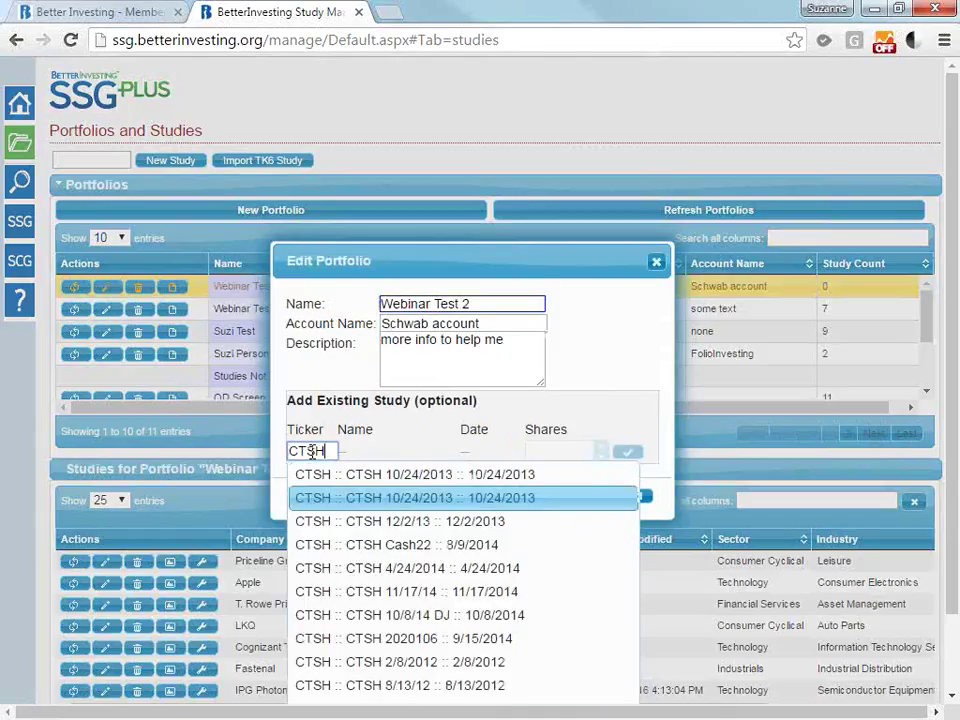
key(Up)
key(Up)
key(Up)
key(Up)
key(Up)
key(Up)
key(Up)
key(Up)
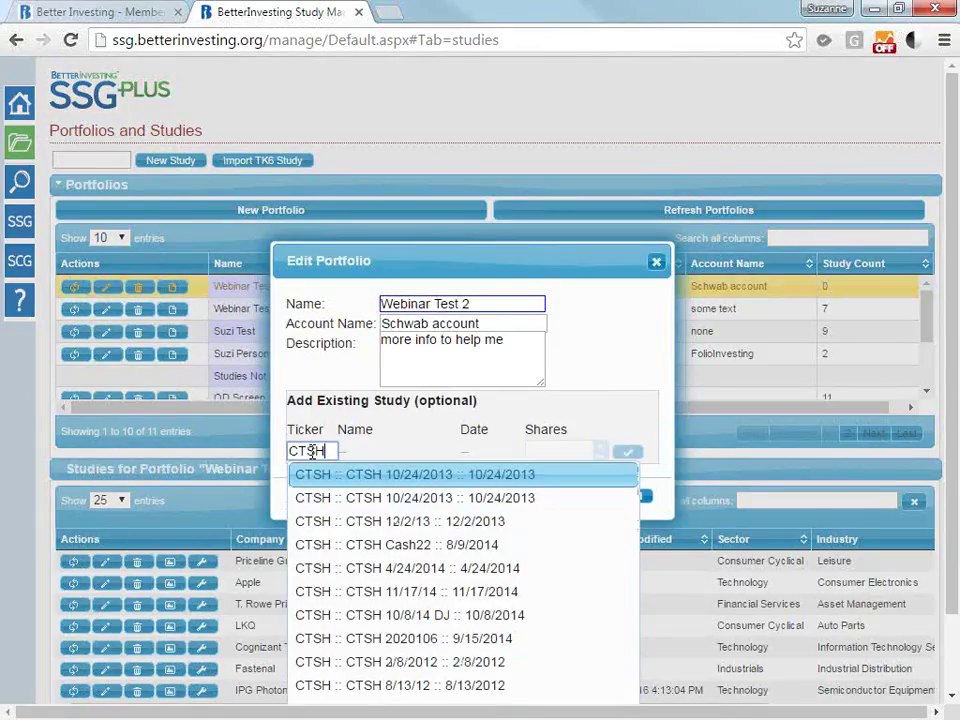
key(Down)
key(Down)
key(Down)
key(Return)
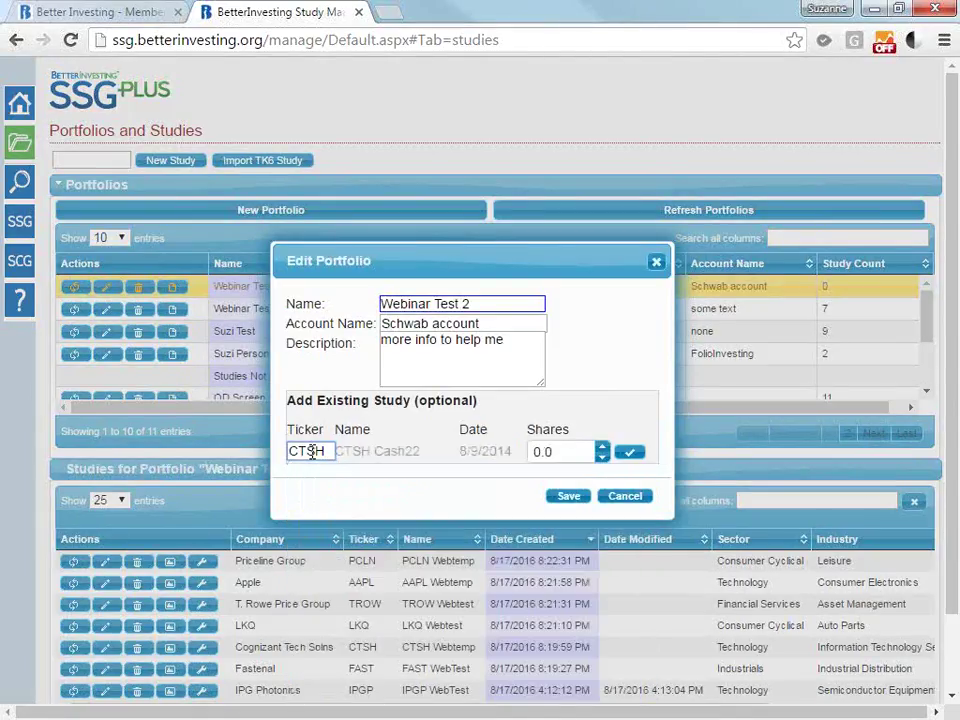
- Add the chosen CTSH Cash22 study with 10.0 shares and save the Webinar Test 2 portfolio
click(575, 456)
drag(575, 456, 510, 452)
key(F1)
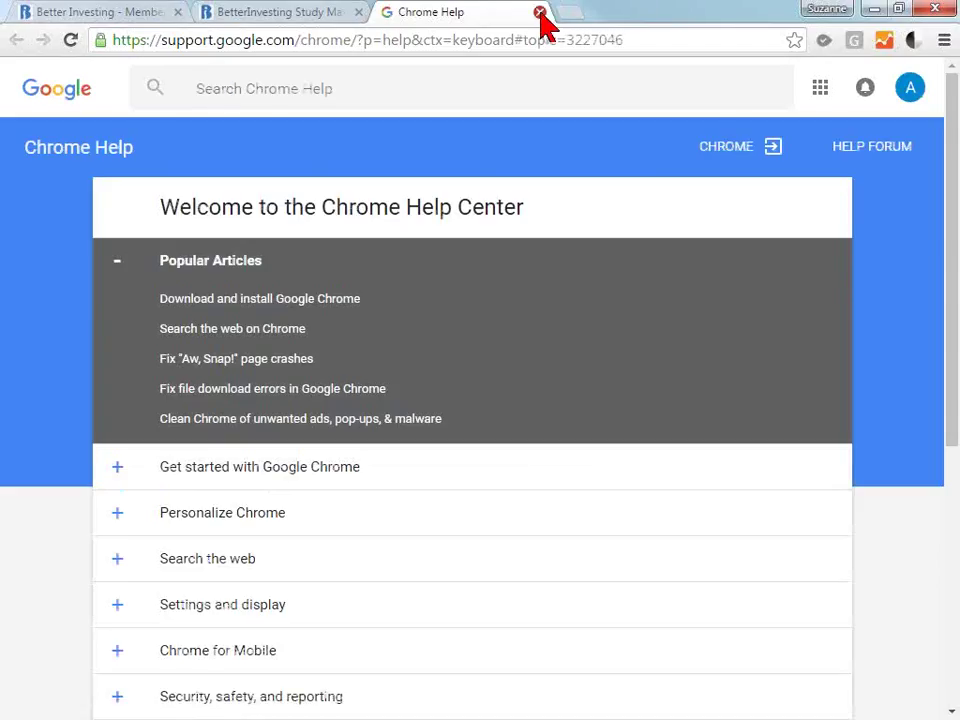
click(540, 12)
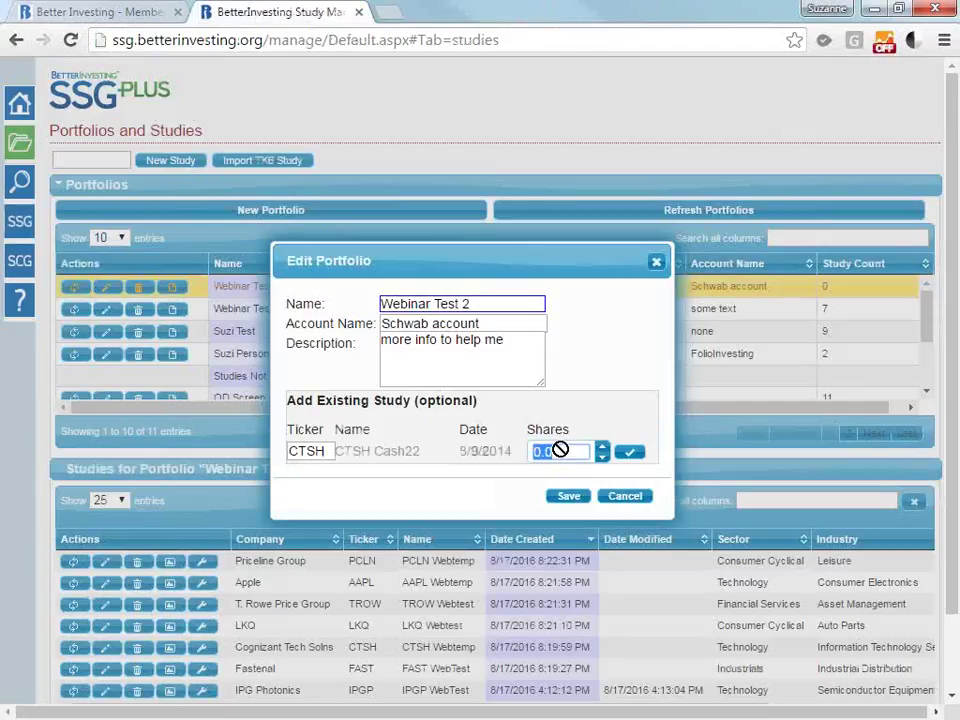
text(10.0)
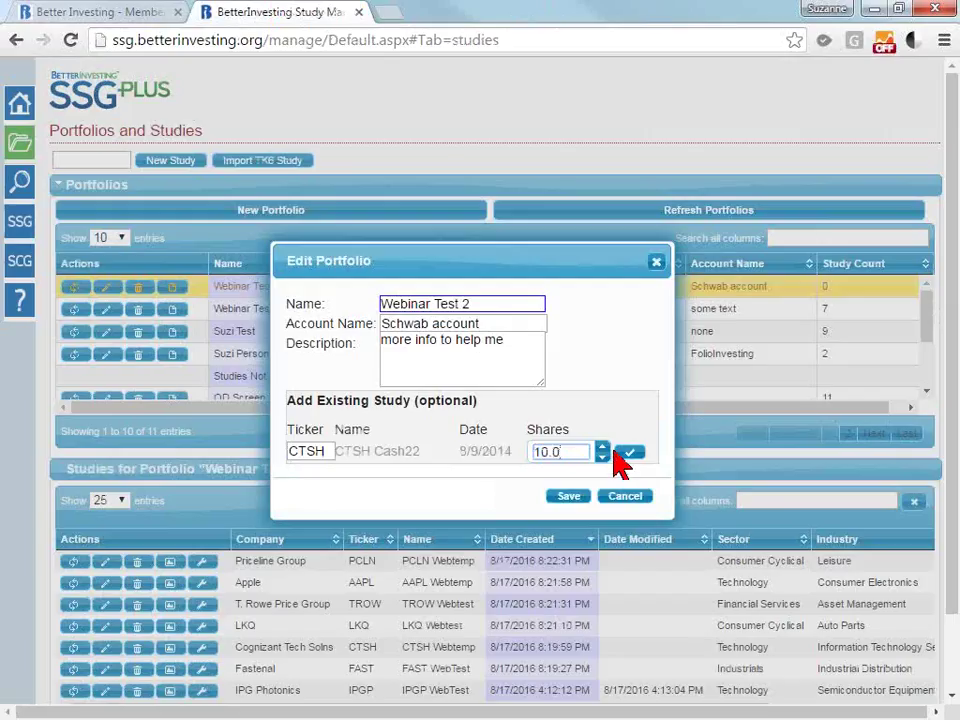
click(630, 452)
click(568, 516)
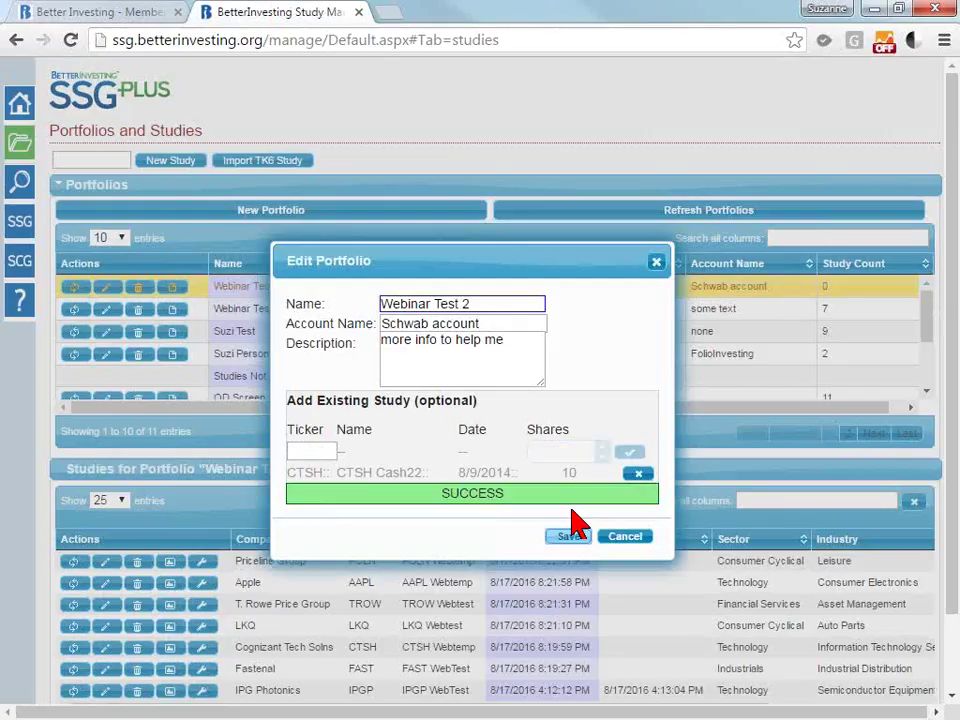
click(628, 538)
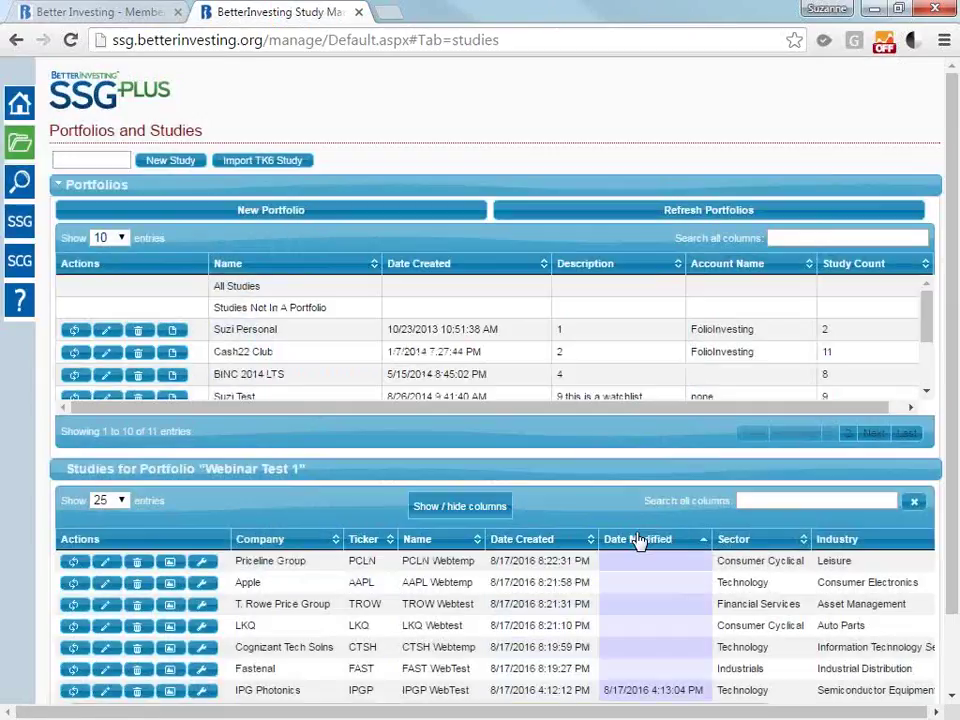
- Sort the portfolio list by name in descending order and open the "Webinar Test 1" portfolio
click(292, 265)
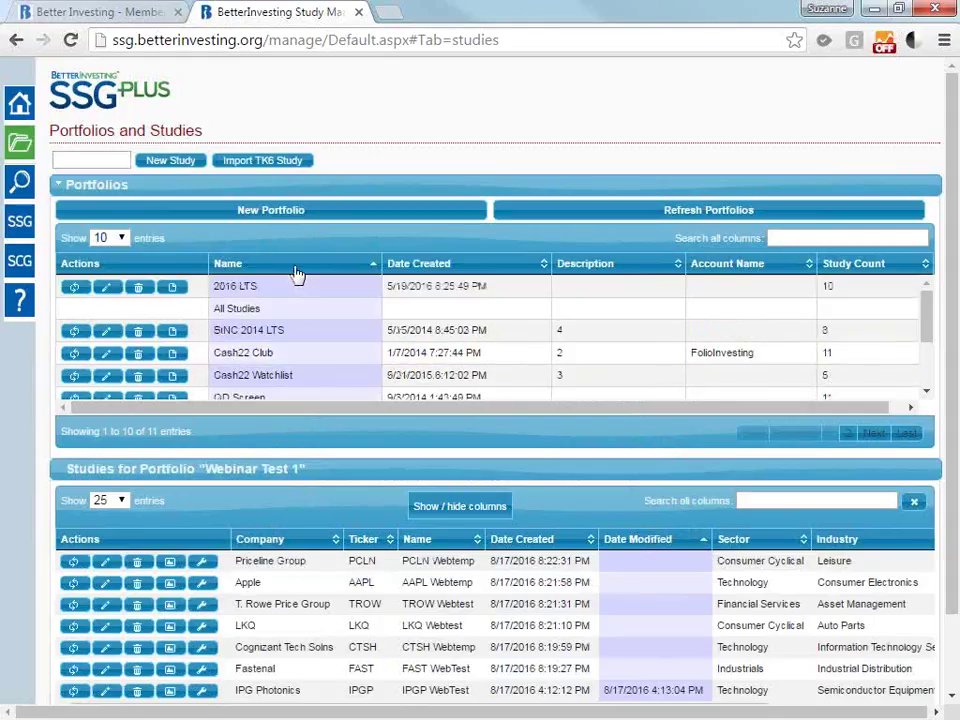
click(294, 266)
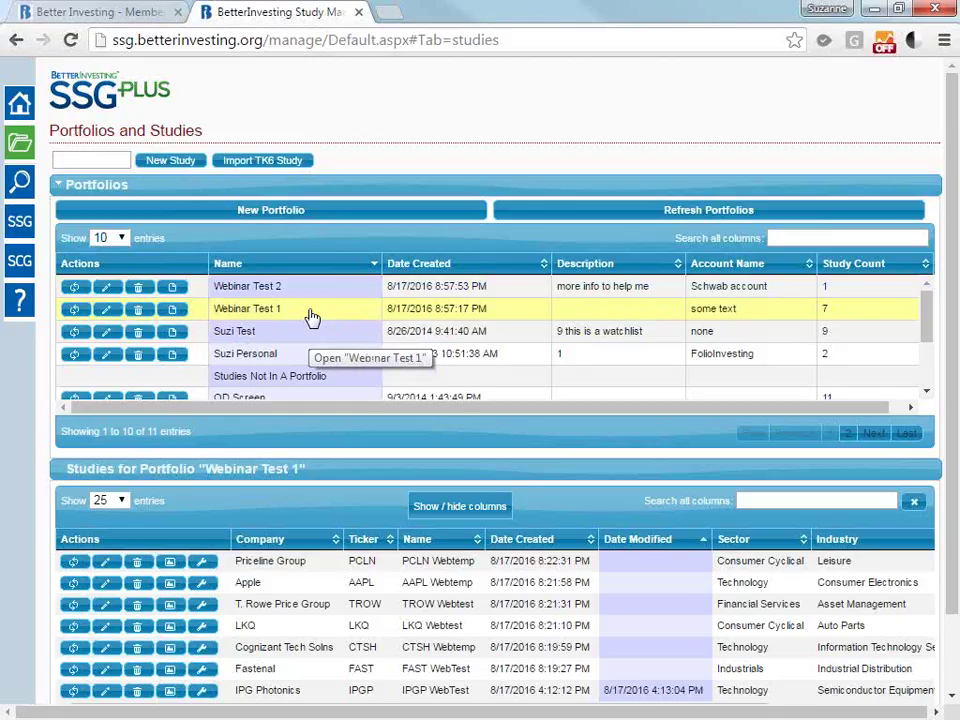
click(312, 317)
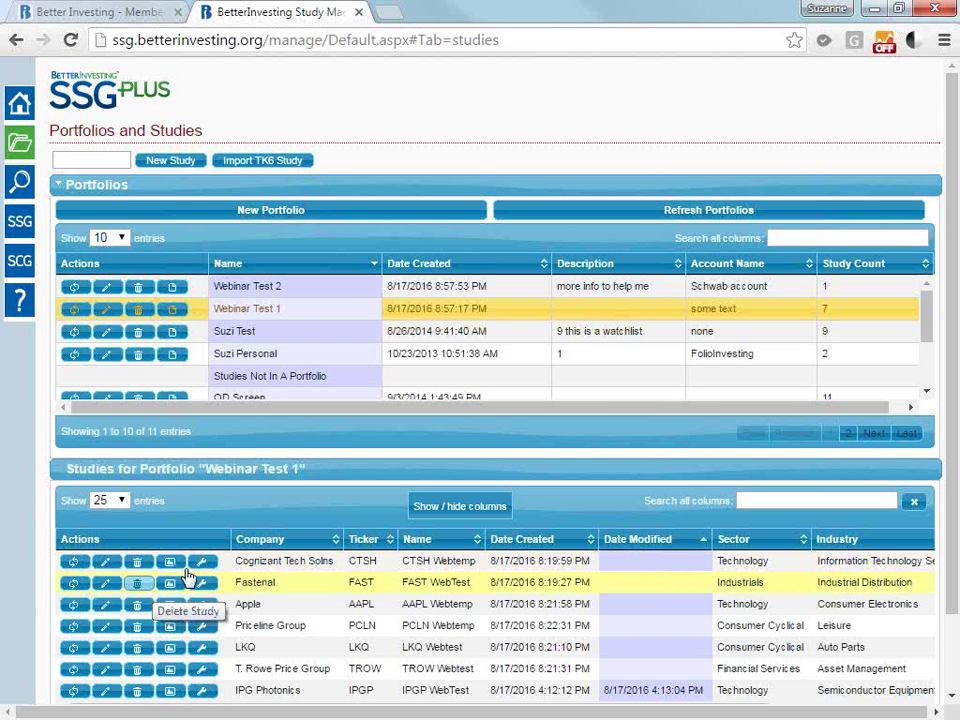
- Remove the "FAST WebTest" study from the Webinar Test 1 portfolio without deleting it permanently
click(298, 312)
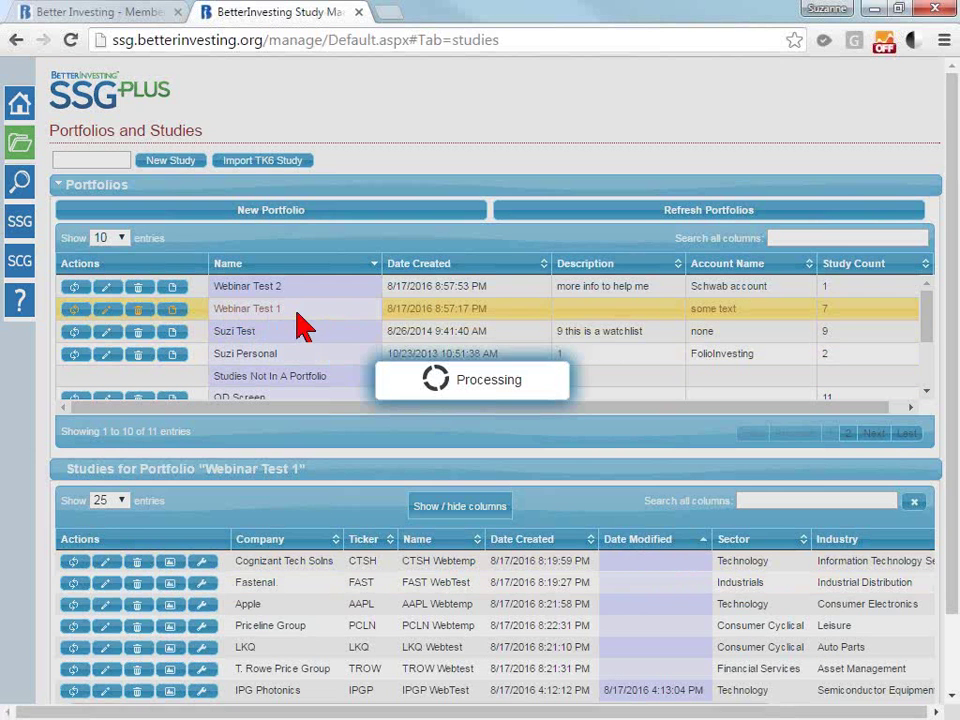
click(148, 590)
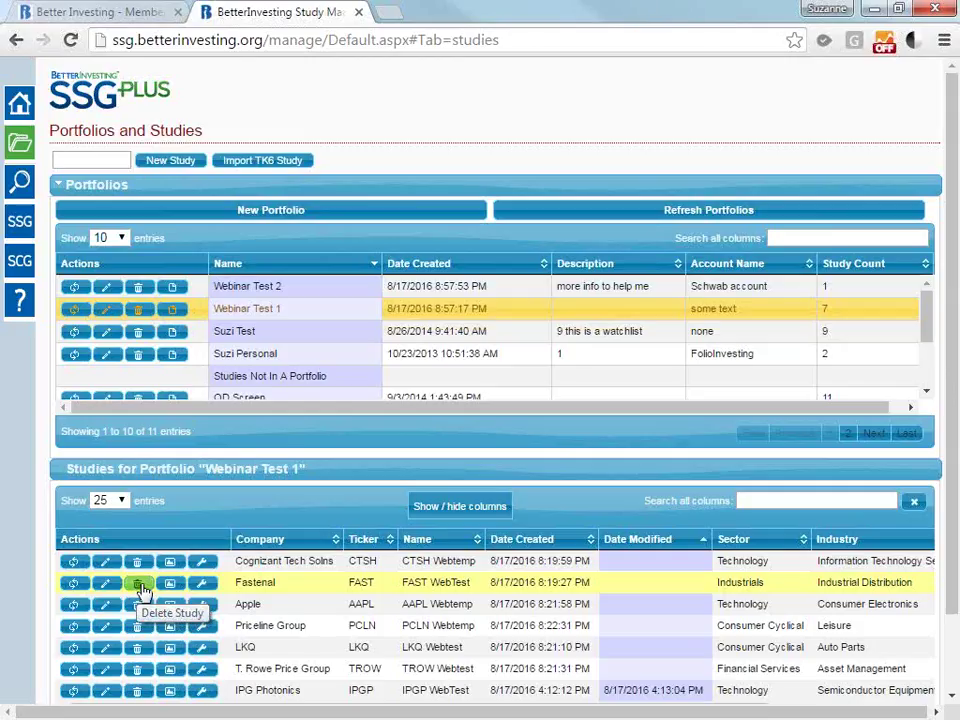
click(140, 588)
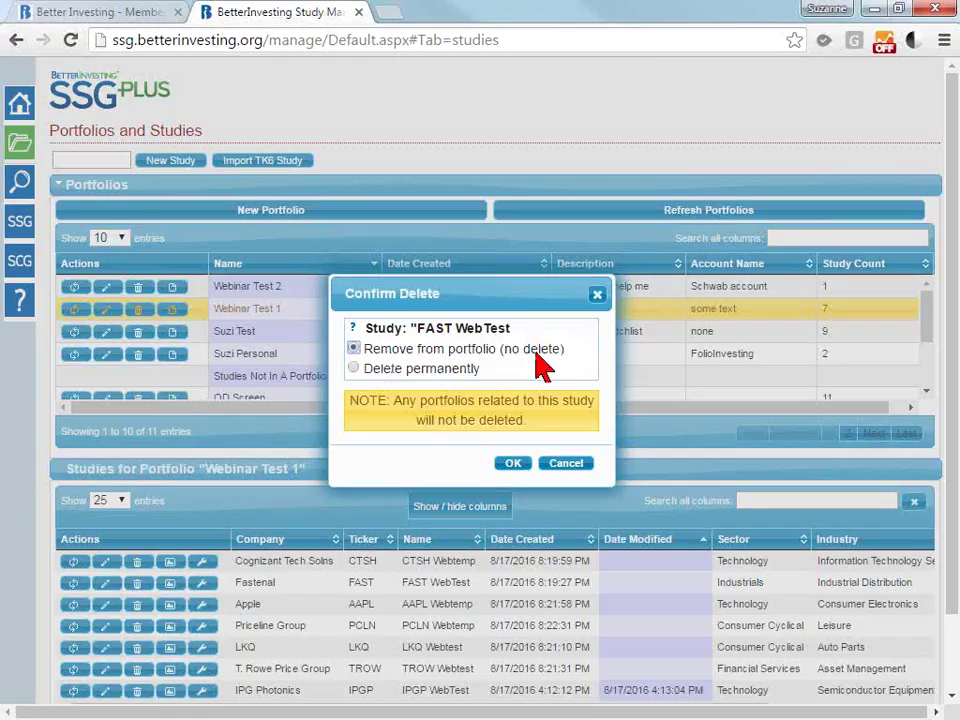
click(386, 369)
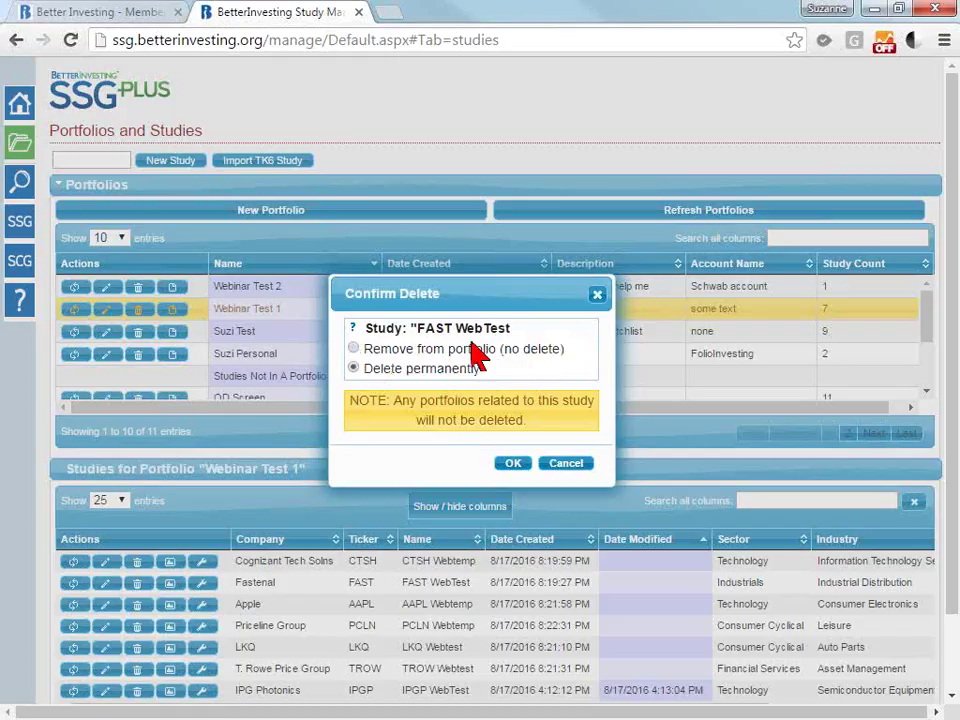
click(429, 350)
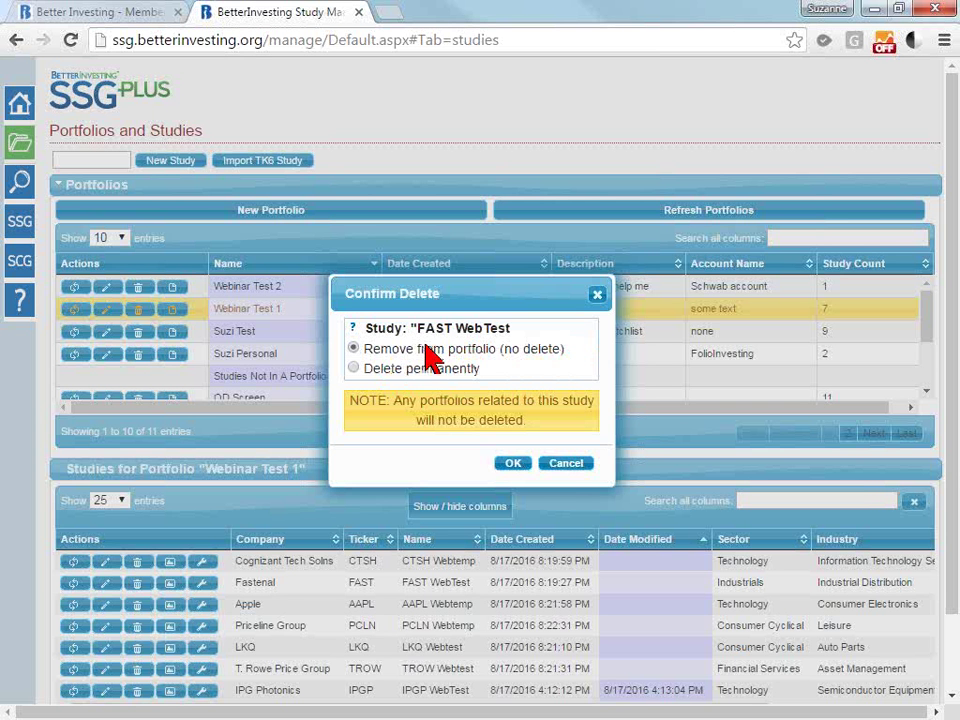
click(510, 465)
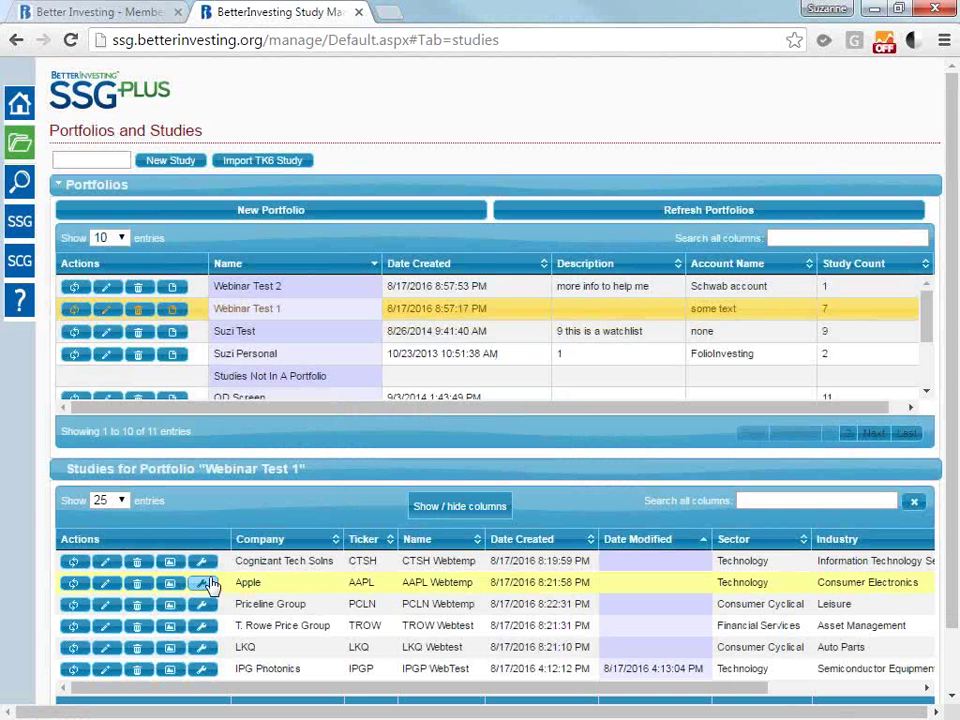
- Refresh the portfolio list, sort it by name in descending order and reopen the Webinar Test 1 portfolio
click(300, 314)
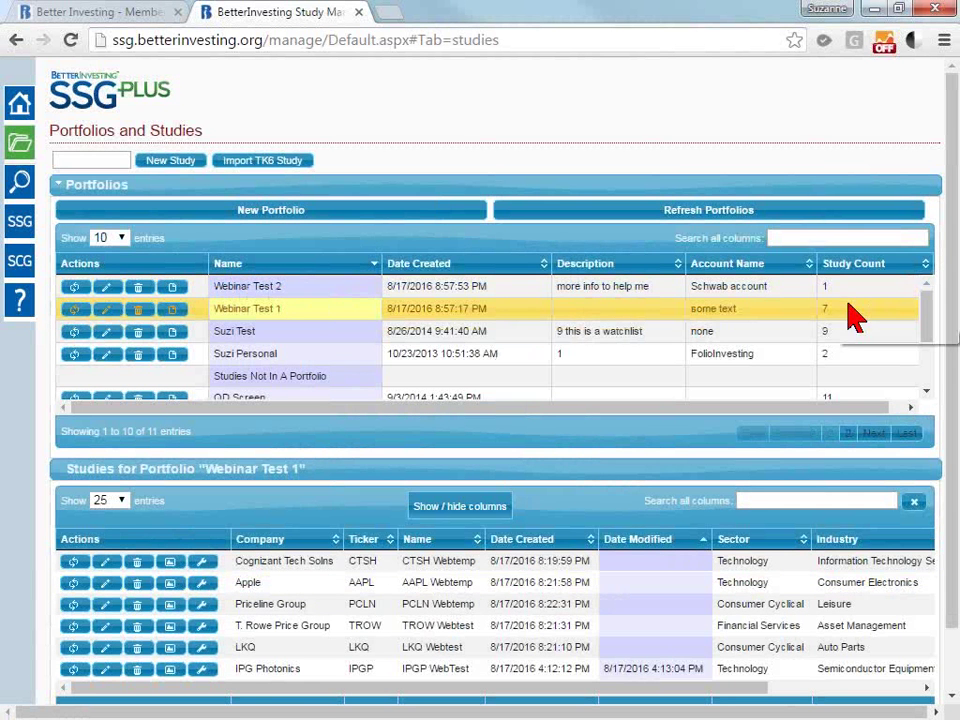
click(680, 212)
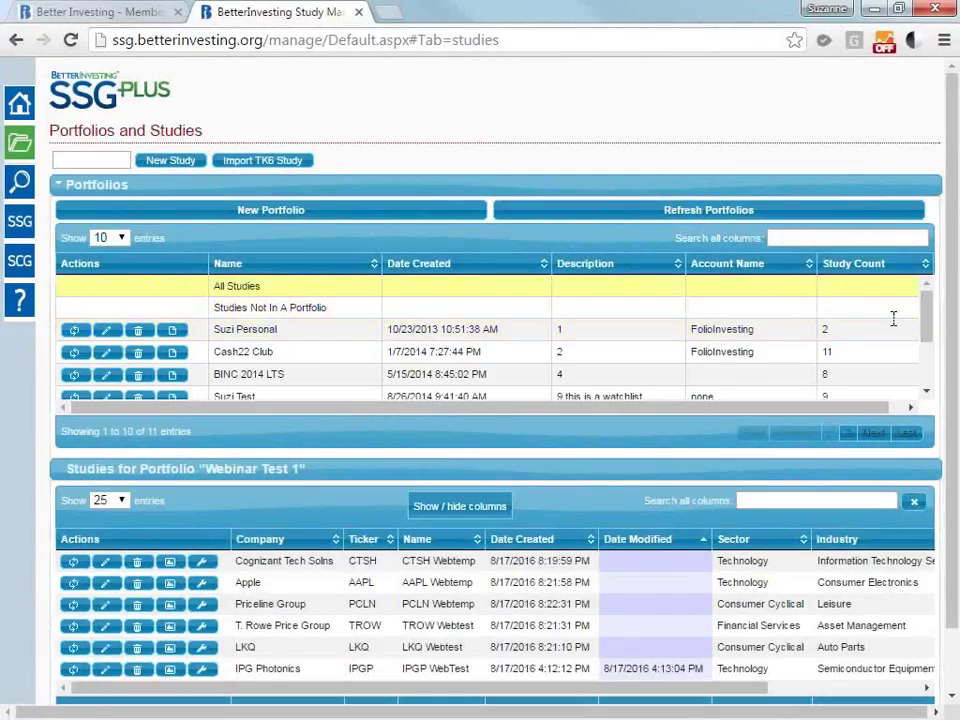
click(312, 266)
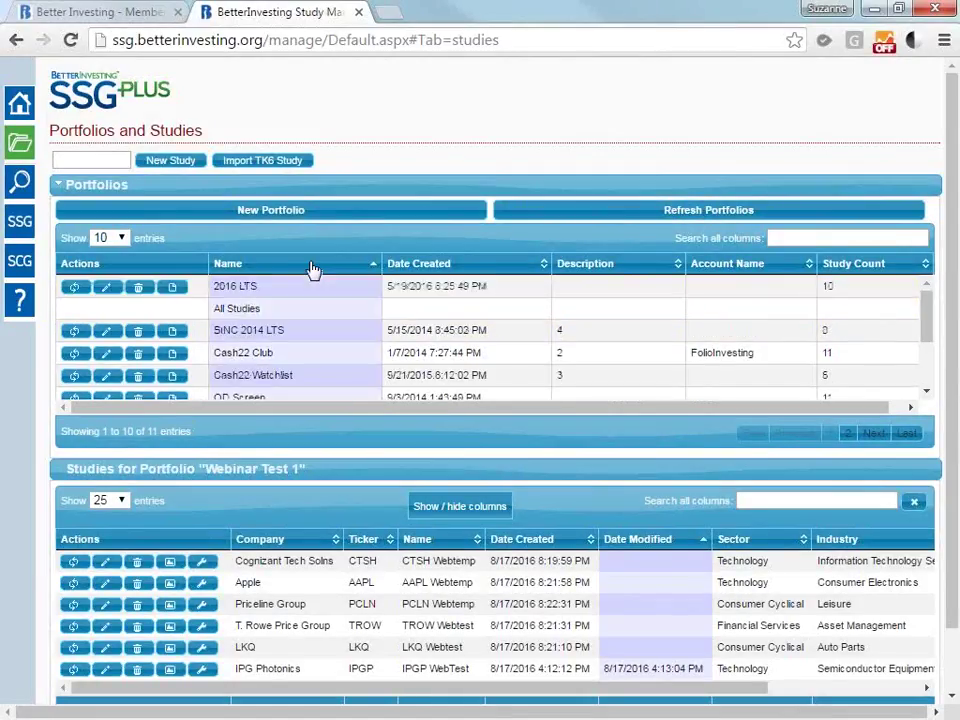
click(313, 268)
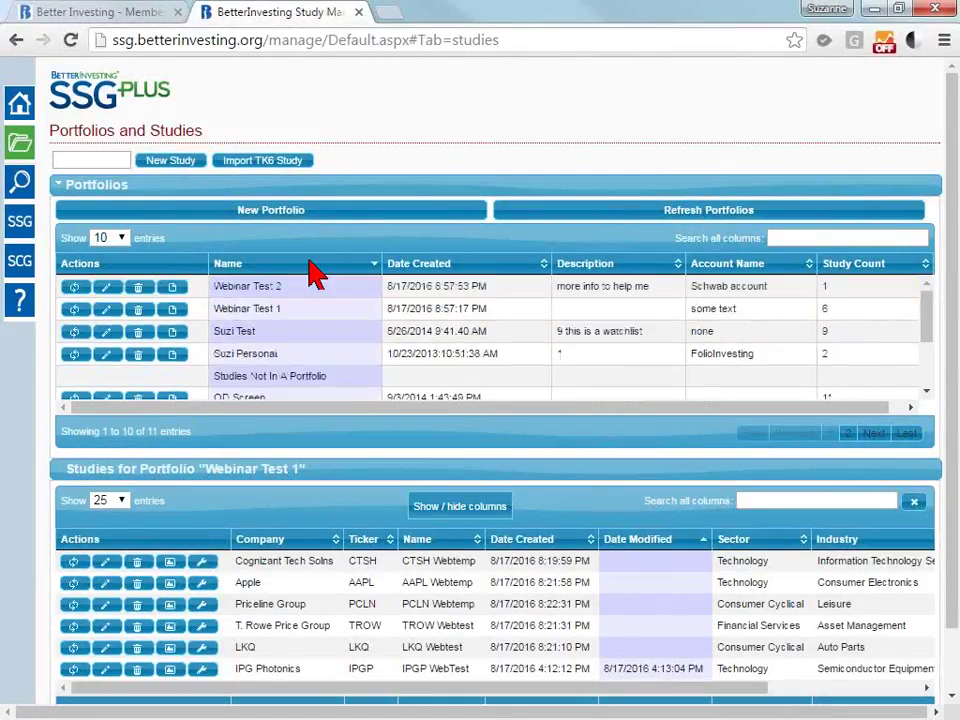
double_click(824, 312)
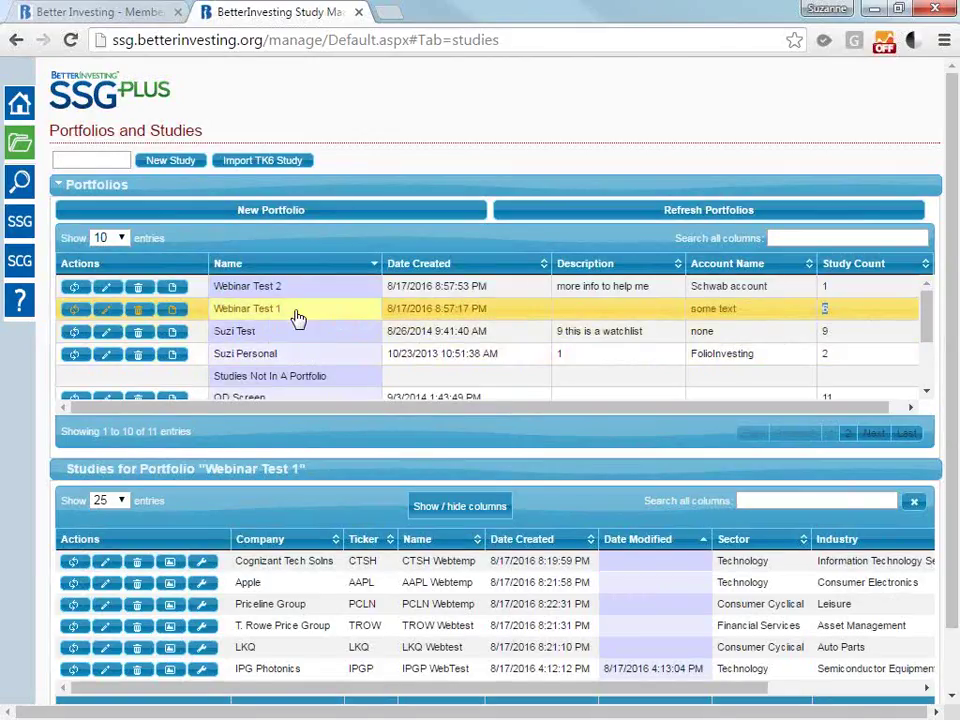
click(297, 314)
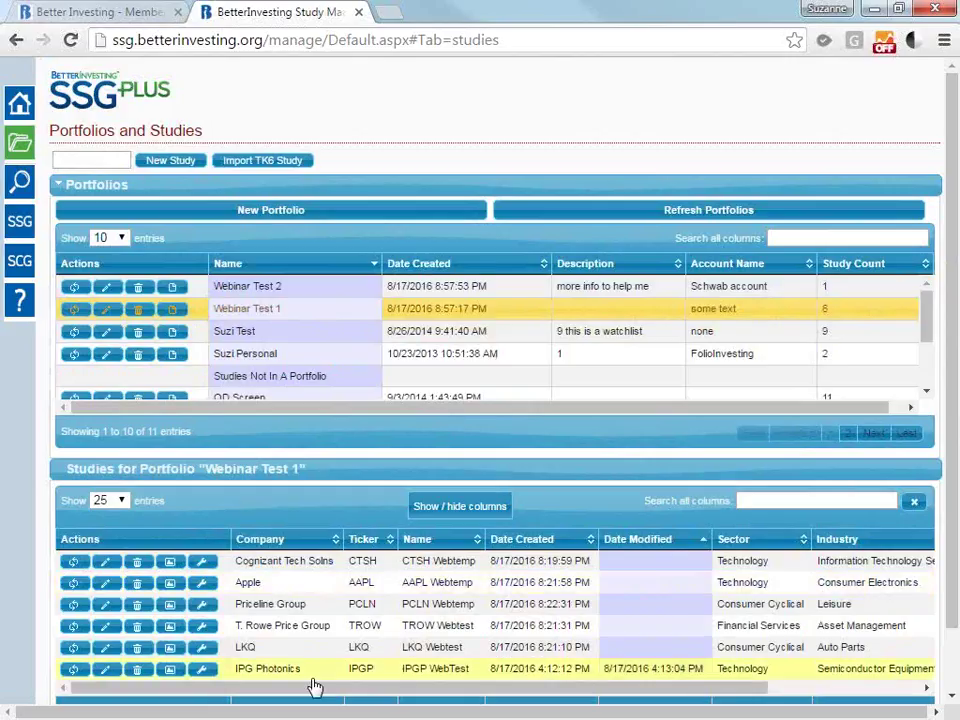
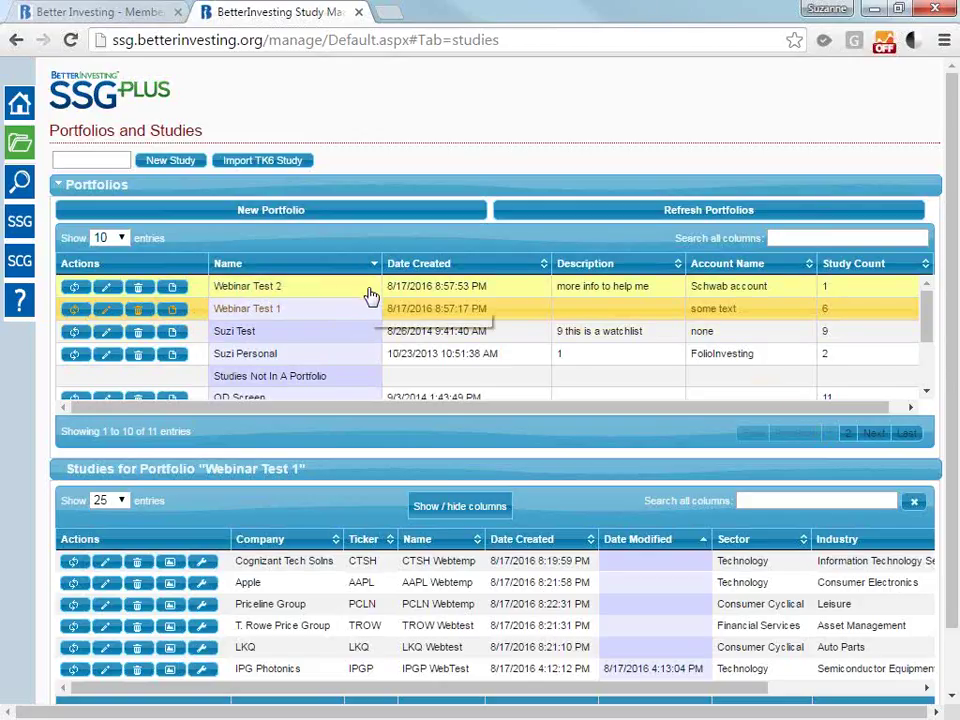
- Open the "Webinar Test 2" portfolio and delete it
click(366, 295)
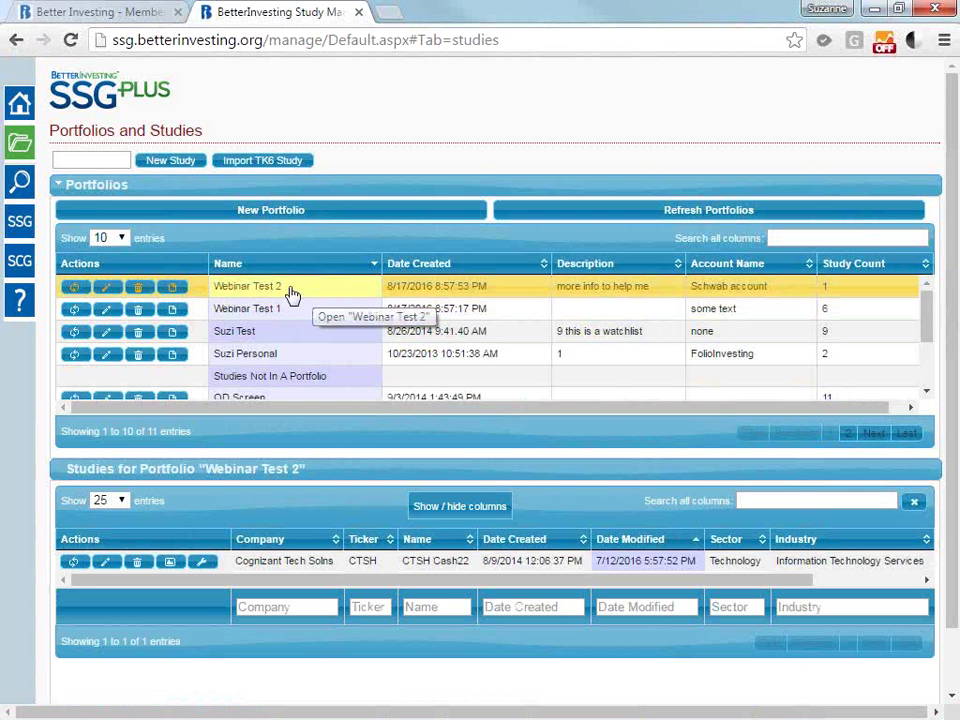
click(139, 291)
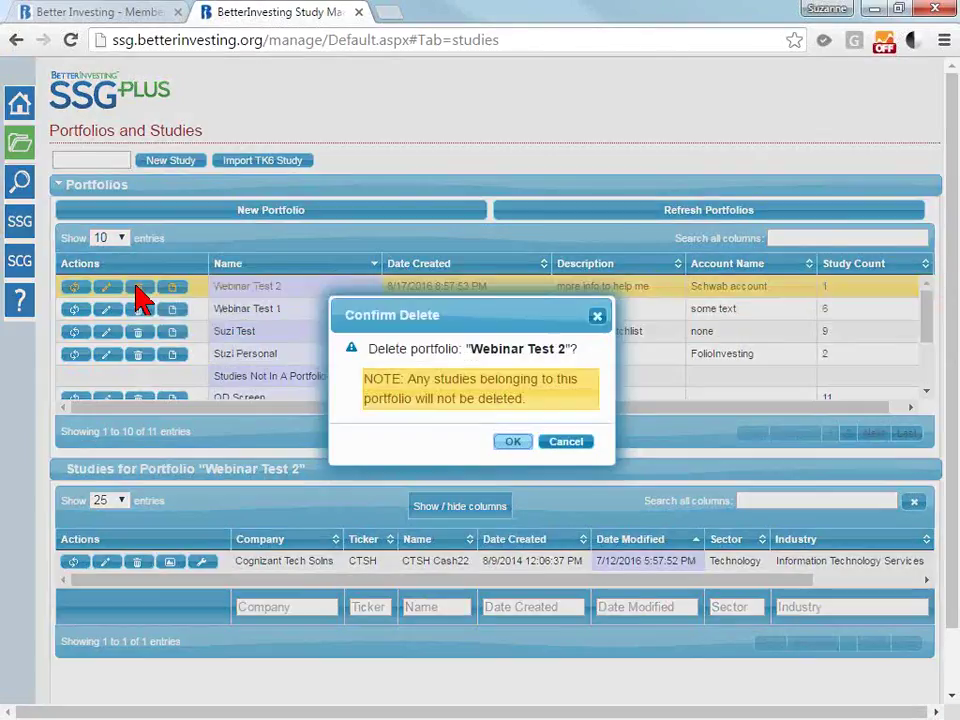
click(518, 441)
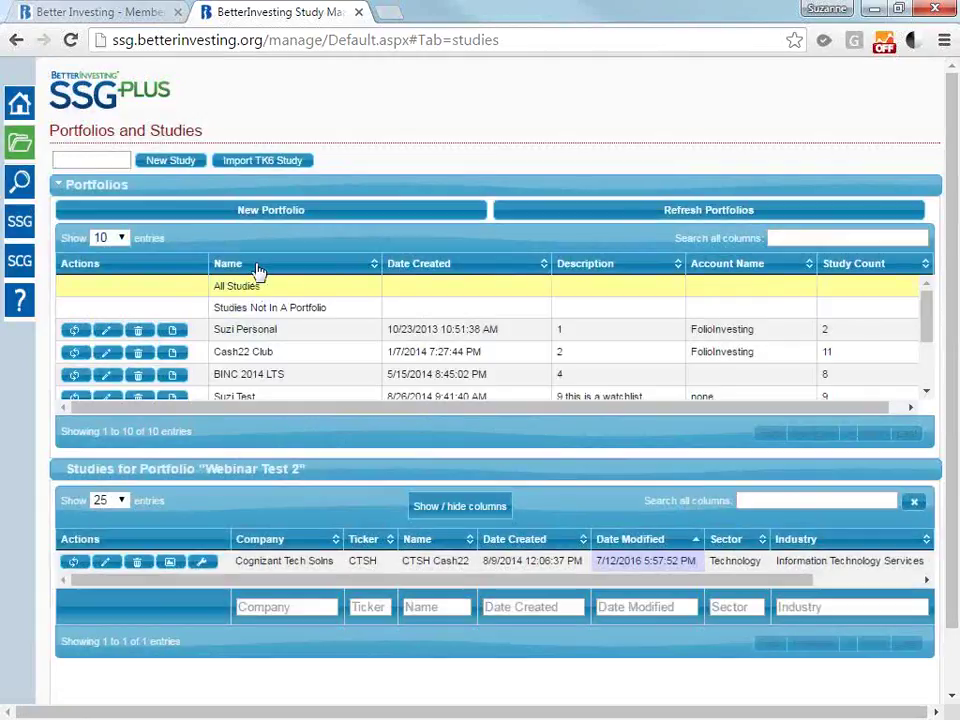
- Sort the remaining portfolios by name in descending order and open "Webinar Test 1"
click(258, 266)
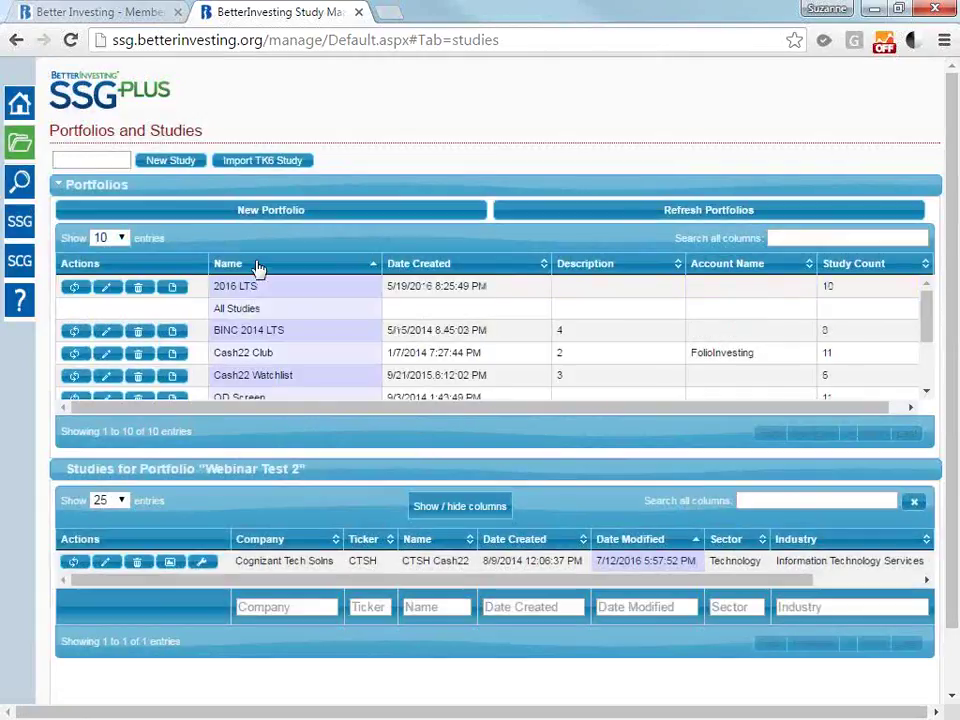
click(258, 266)
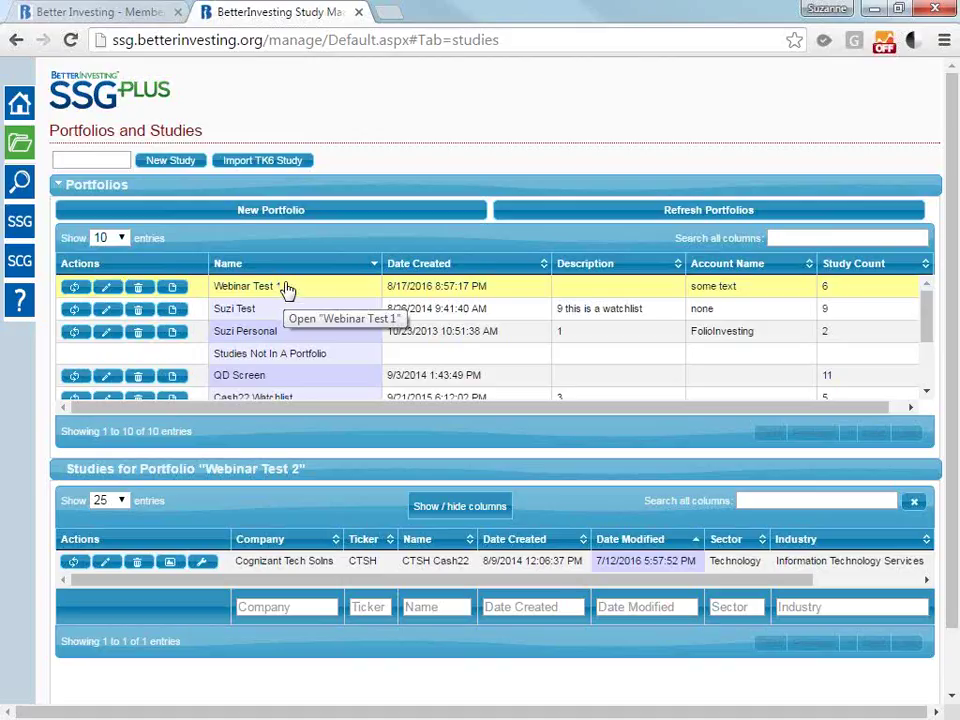
click(290, 290)
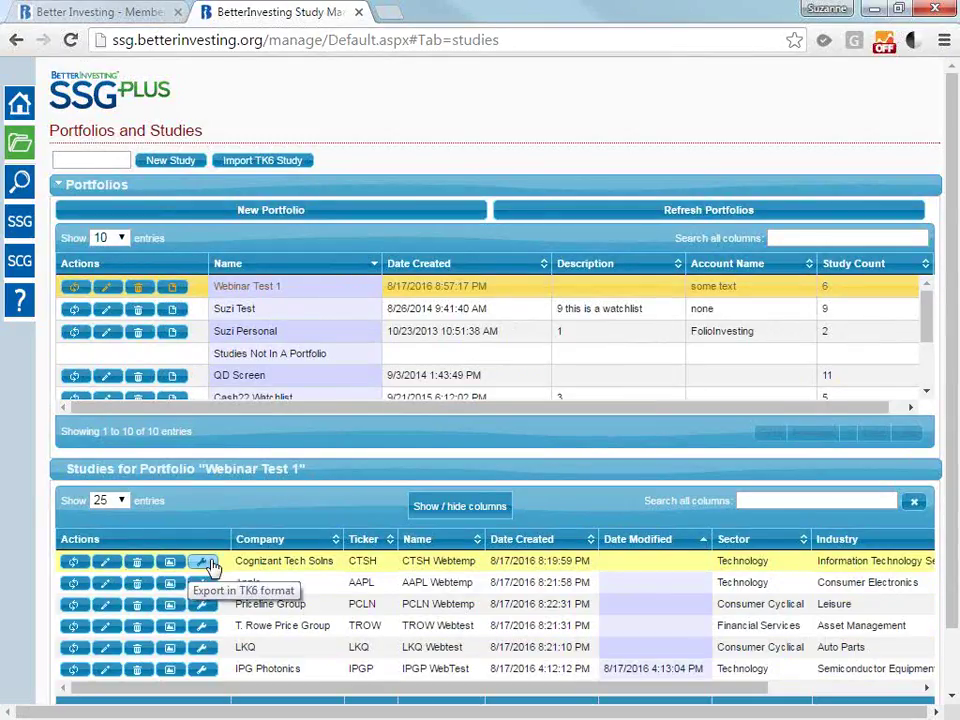
- Examine the actions available for the CTSH Webtemp study, including its delete options, without deleting or removing the study
key(ctrl+plus)
key(ctrl+plus)
key(ctrl+plus)
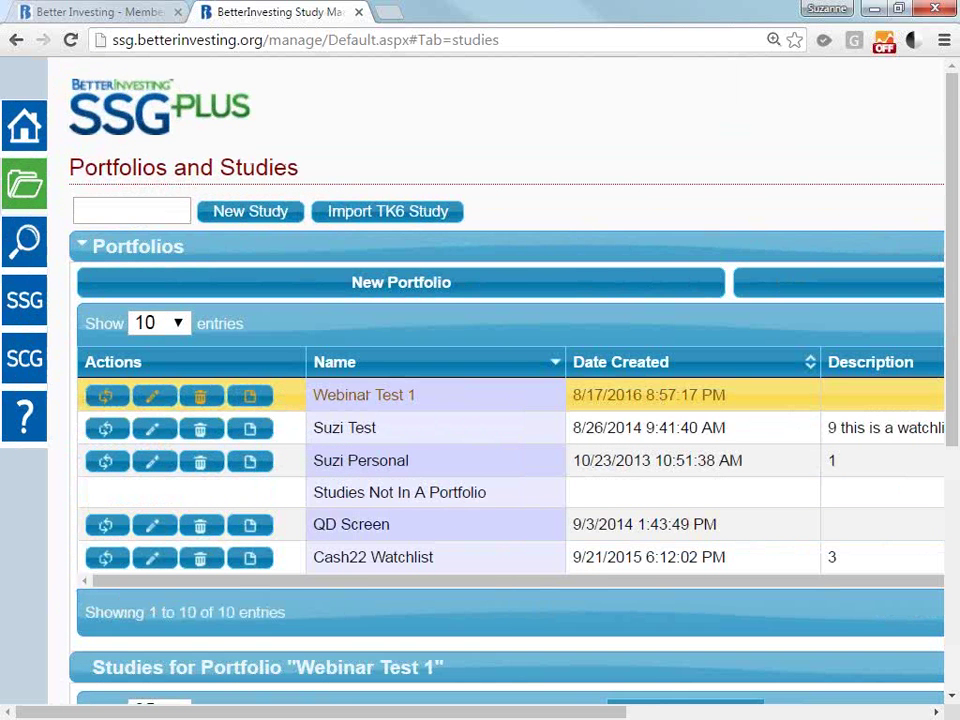
drag(956, 206, 956, 451)
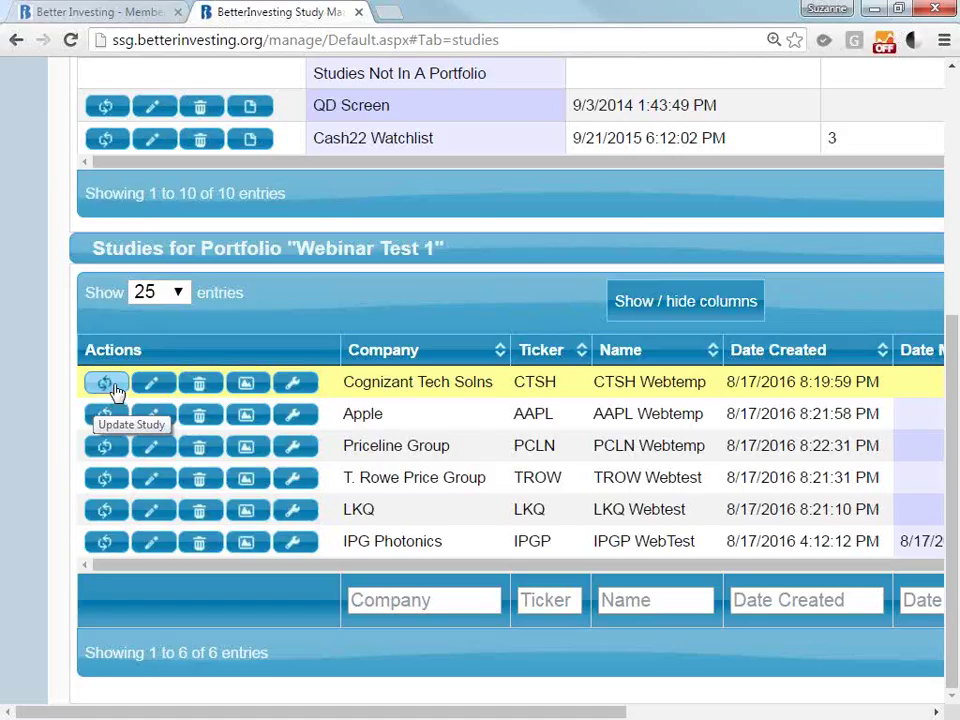
click(201, 387)
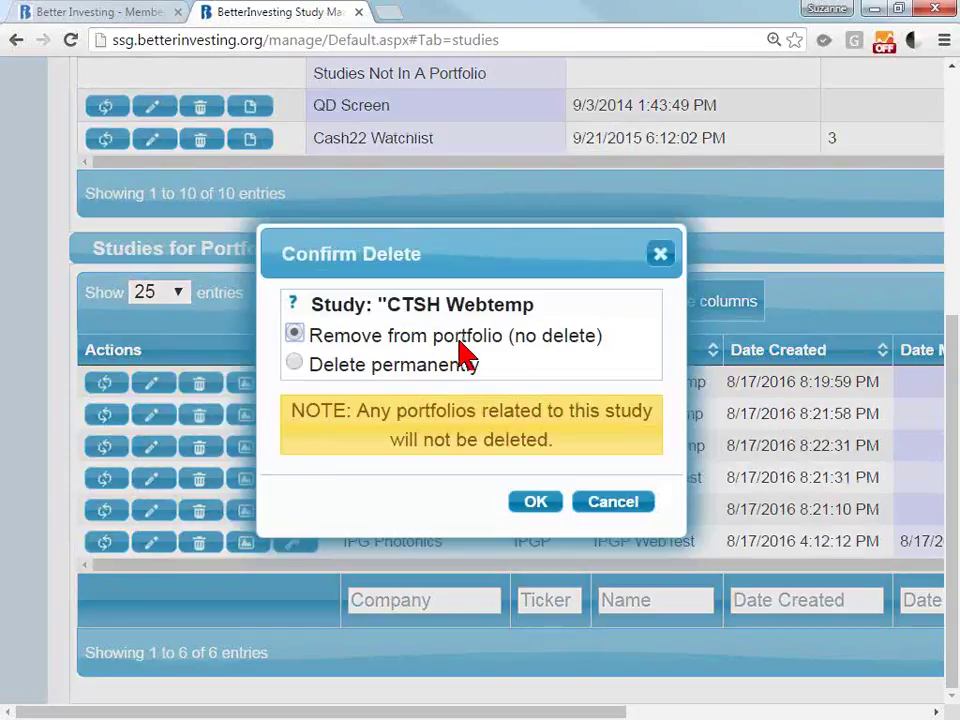
click(614, 503)
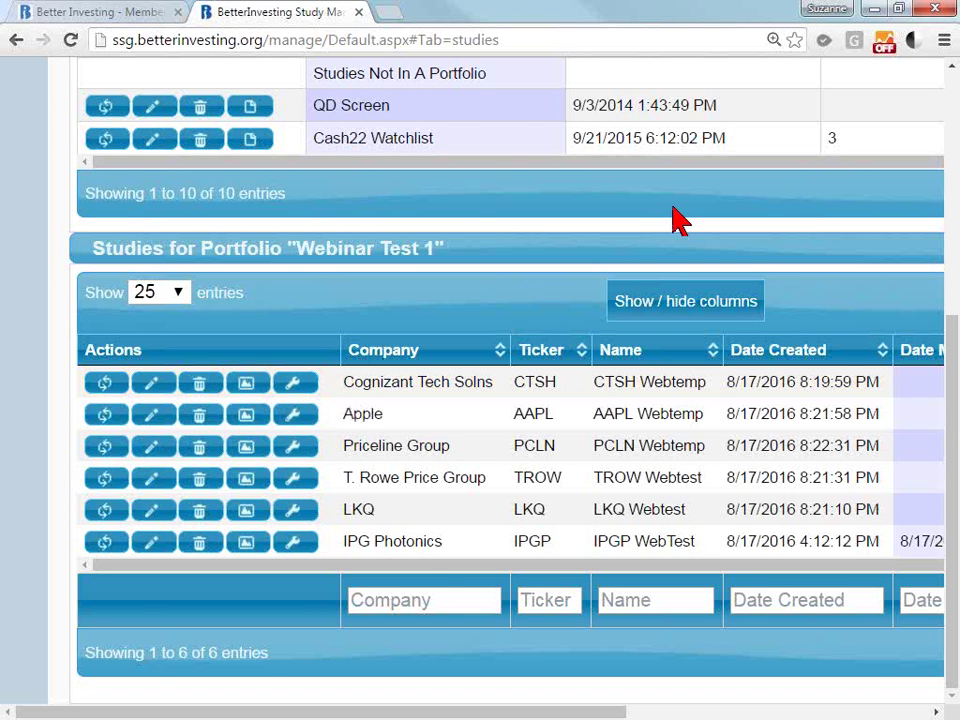
key(ctrl+minus)
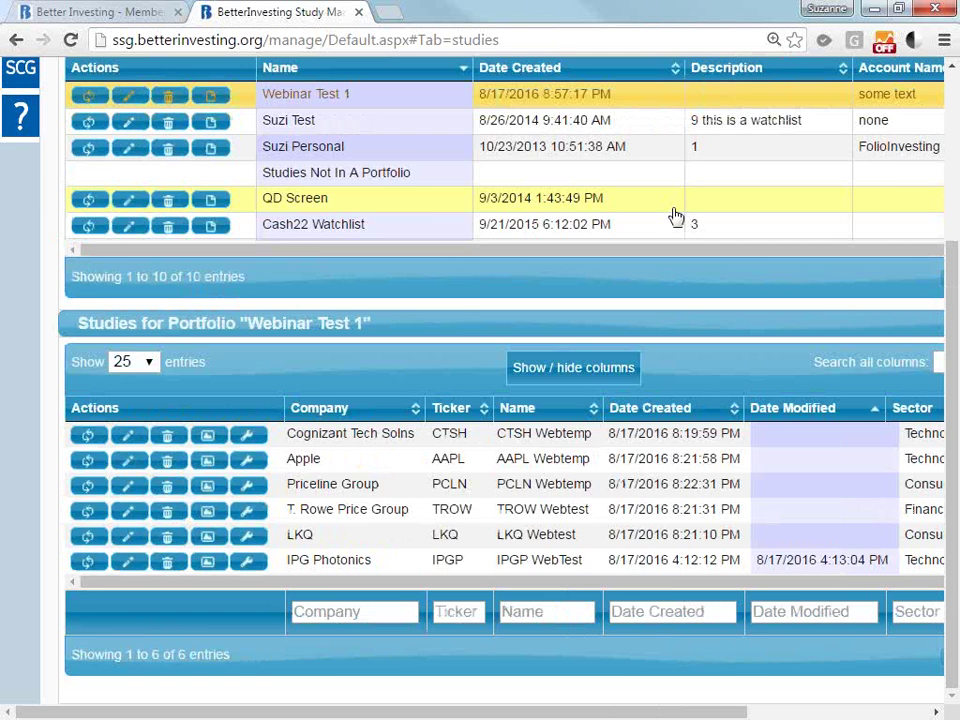
key(ctrl+minus)
key(ctrl+minus)
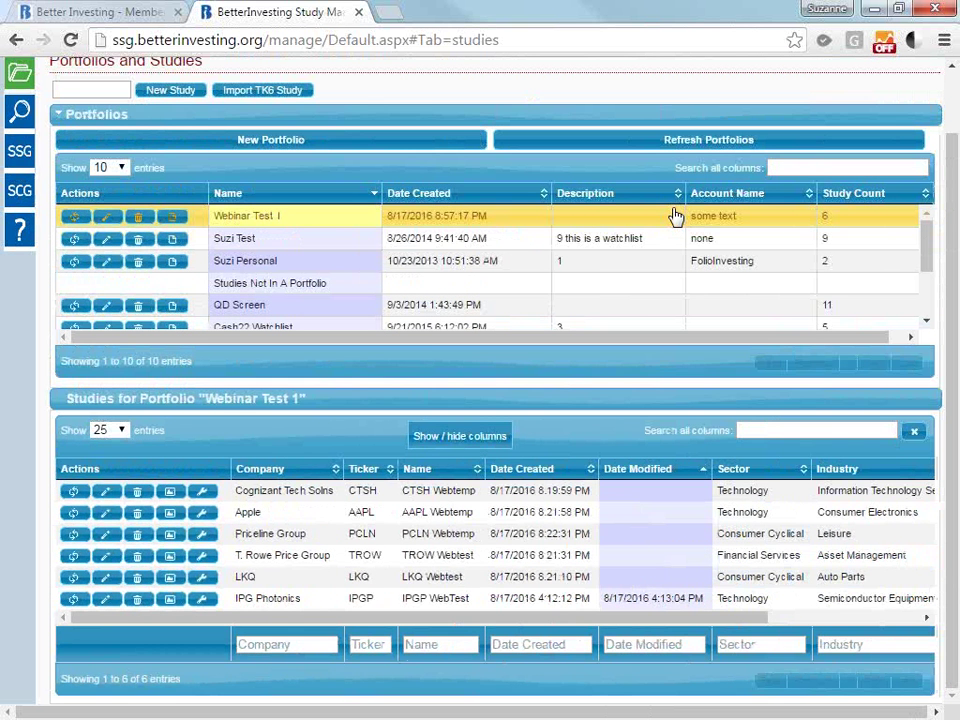
- Try to update the CTSH Webtemp study by overwriting its company data and price, after reviewing the other update options
click(75, 497)
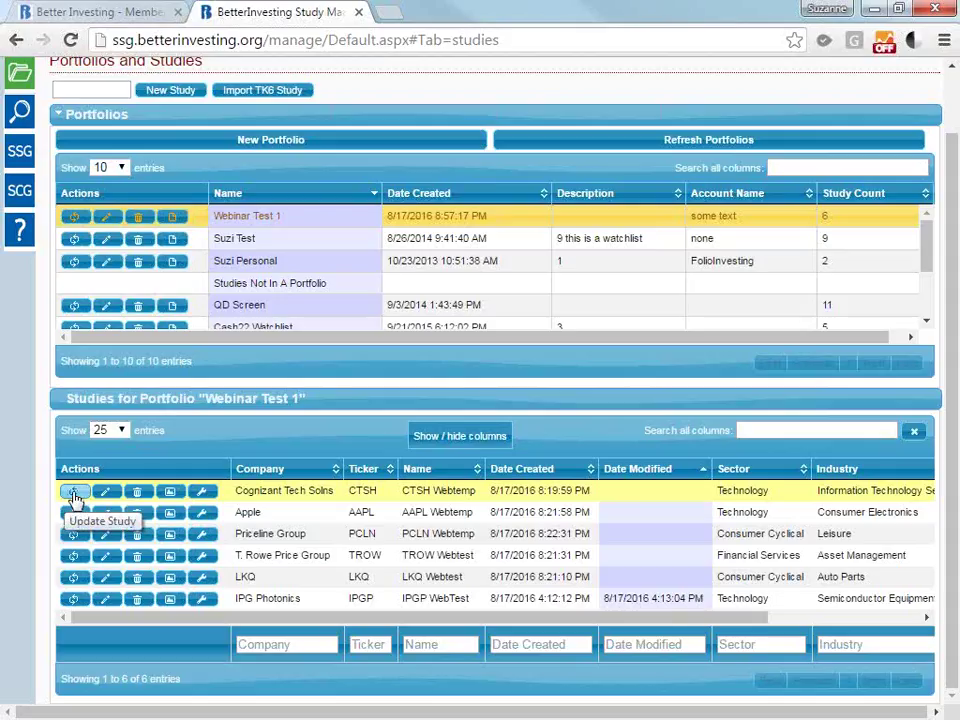
click(75, 494)
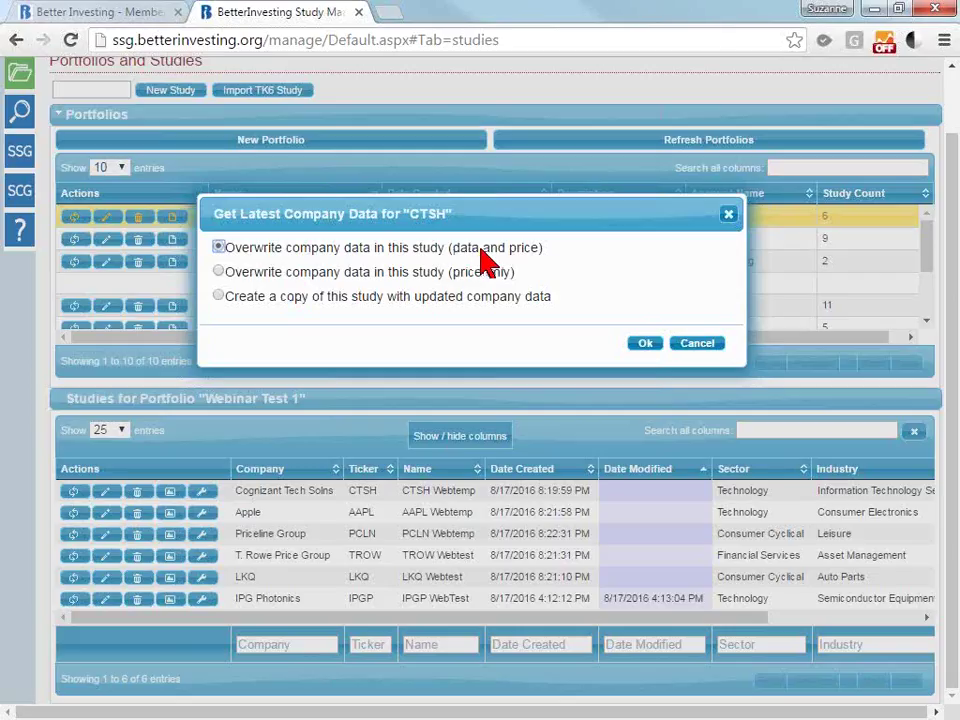
click(303, 275)
click(323, 300)
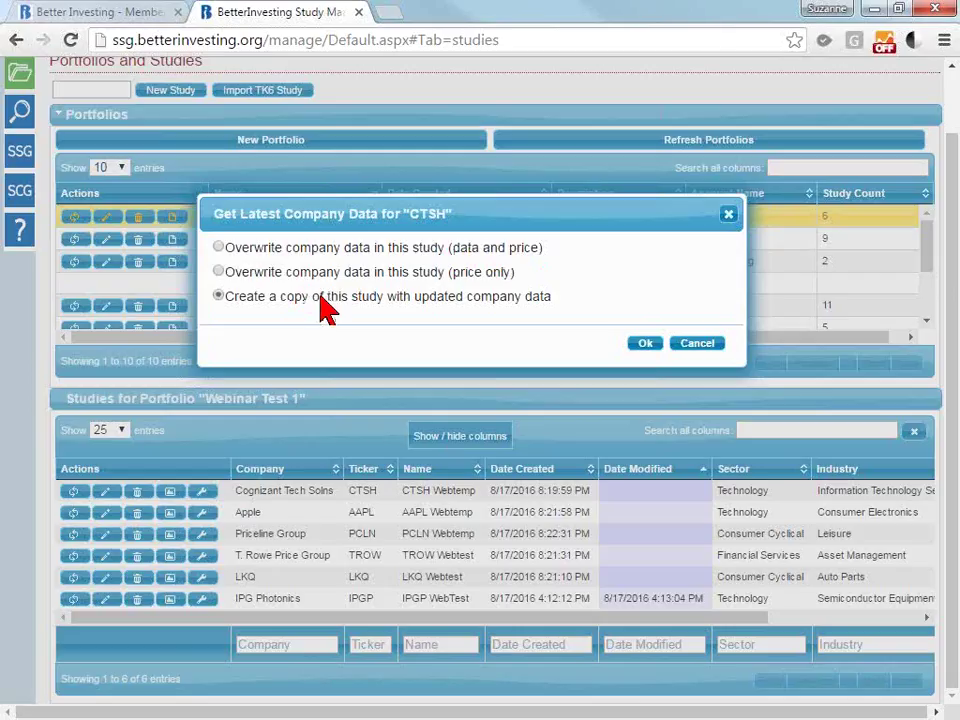
click(246, 251)
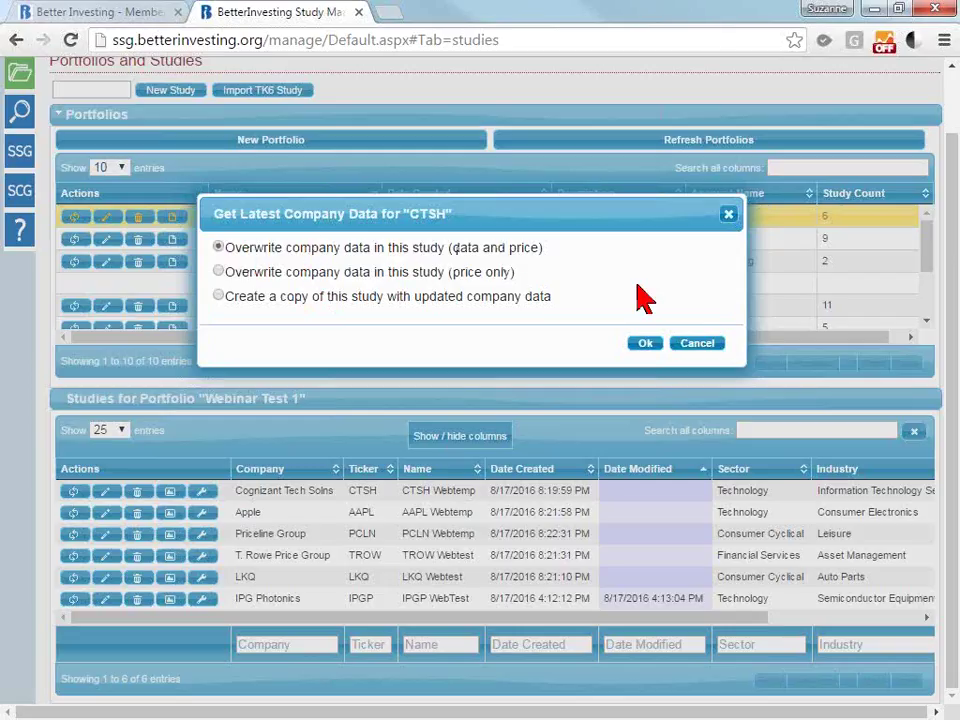
click(646, 345)
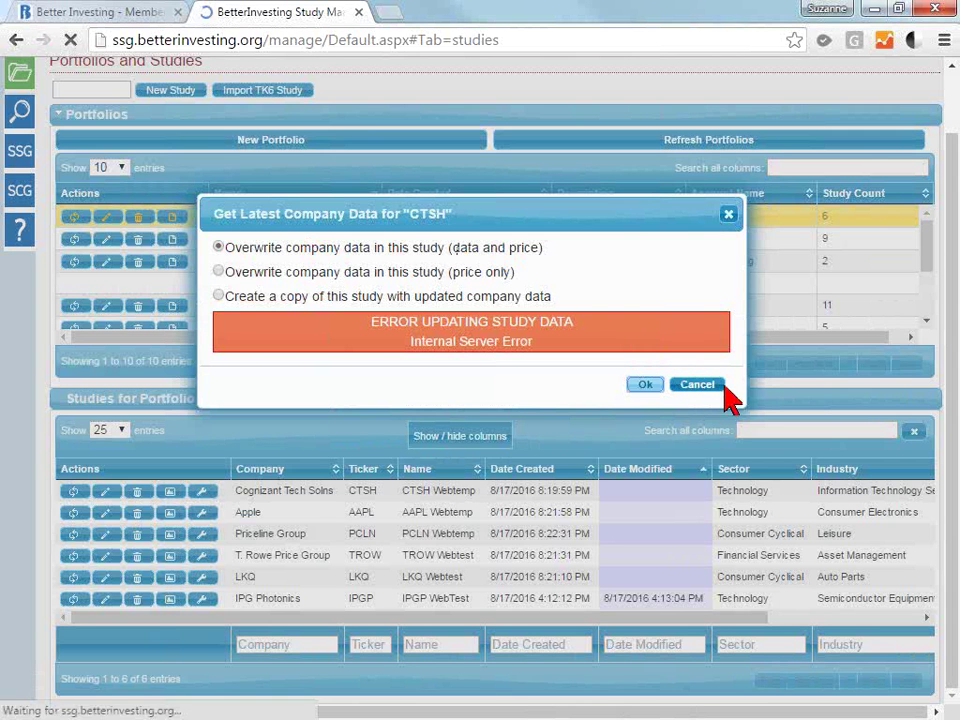
click(702, 386)
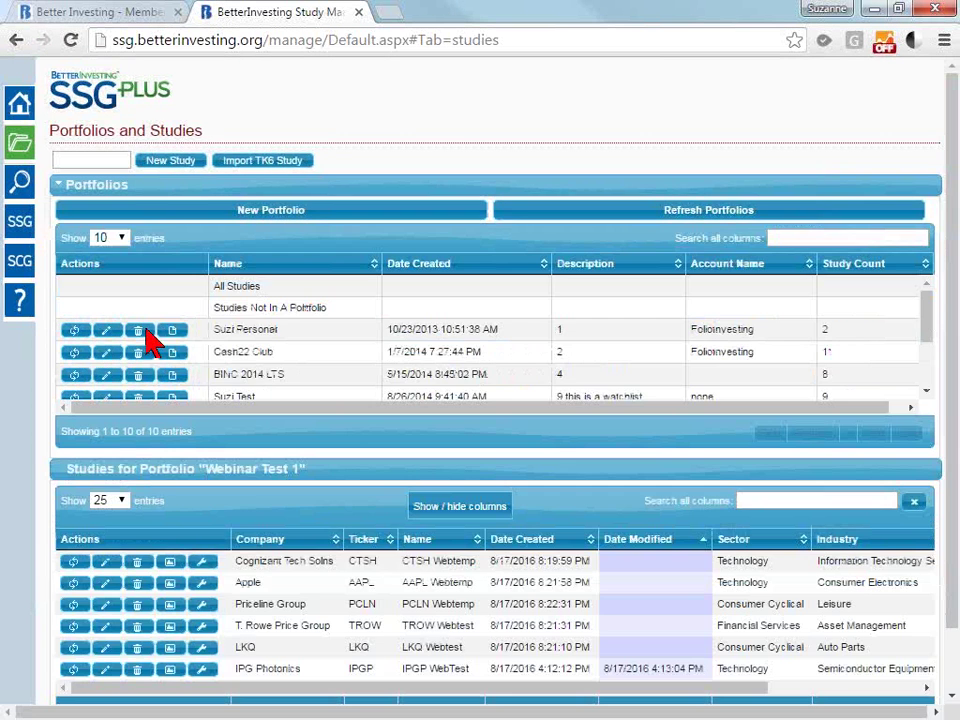
- Update the CTSH Webtemp study with the latest company information, overwriting both data and price
click(75, 565)
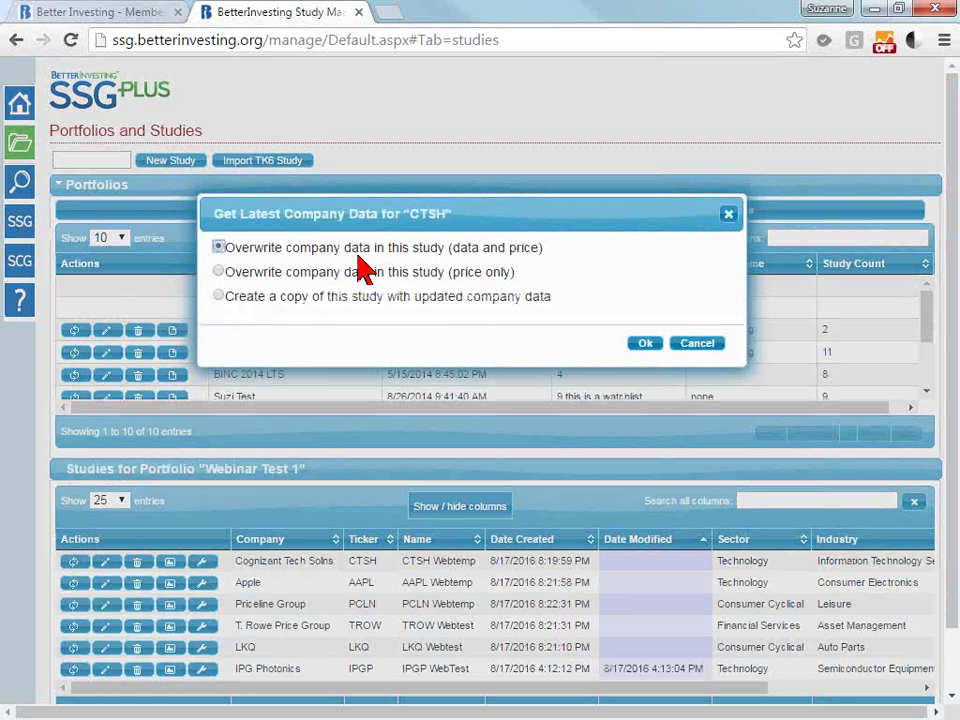
click(645, 343)
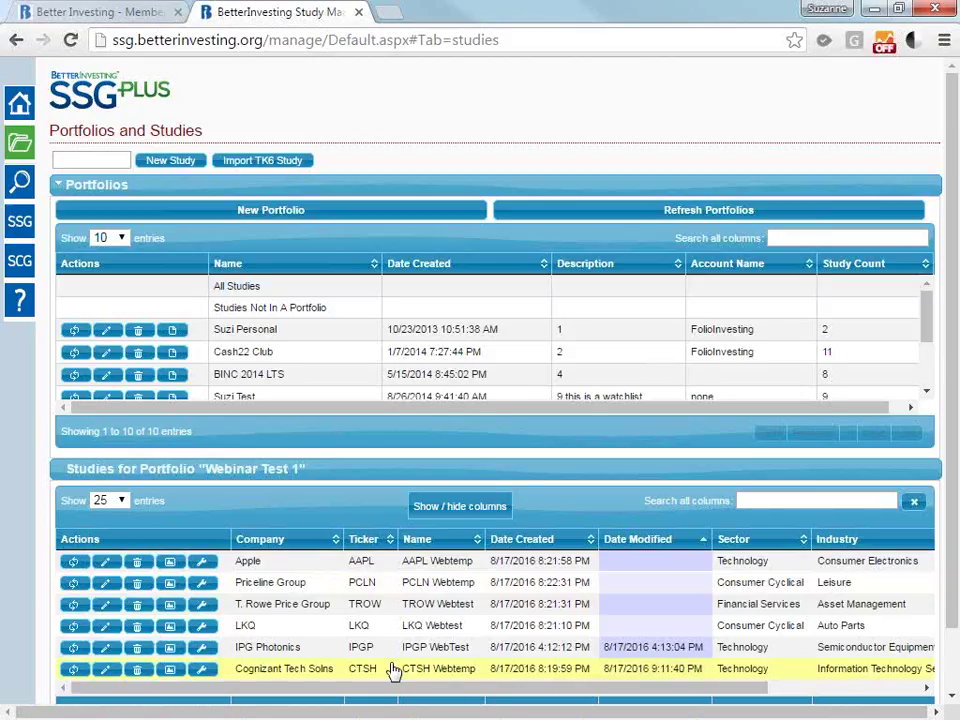
- Review the AAPL Webtemp study's editable name, comments and shares without saving any change
click(107, 563)
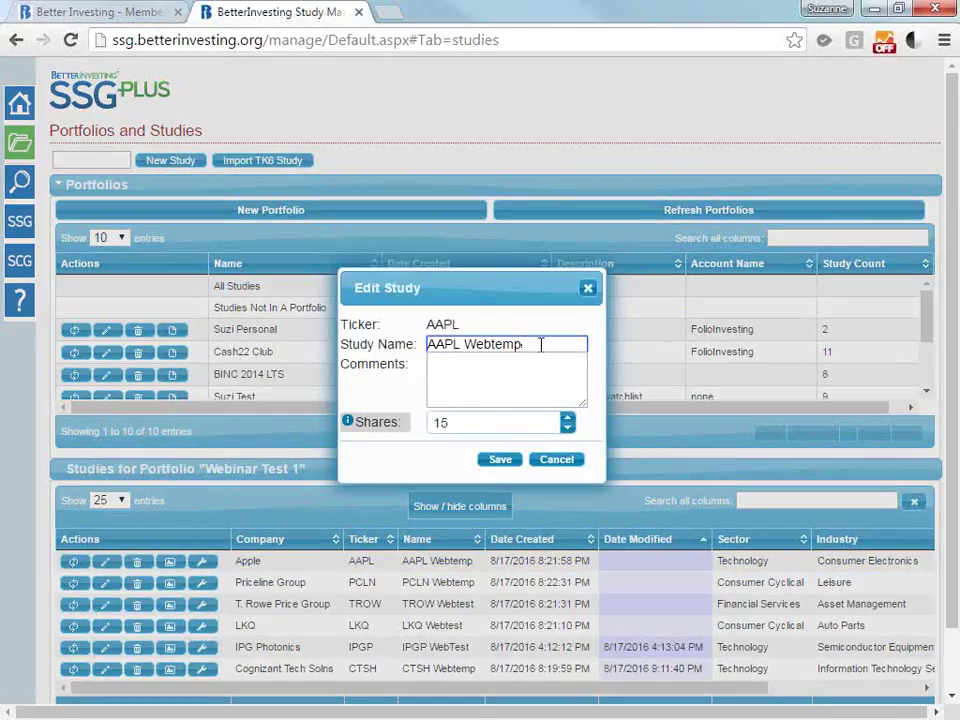
drag(543, 343, 428, 347)
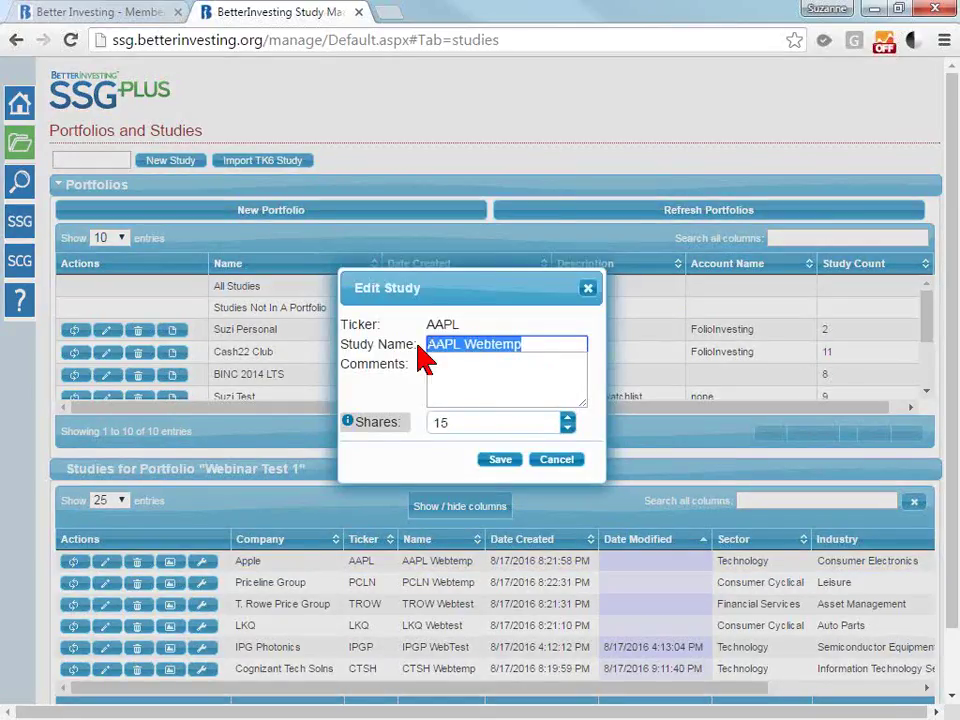
click(552, 461)
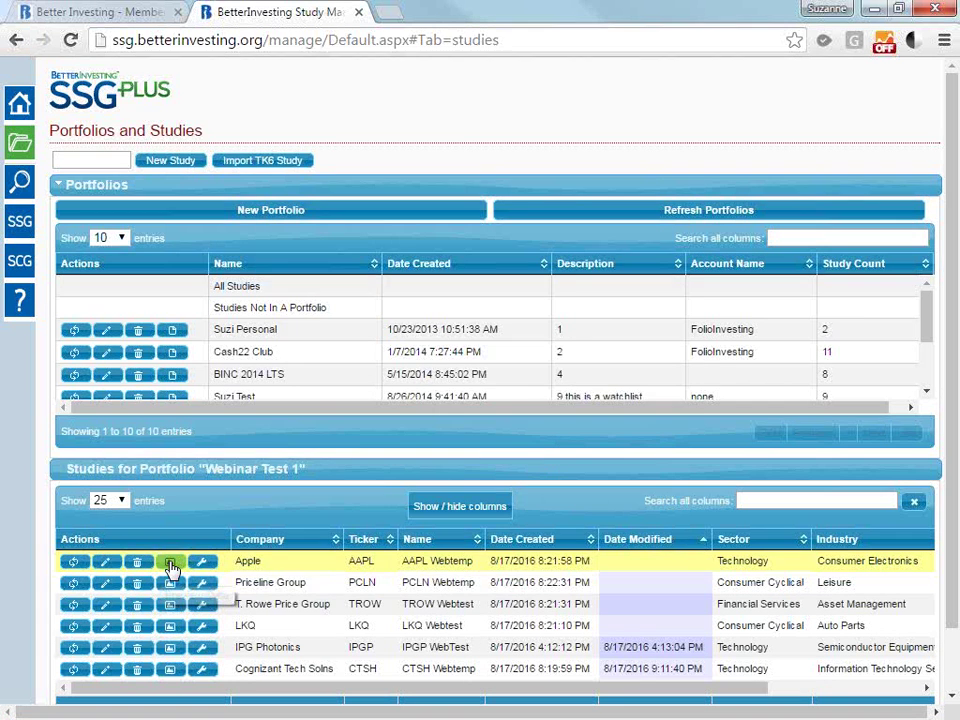
- View the AAPL historical price chart and the study's delete options, leaving the study in the portfolio
click(170, 566)
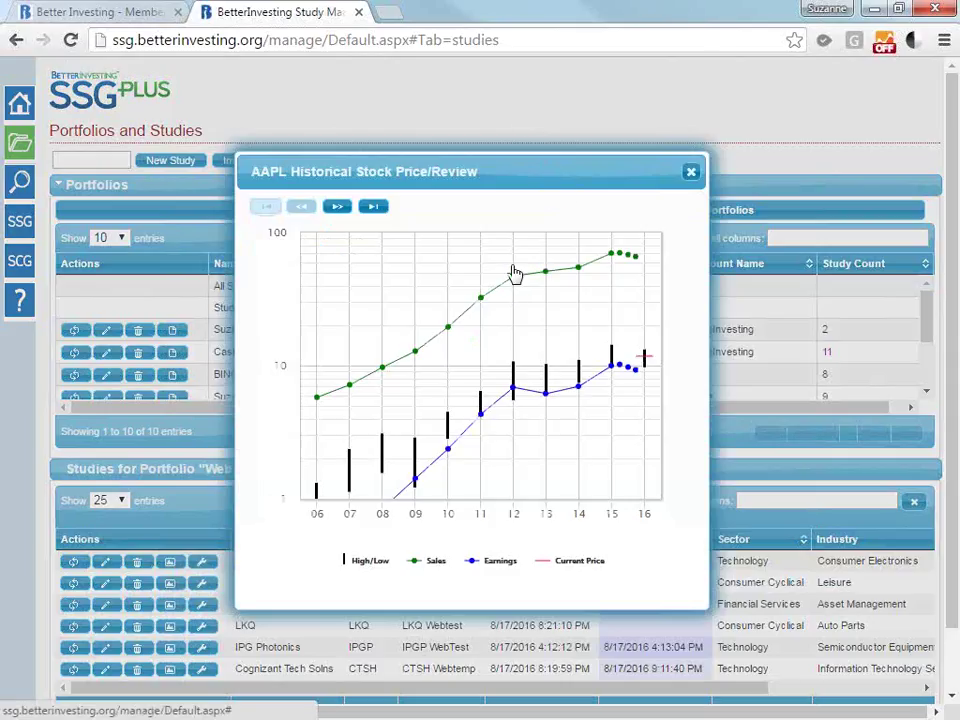
mouse_move(513, 281)
click(691, 176)
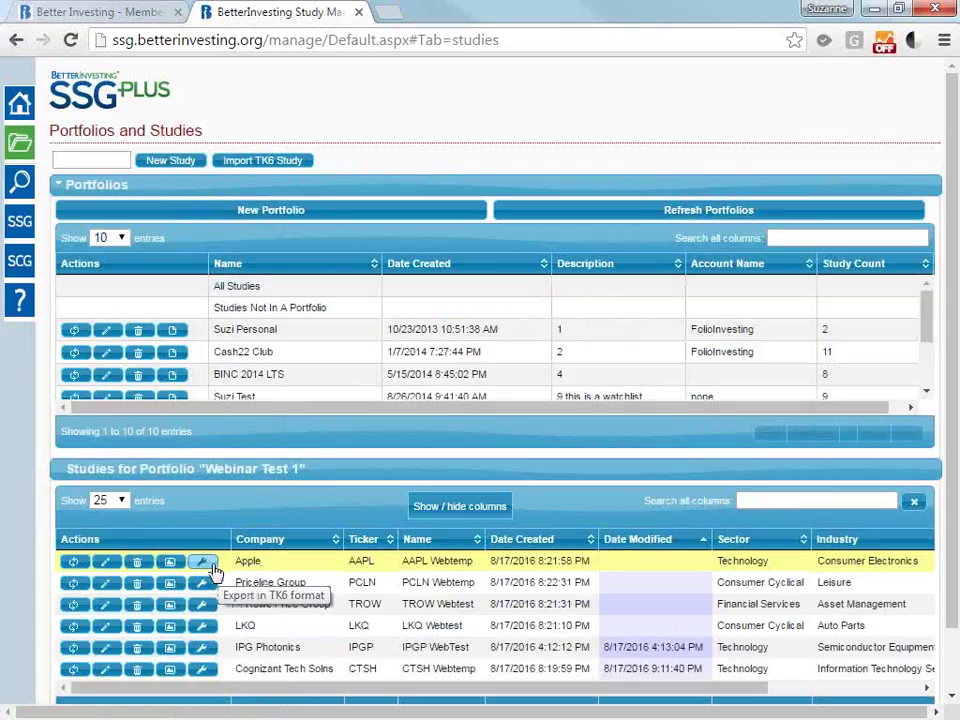
click(139, 562)
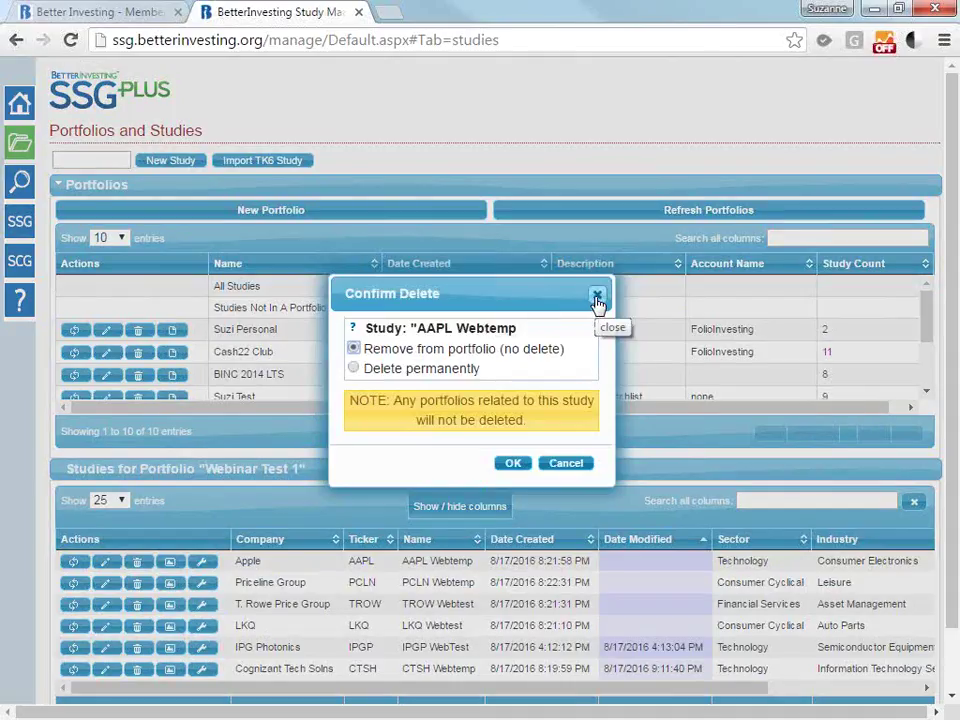
click(578, 464)
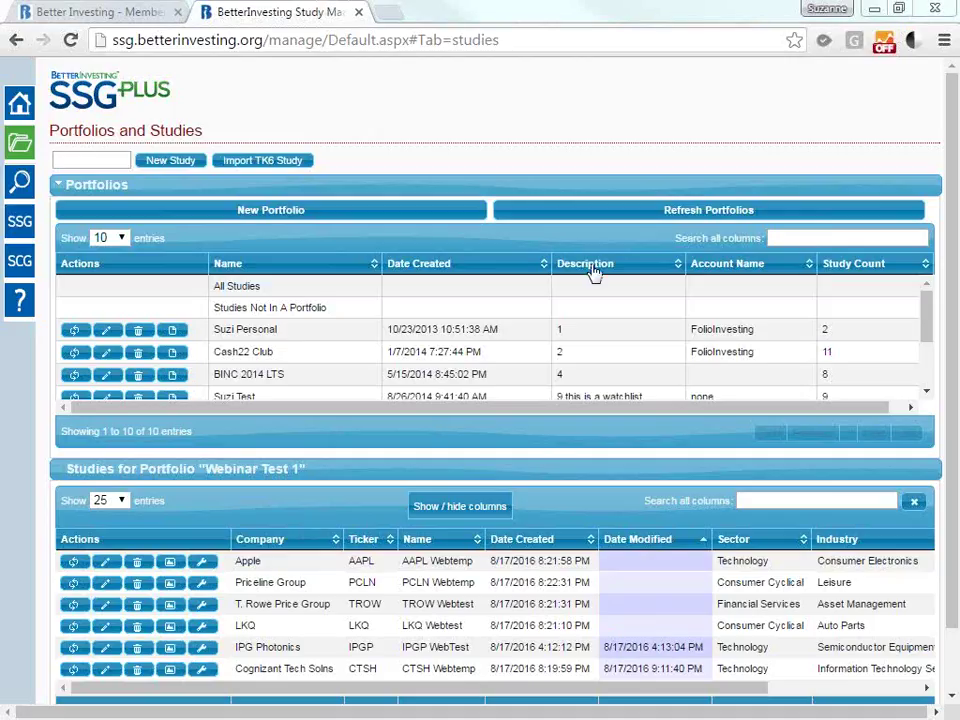
- Sort the portfolios by name in descending order and select Webinar Test 1
click(287, 266)
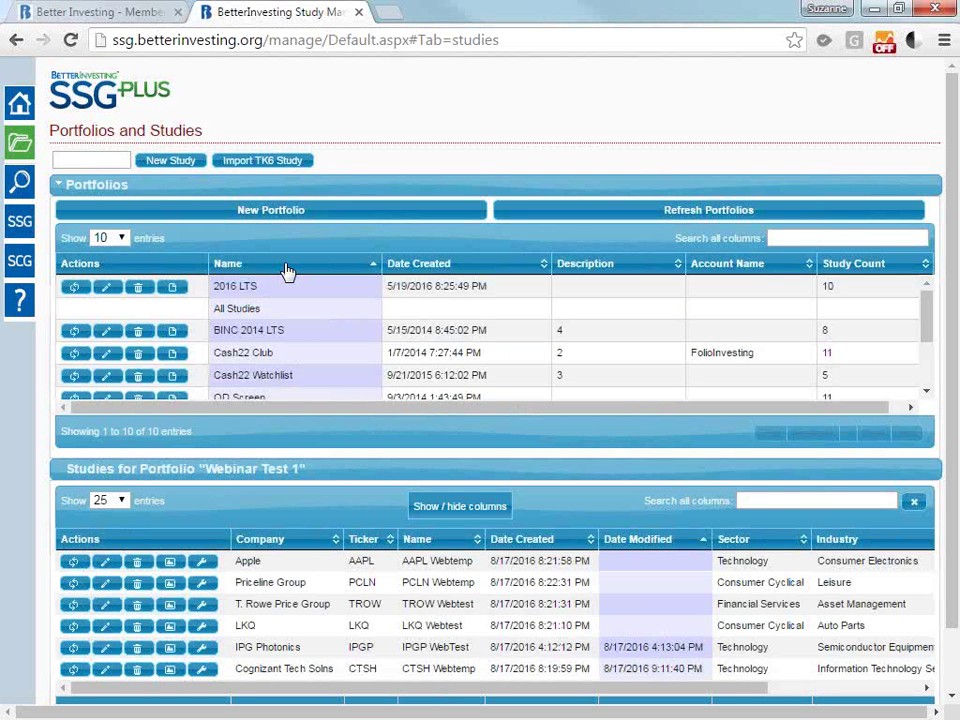
click(287, 266)
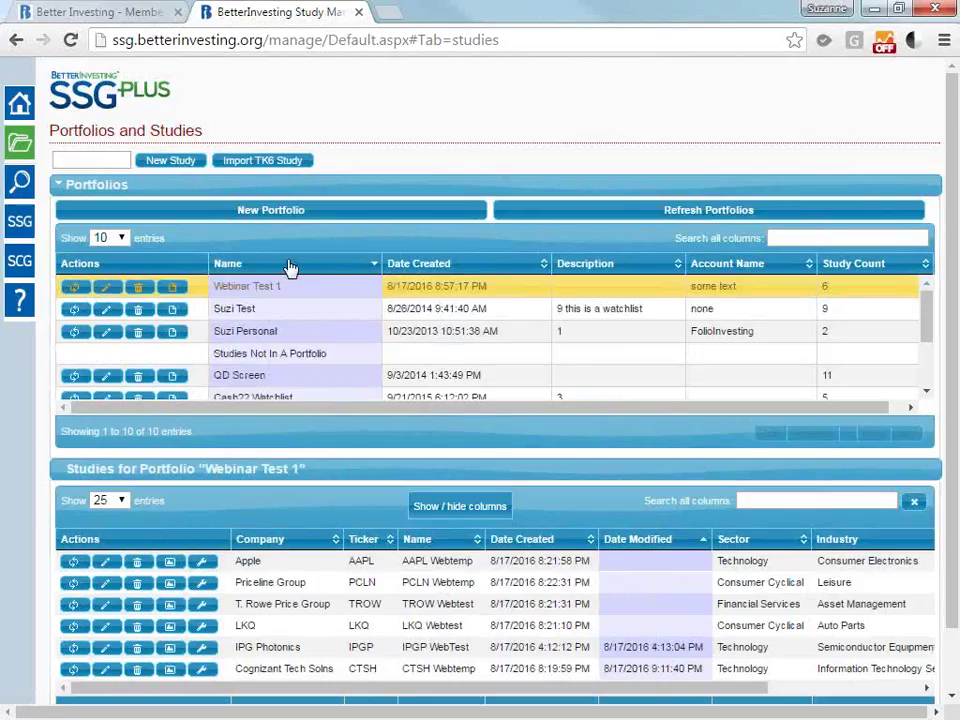
click(305, 290)
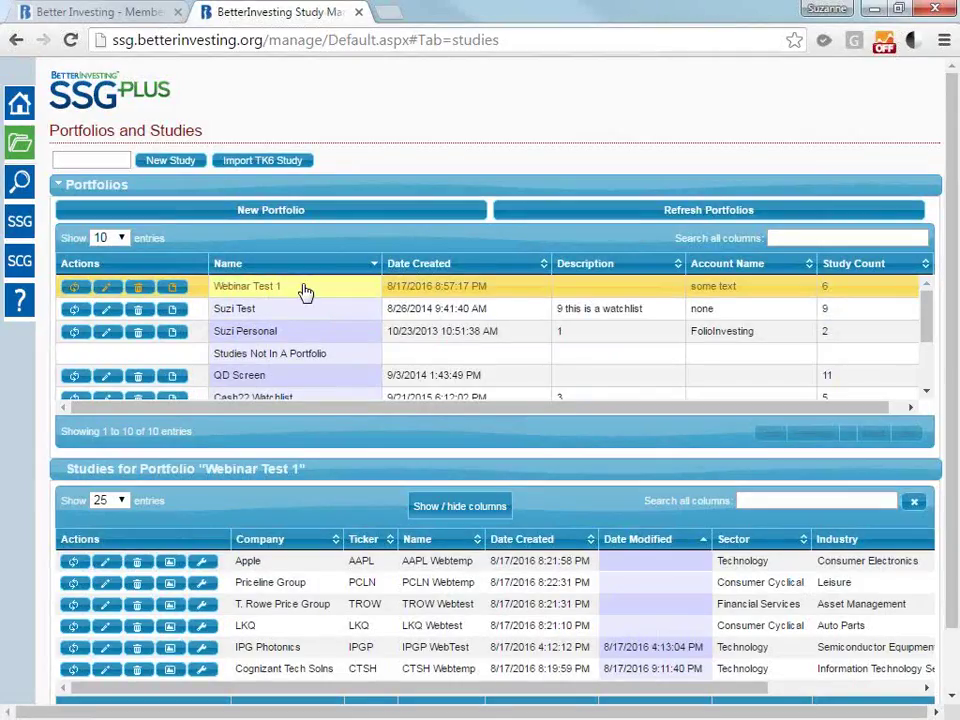
drag(340, 470, 210, 485)
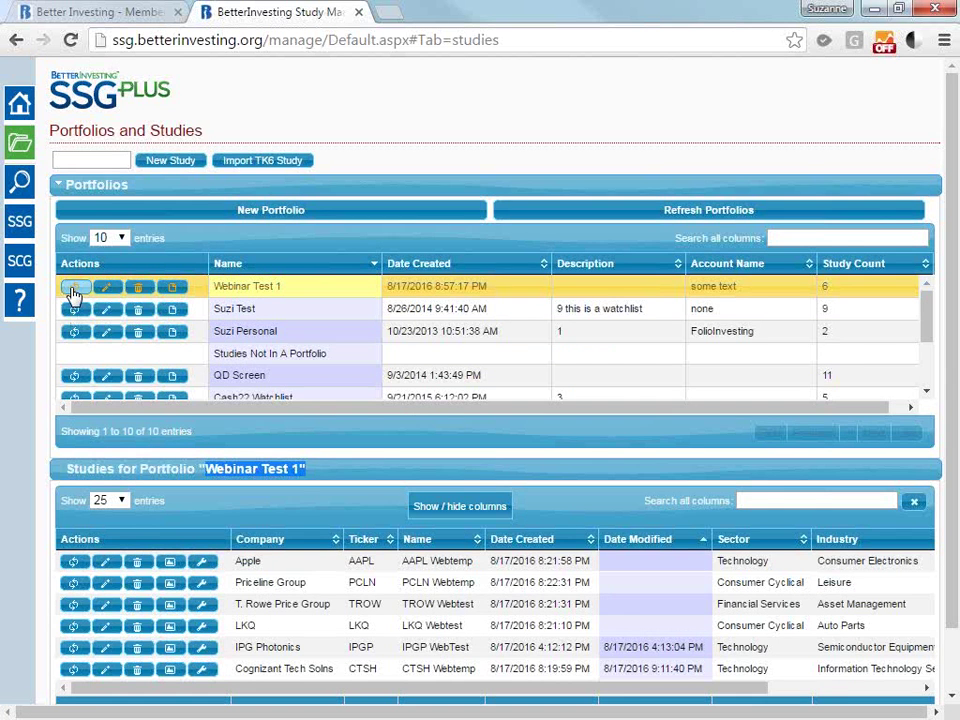
- Refresh all studies in the Webinar Test 1 portfolio with the "Update data and prices" option, running the update twice
key(ctrl+plus)
key(ctrl+plus)
key(ctrl+plus)
key(ctrl+plus)
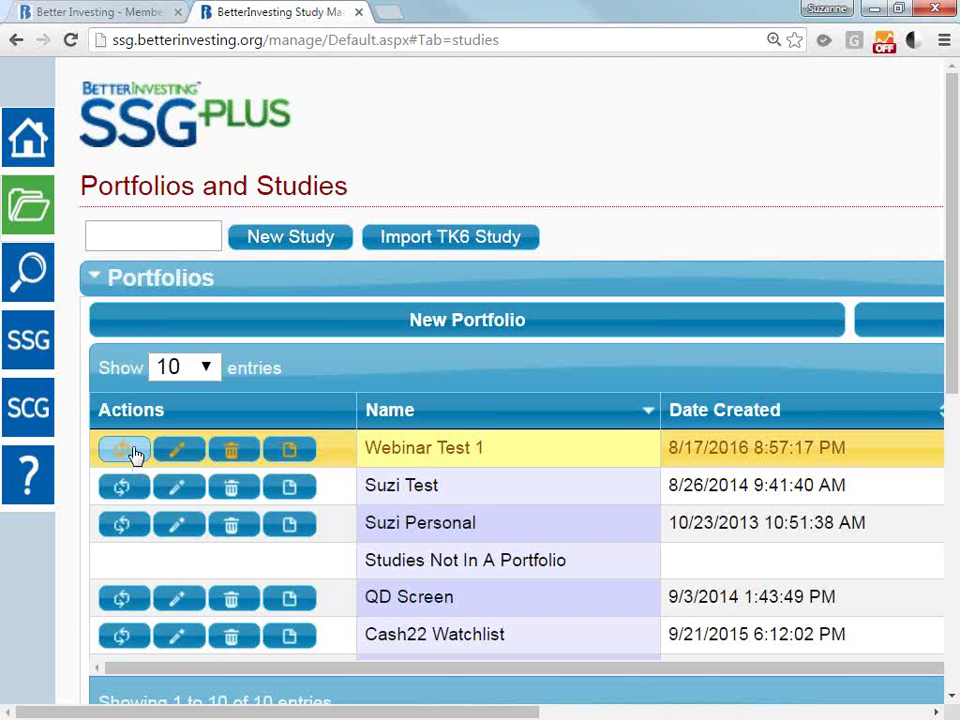
key(ctrl+0)
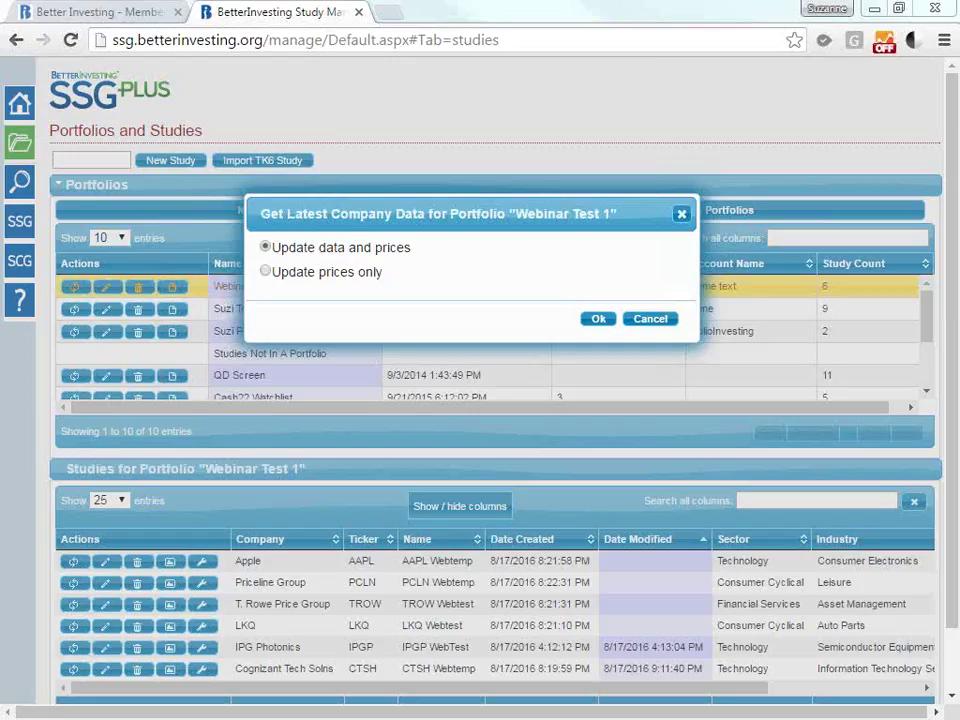
click(350, 285)
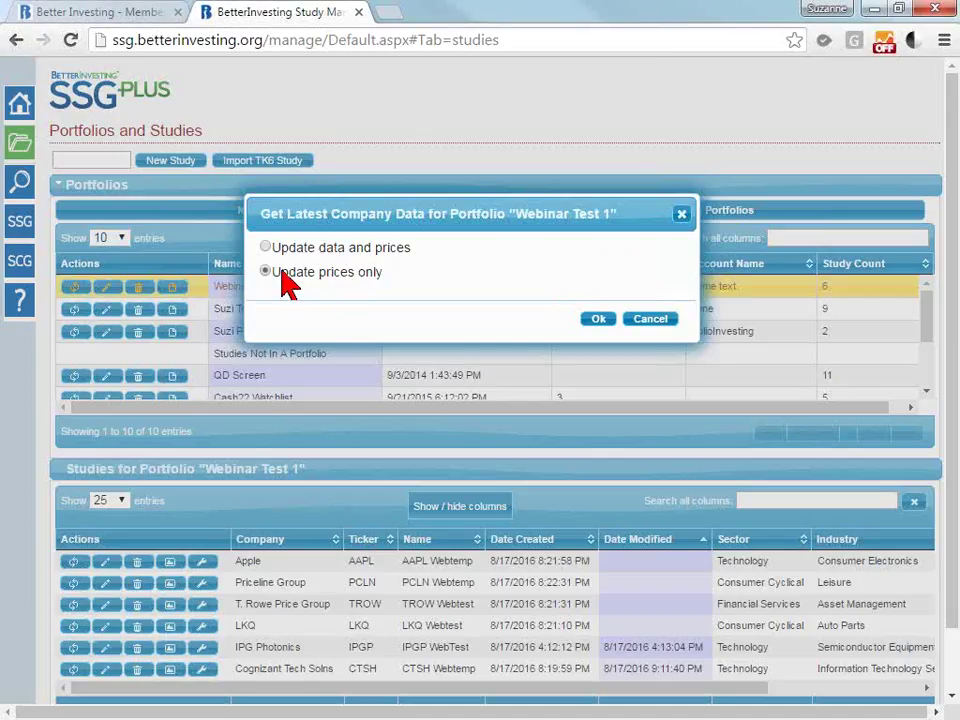
click(345, 251)
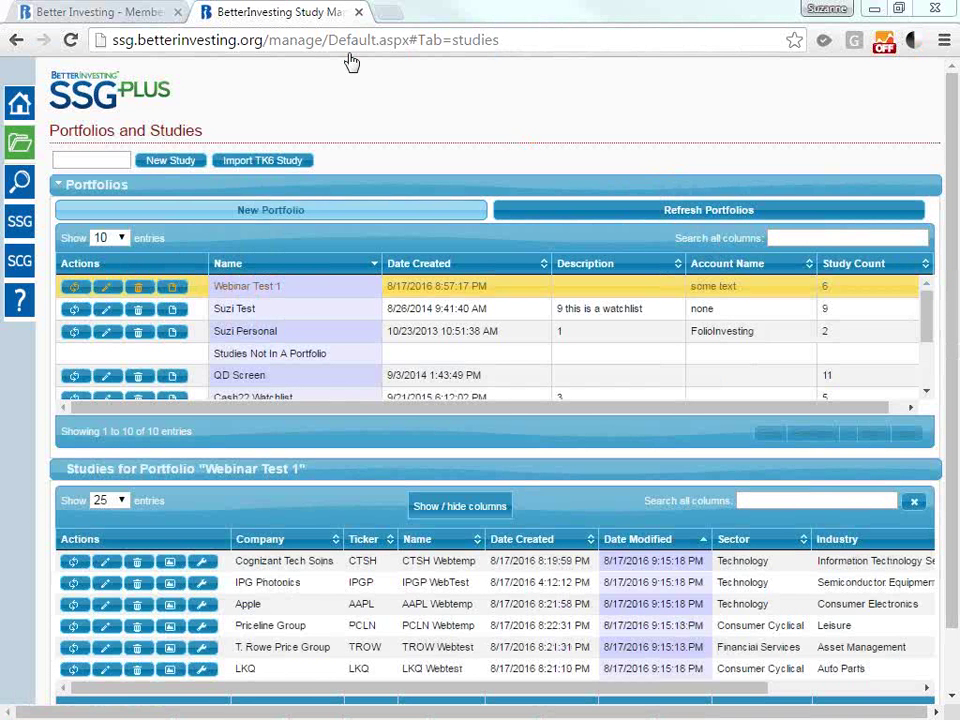
click(75, 290)
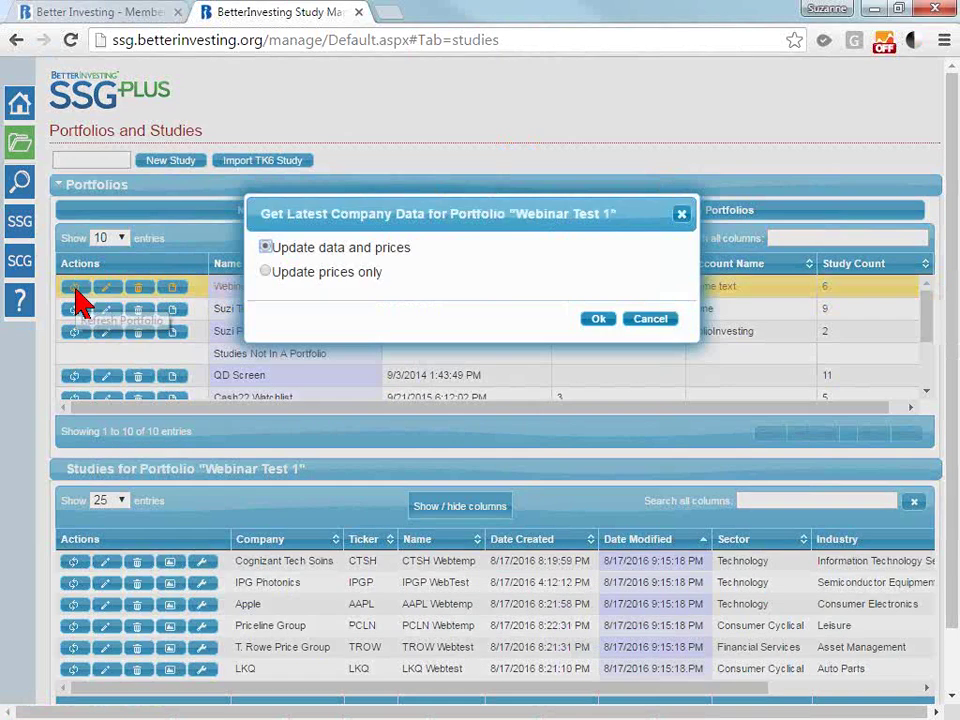
click(593, 320)
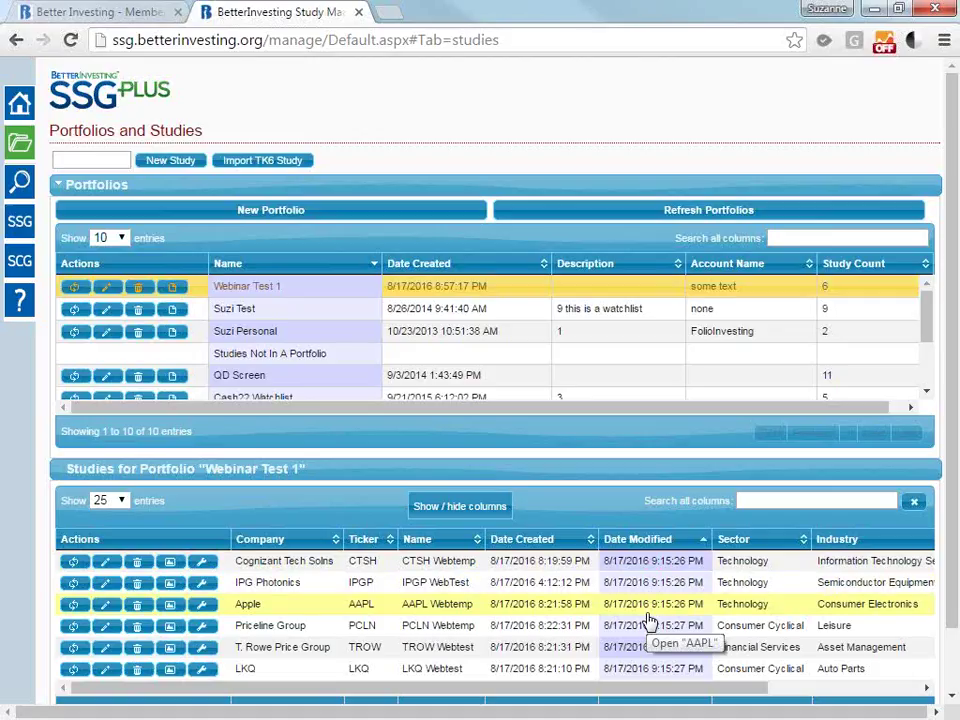
- Open the CTSH Webtemp study and examine its annual data and company basic data
click(319, 565)
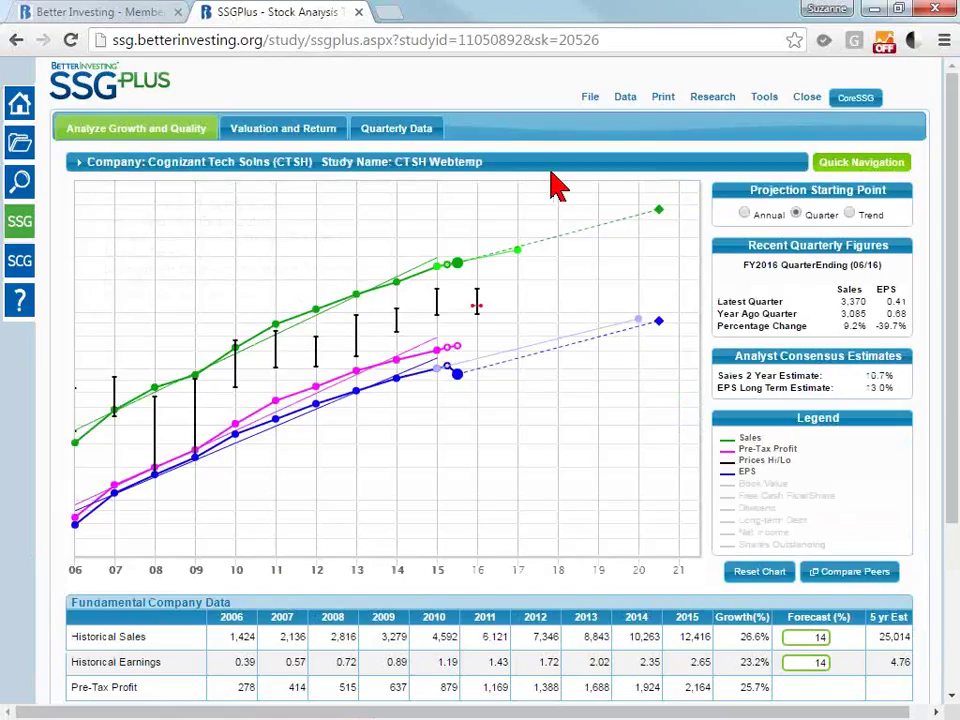
mouse_move(551, 168)
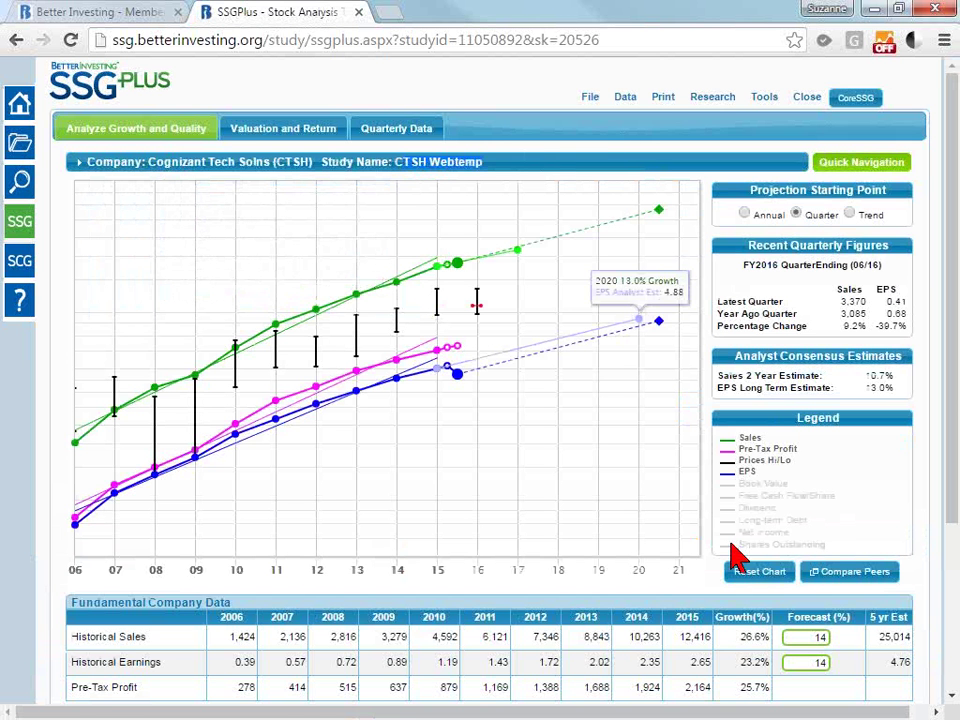
click(625, 97)
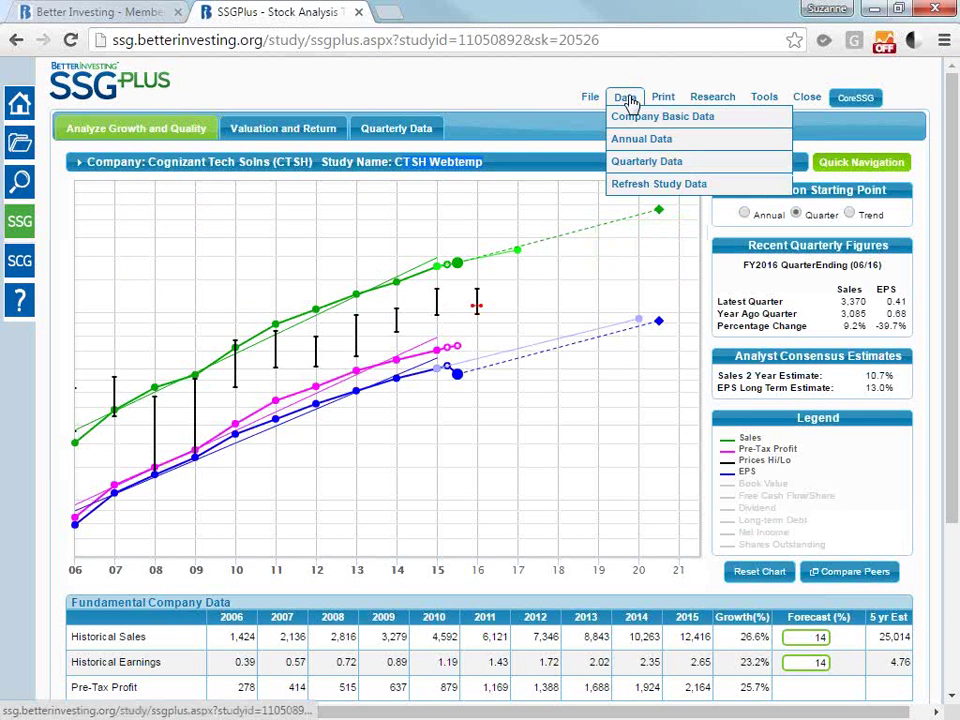
click(643, 142)
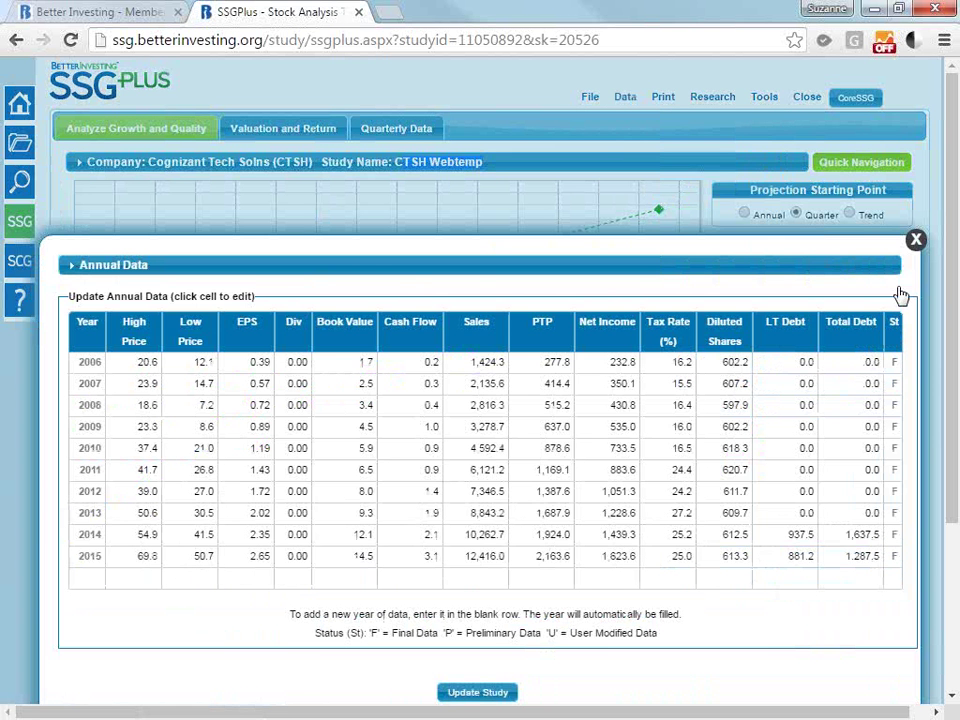
click(917, 244)
click(625, 97)
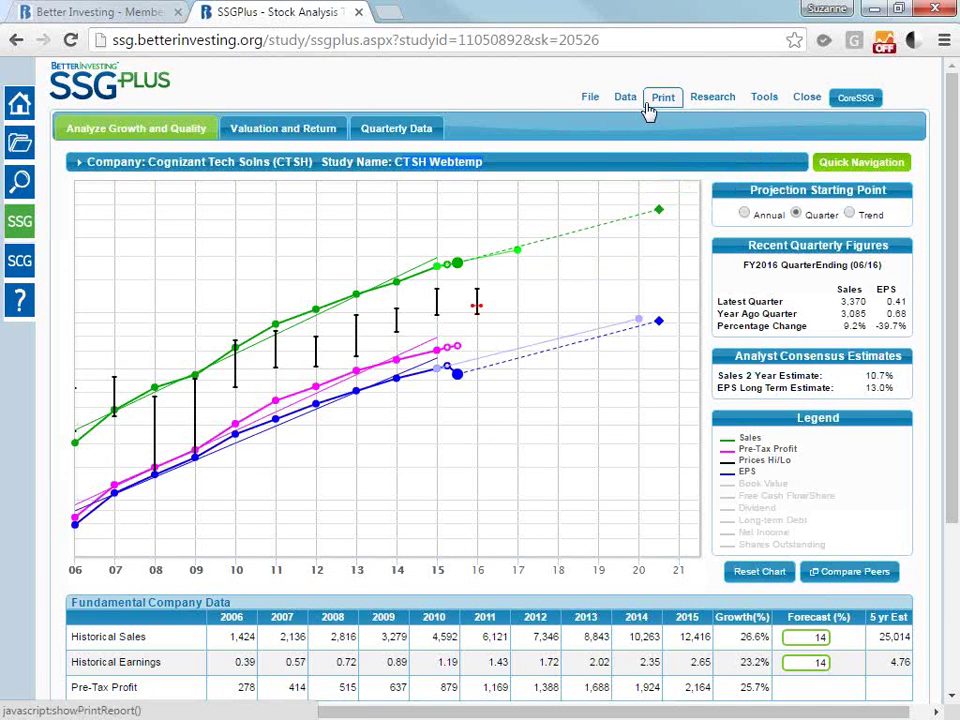
click(638, 118)
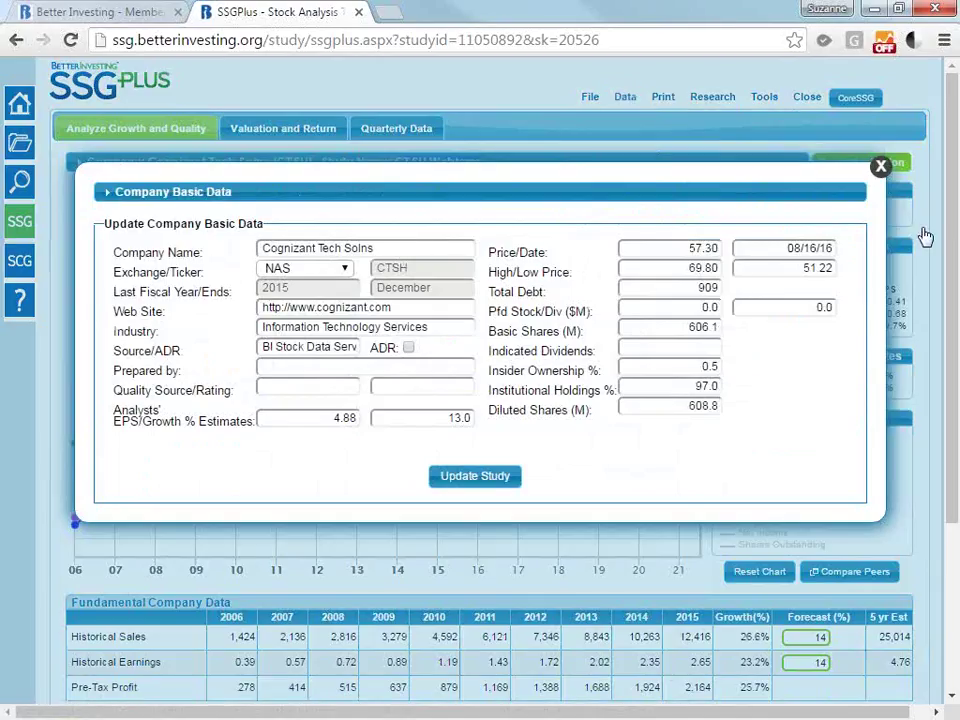
click(881, 167)
click(622, 99)
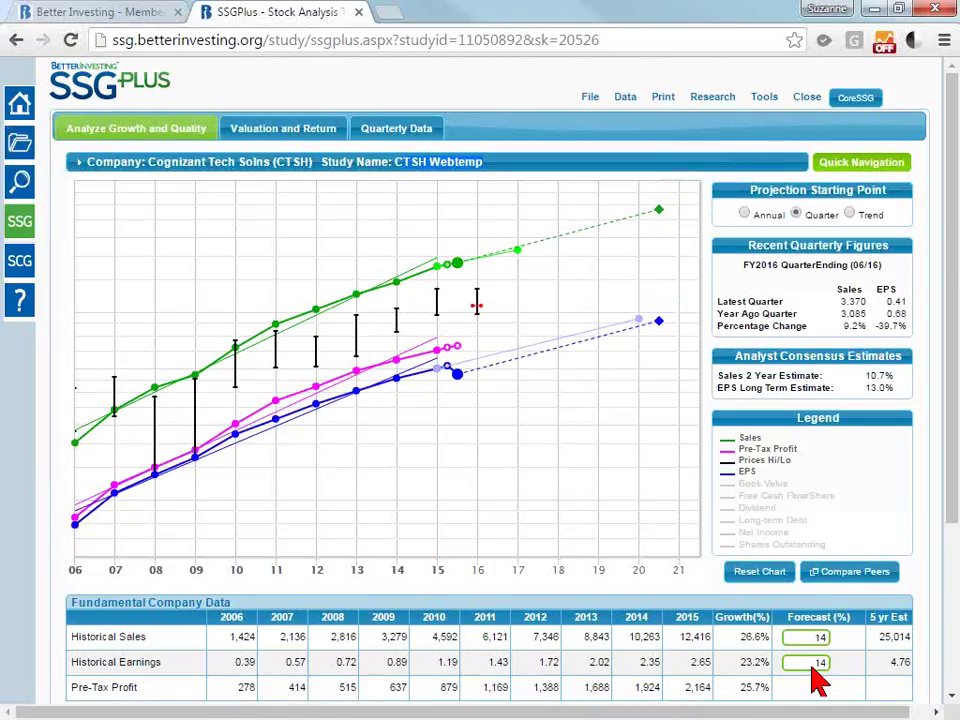
- Return to Portfolios and Studies and show All Studies with the portfolio list collapsed
click(20, 148)
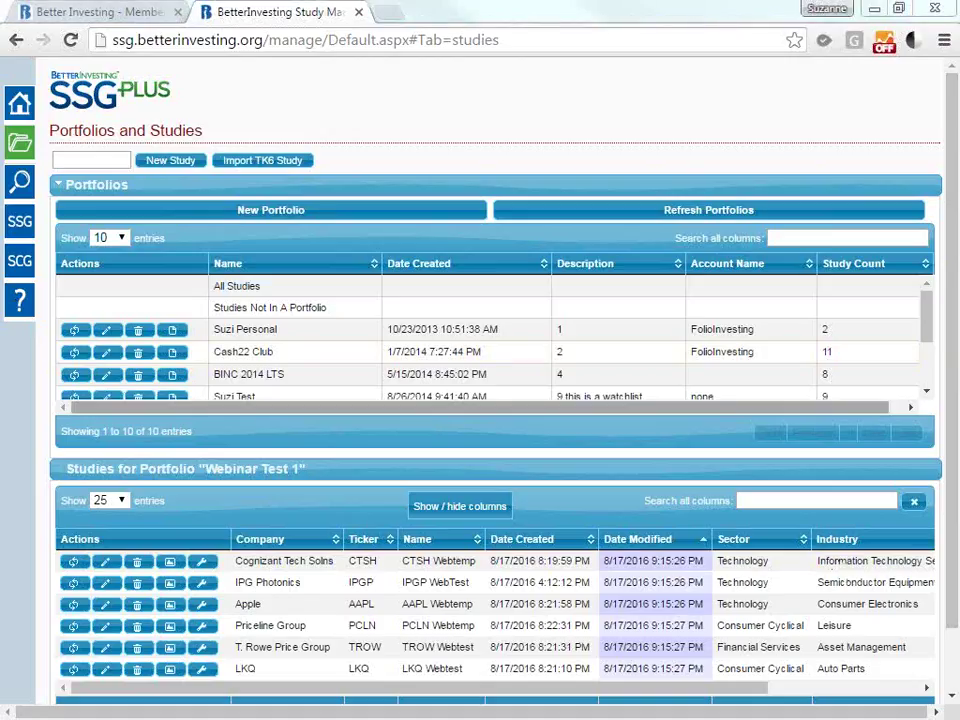
click(276, 287)
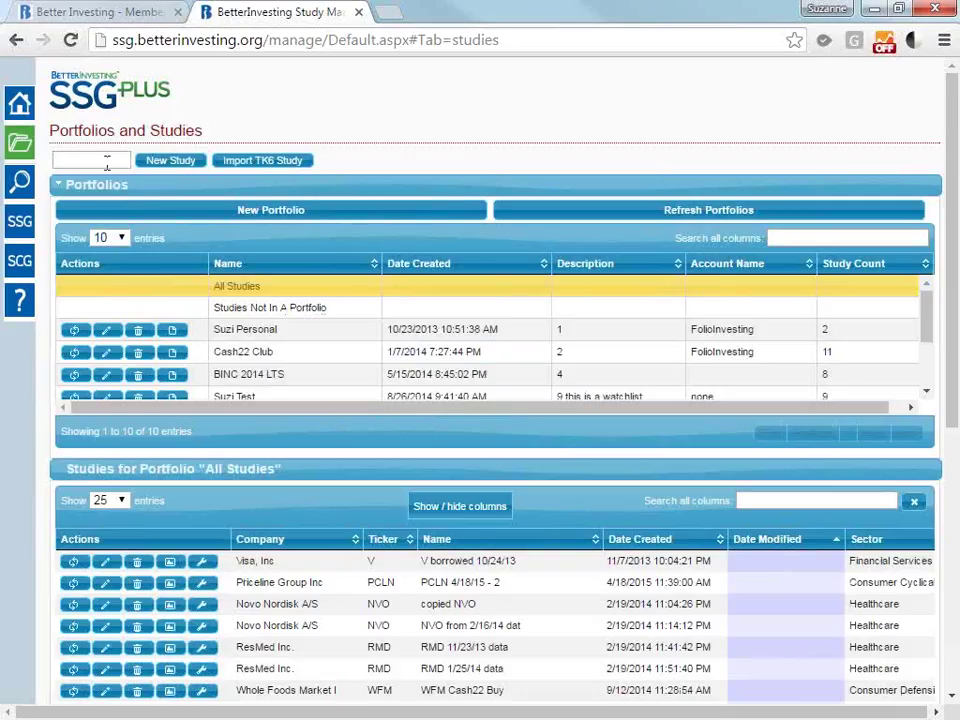
click(300, 291)
click(57, 190)
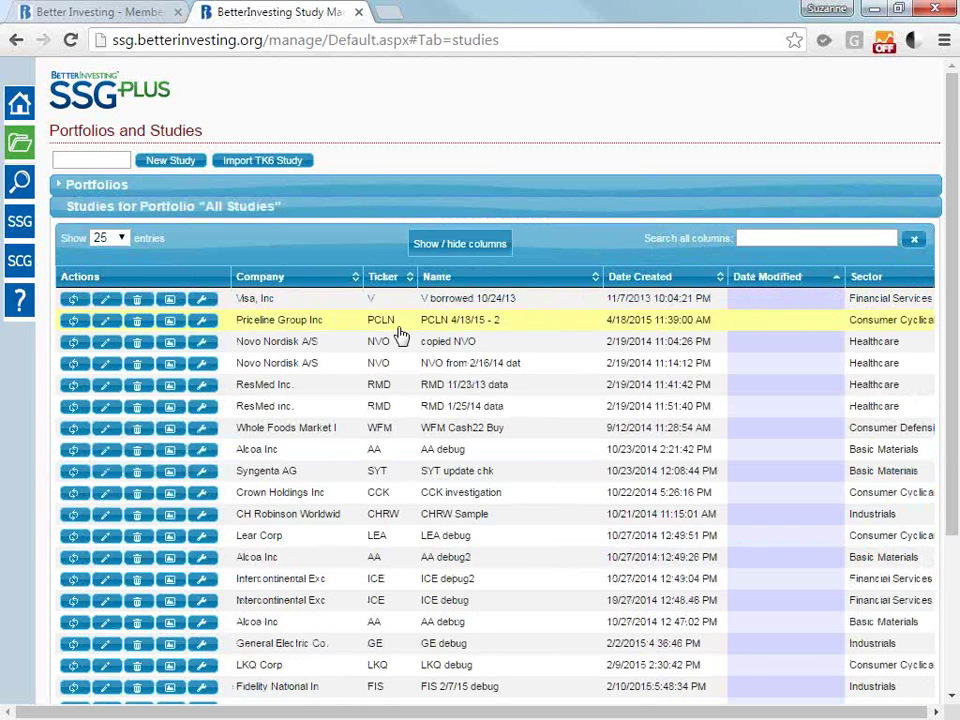
- Filter the studies by ticker ctsh and enter CTSH as the ticker for a new study without creating it
click(106, 157)
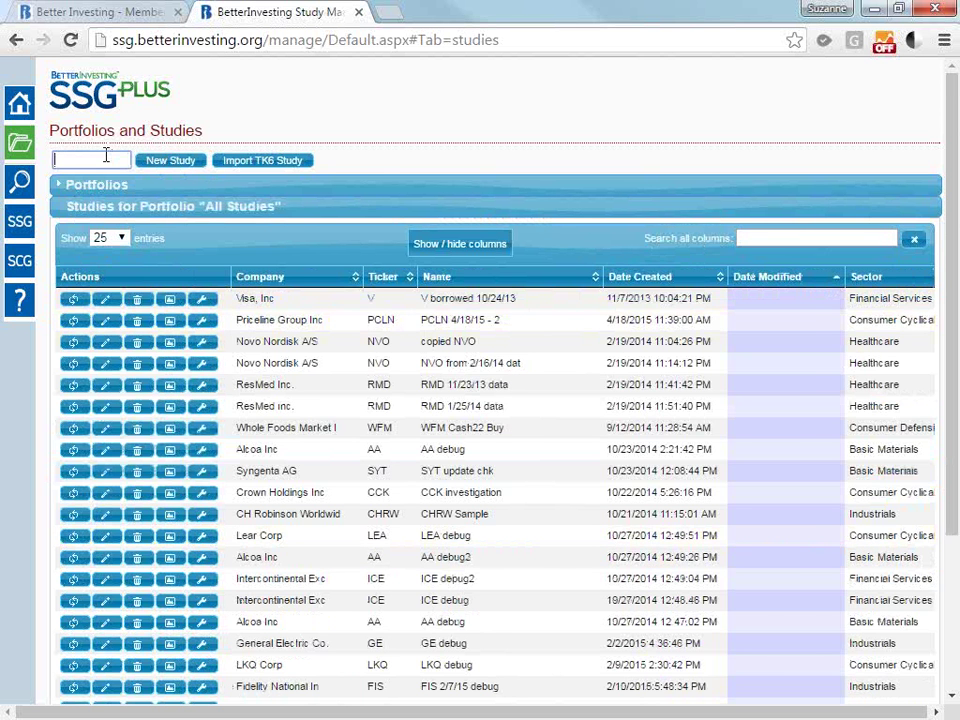
text(CTSH)
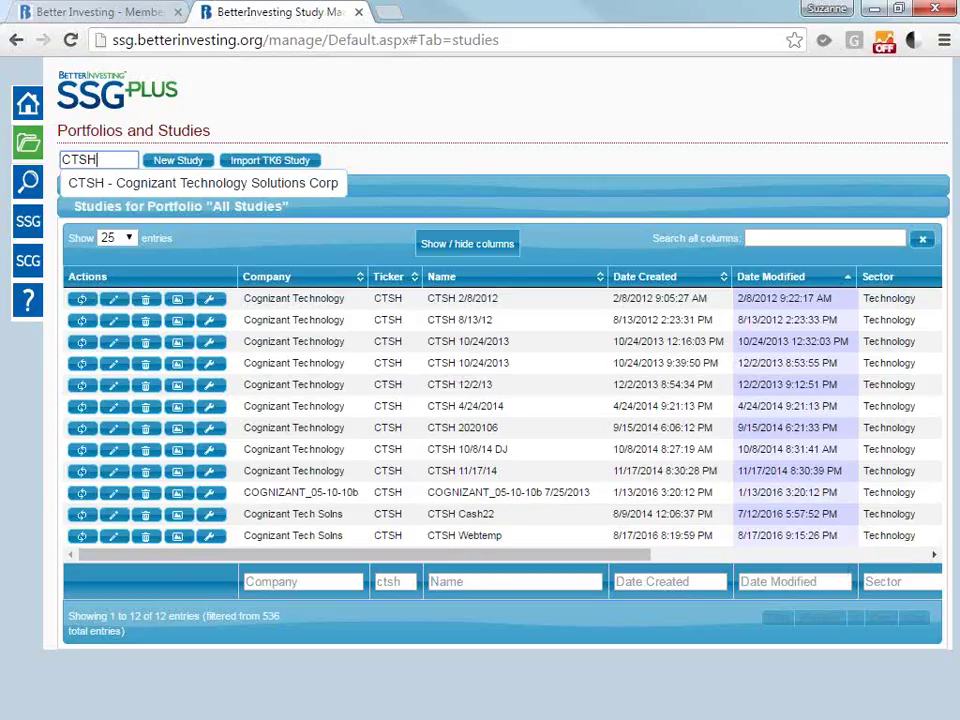
key(Escape)
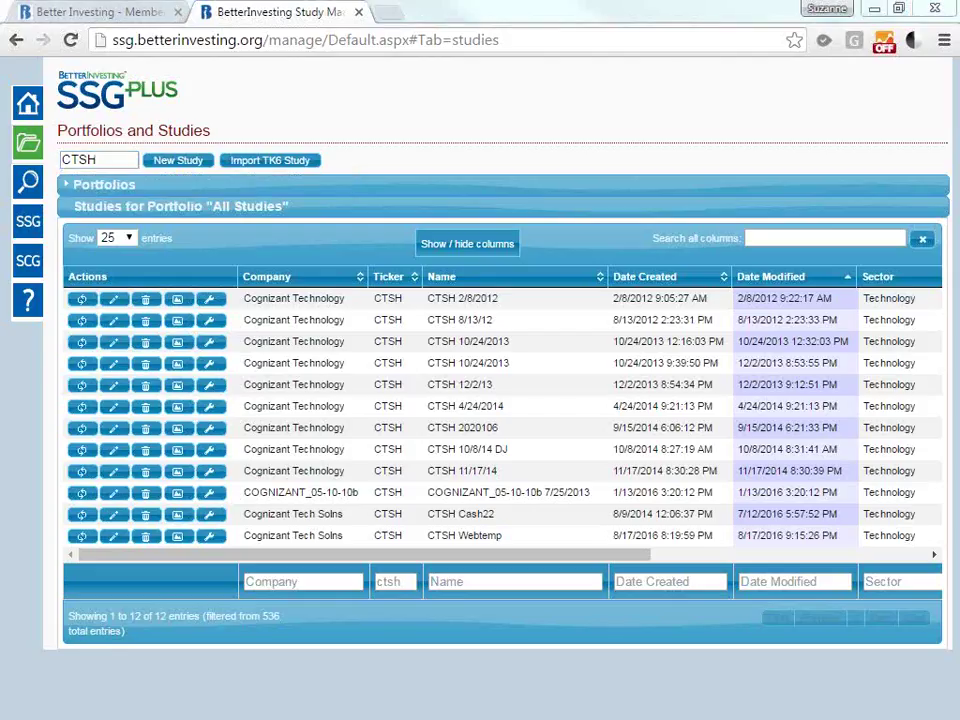
- Sort the expanded portfolio list by name in descending order and open the Webinar Test 1 report, keeping it open while returning to the study manager
click(72, 190)
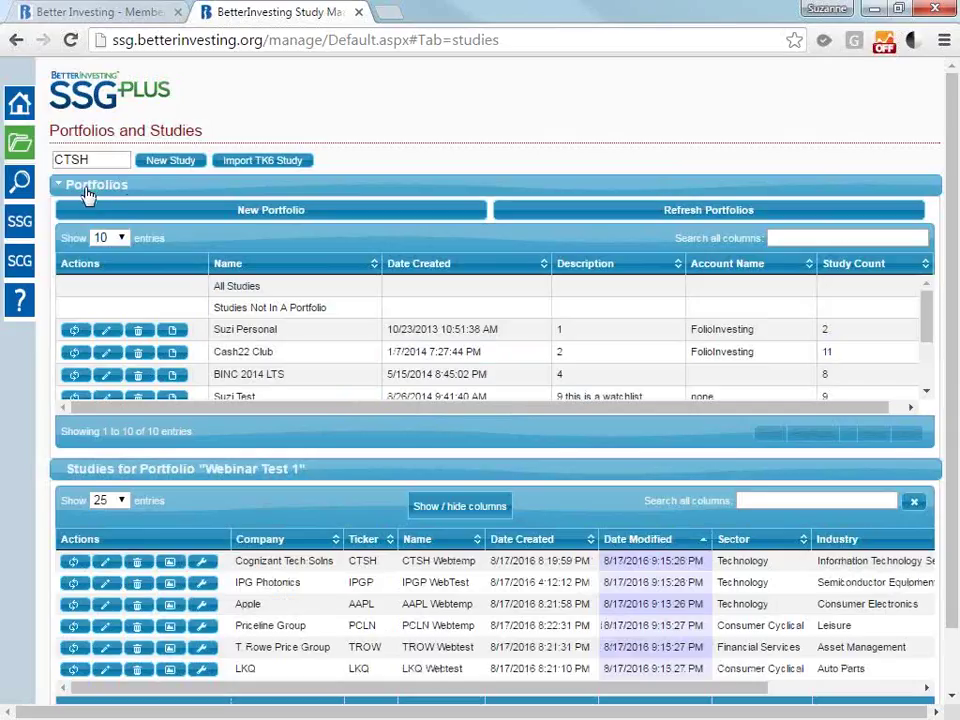
click(255, 268)
click(255, 268)
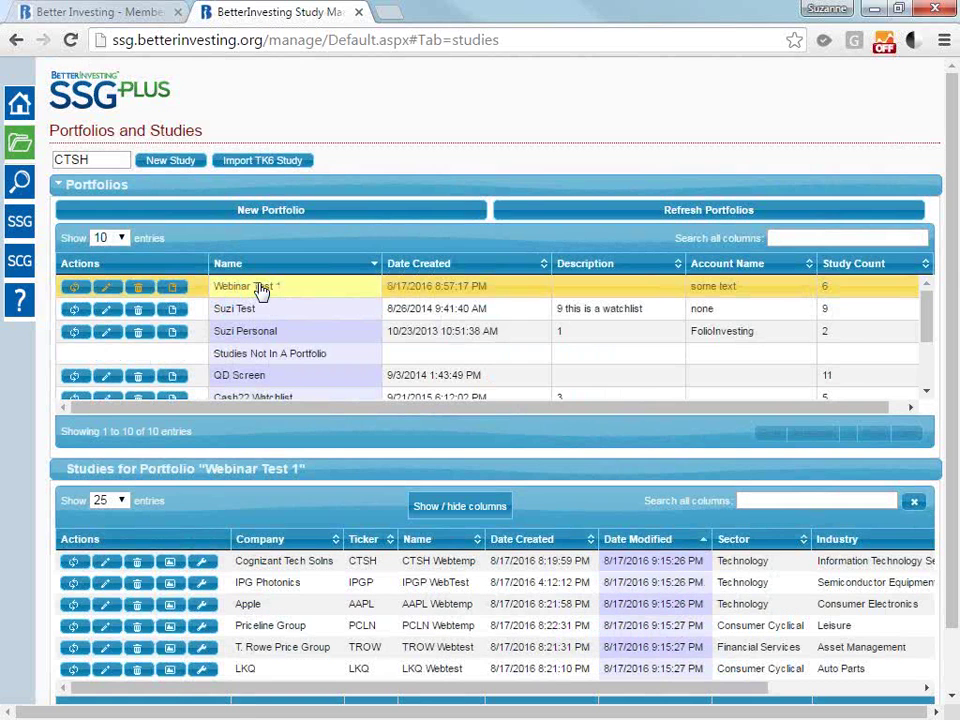
click(261, 290)
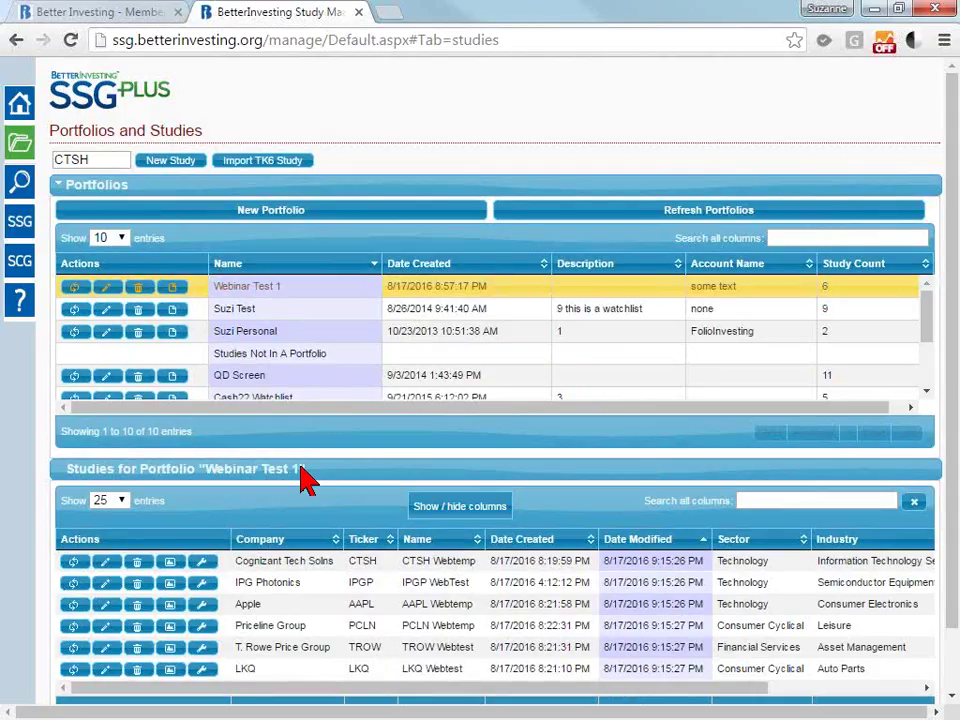
click(173, 292)
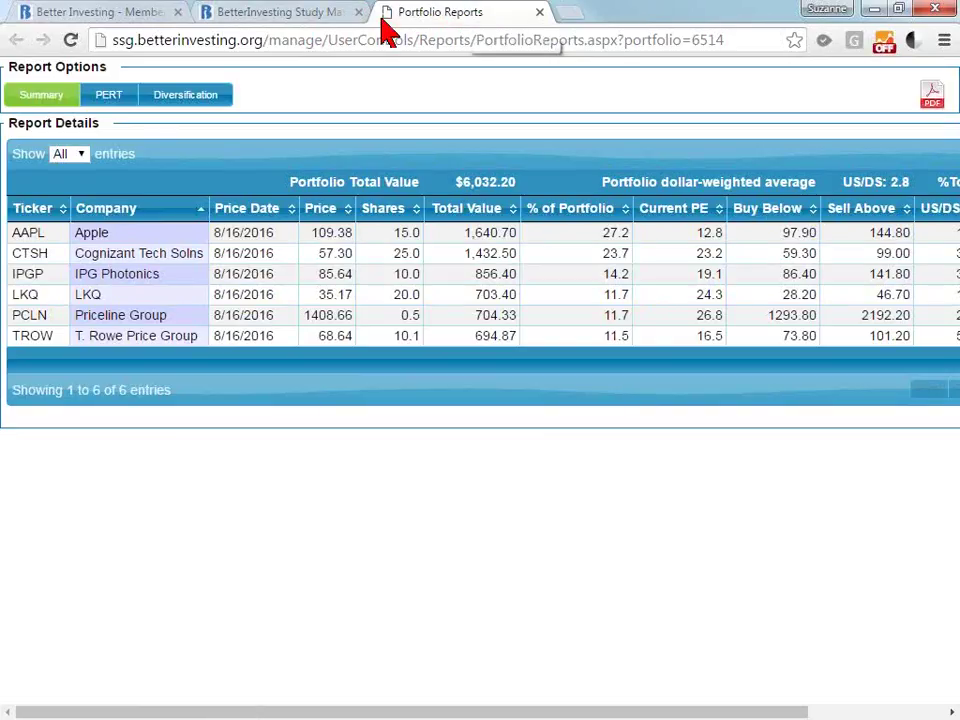
click(277, 14)
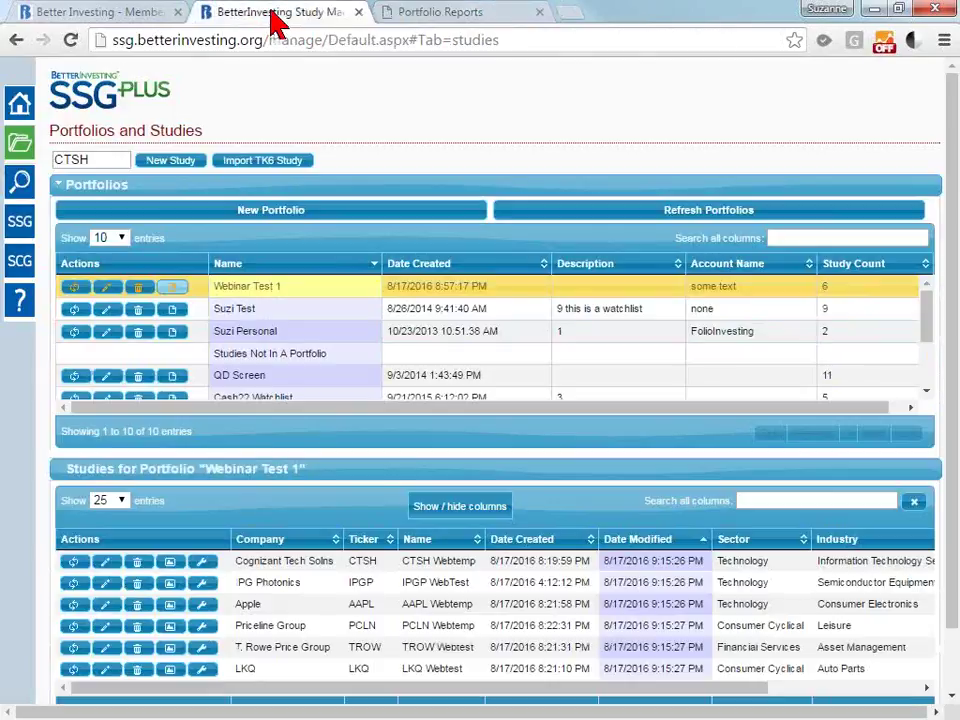
- Return to the Webinar Test 1 Summary report, zoom out until all its columns fit, and restore the normal zoom
click(434, 16)
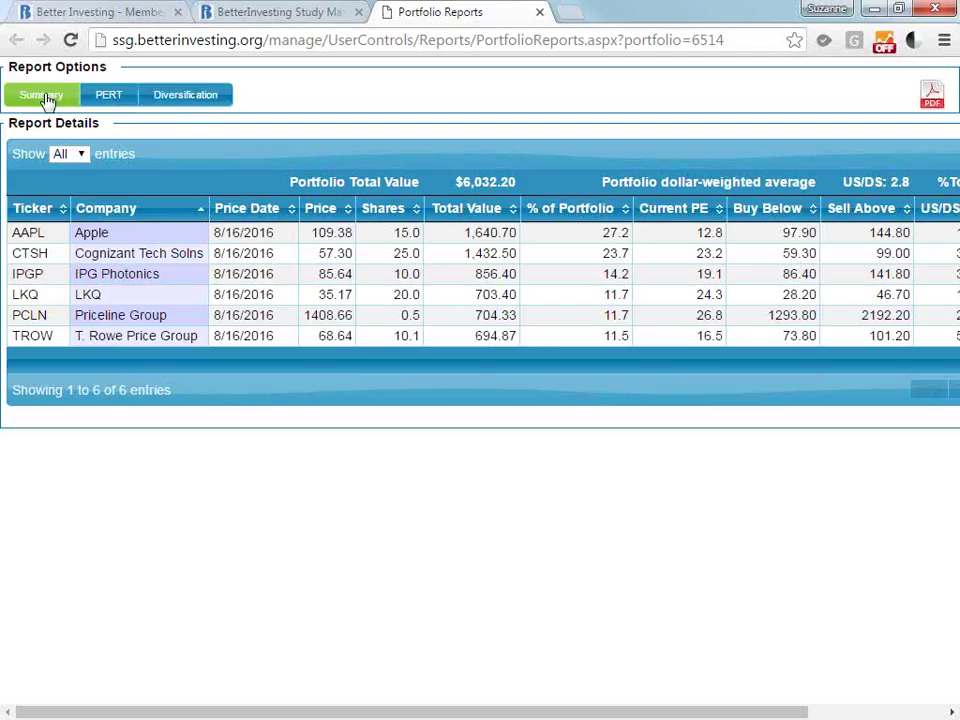
key(ctrl+minus)
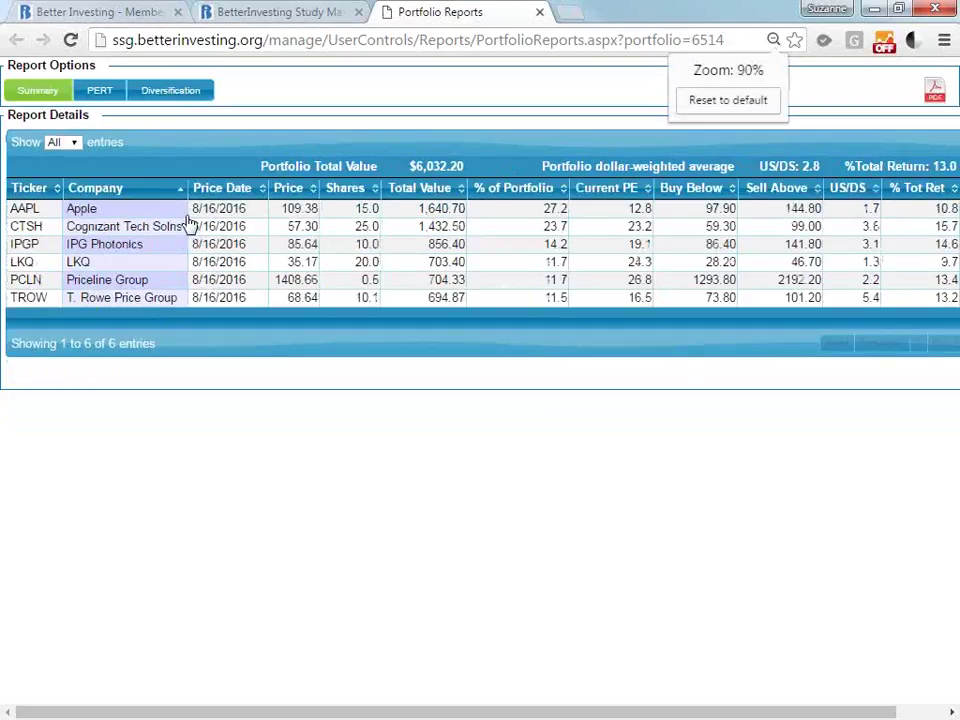
key(ctrl+minus)
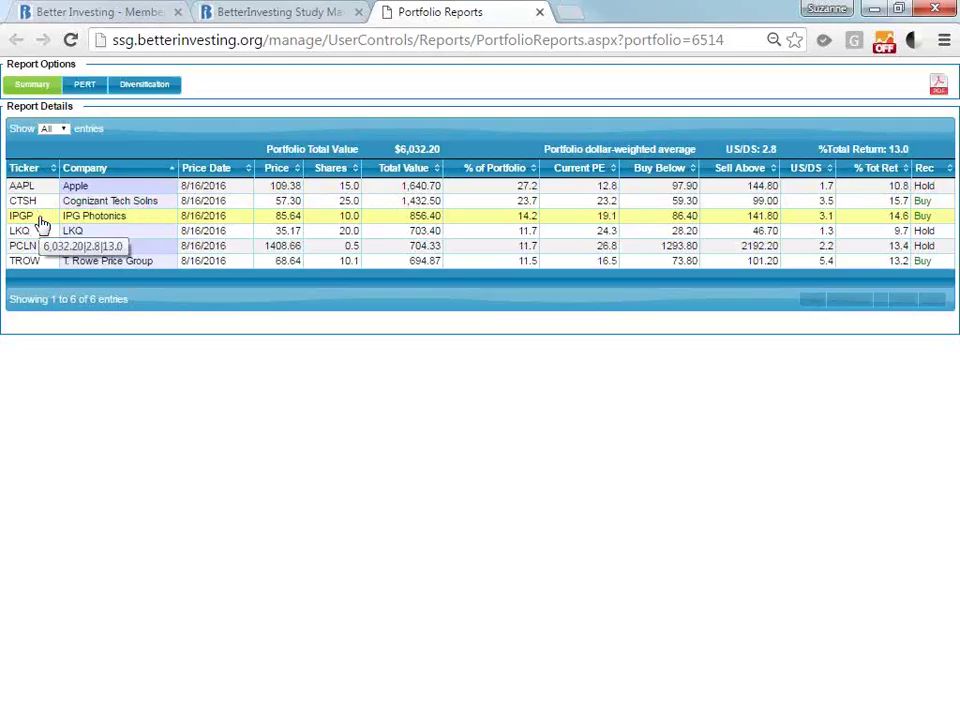
key(ctrl+plus)
key(ctrl+plus)
key(ctrl+plus)
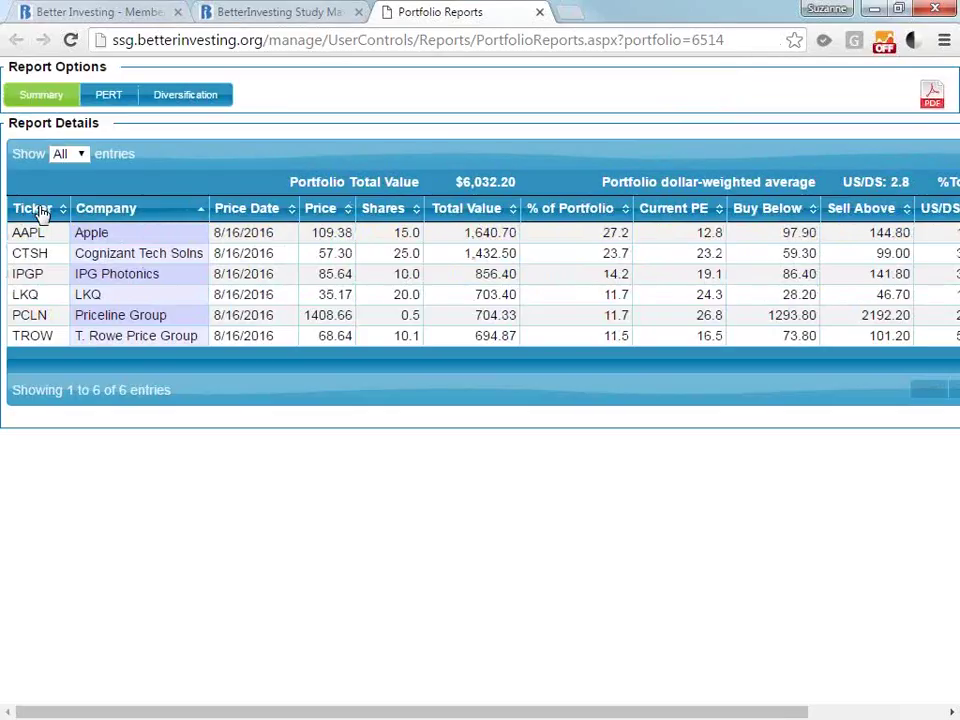
- Sort the Summary report by ticker, by company in ascending and descending order, and by price date in descending order
click(40, 213)
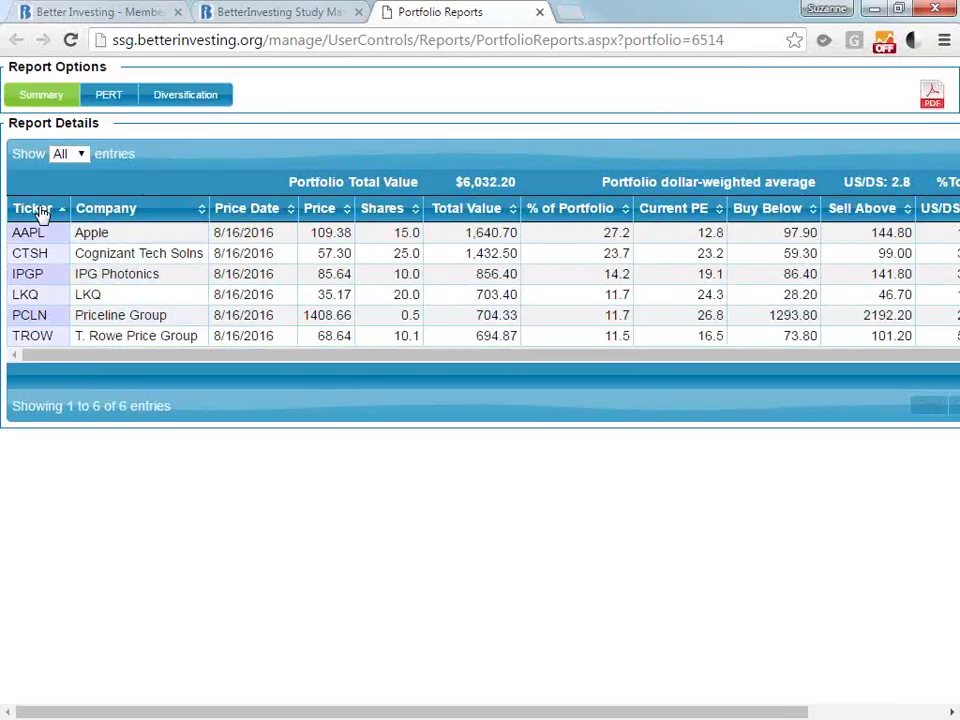
click(164, 215)
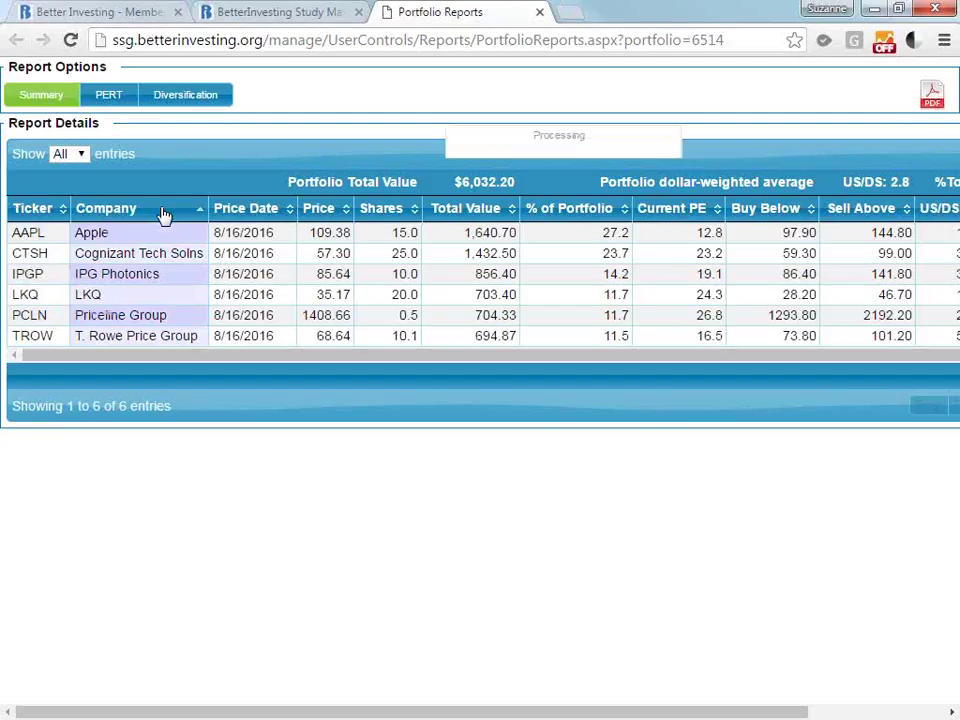
click(164, 215)
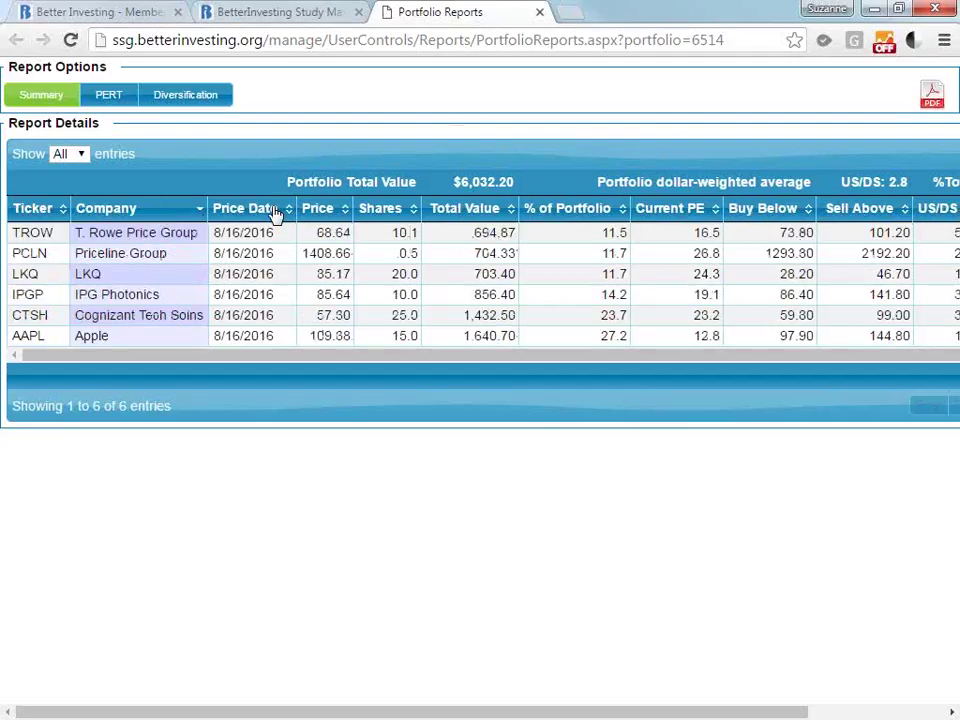
click(240, 213)
click(240, 213)
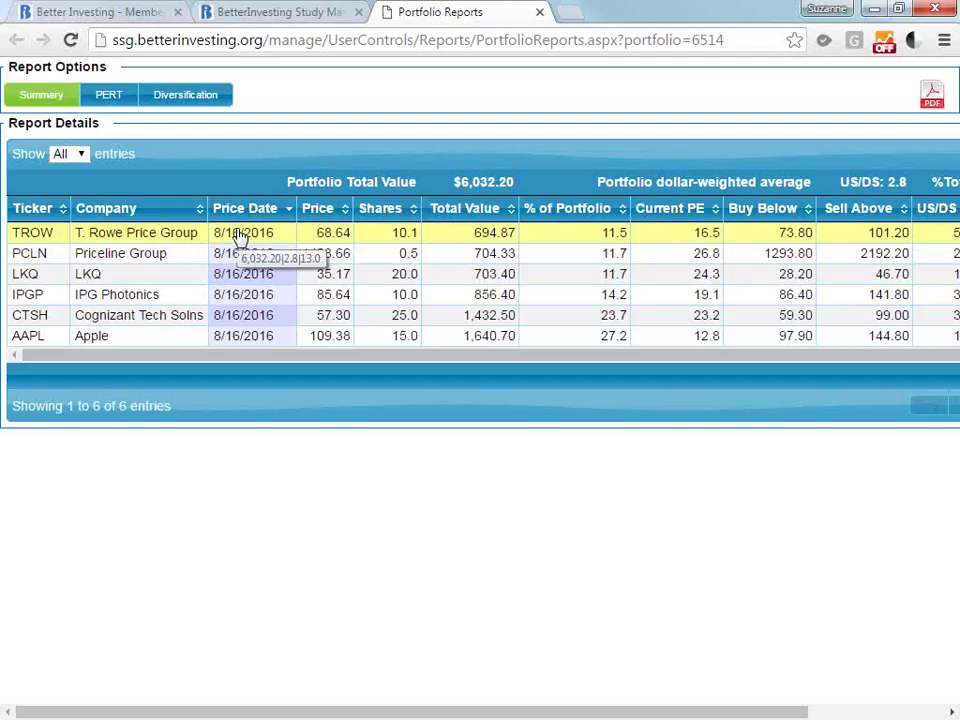
- Sort the Summary report by price in descending order, by shares in ascending order, and by total value
click(320, 209)
click(320, 209)
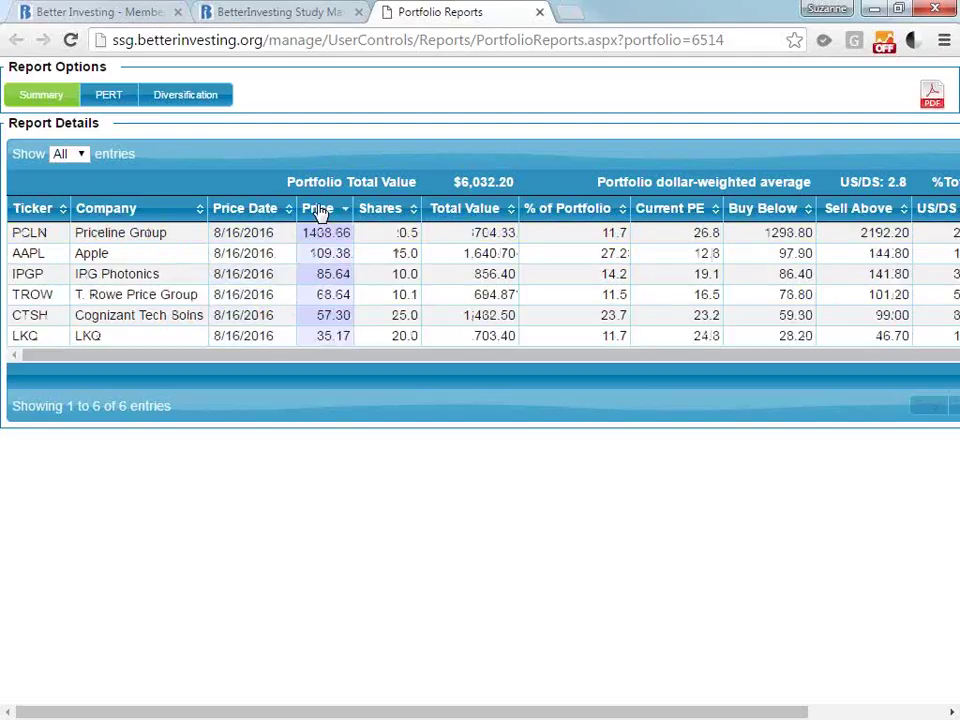
click(388, 214)
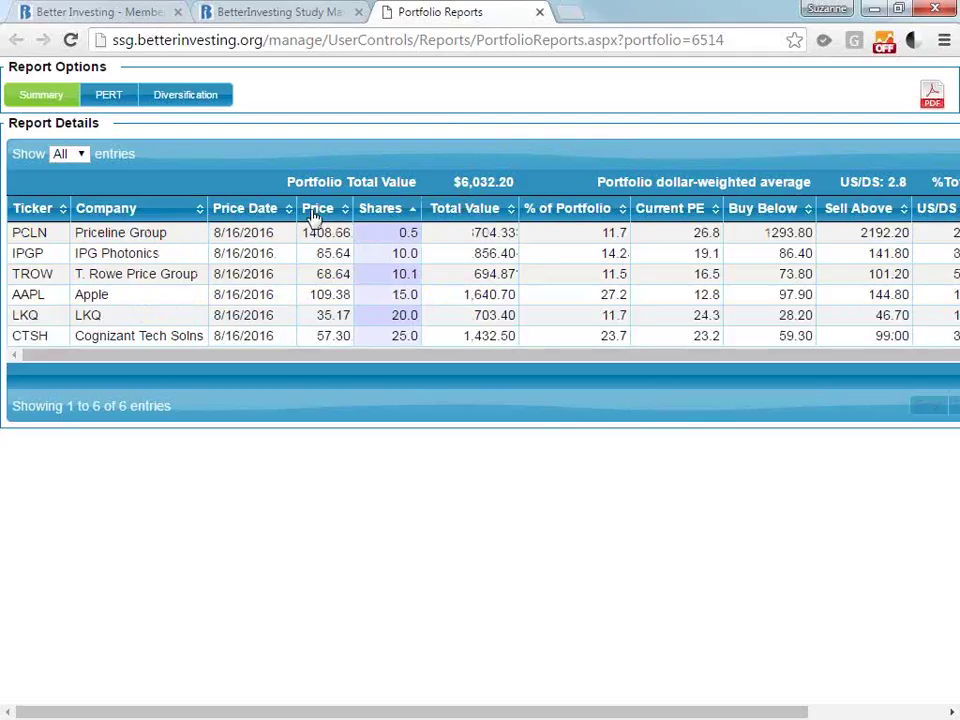
click(484, 214)
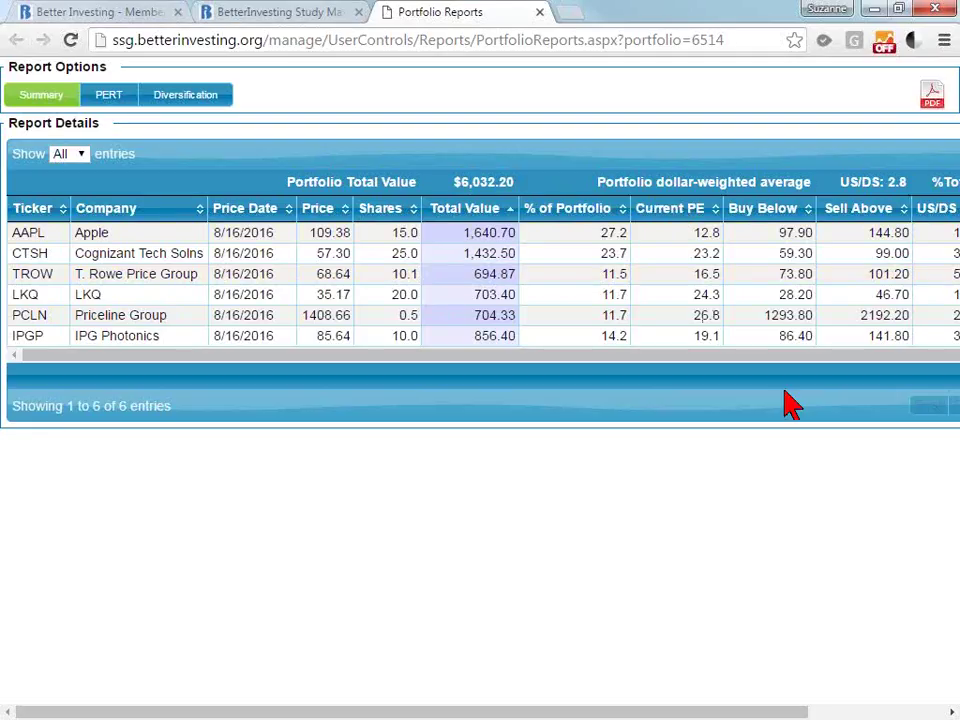
- Examine the portfolio total value and the dollar-weighted averages for US/DS and % Total Return in the Summary report header
drag(785, 355, 859, 373)
drag(778, 713, 922, 716)
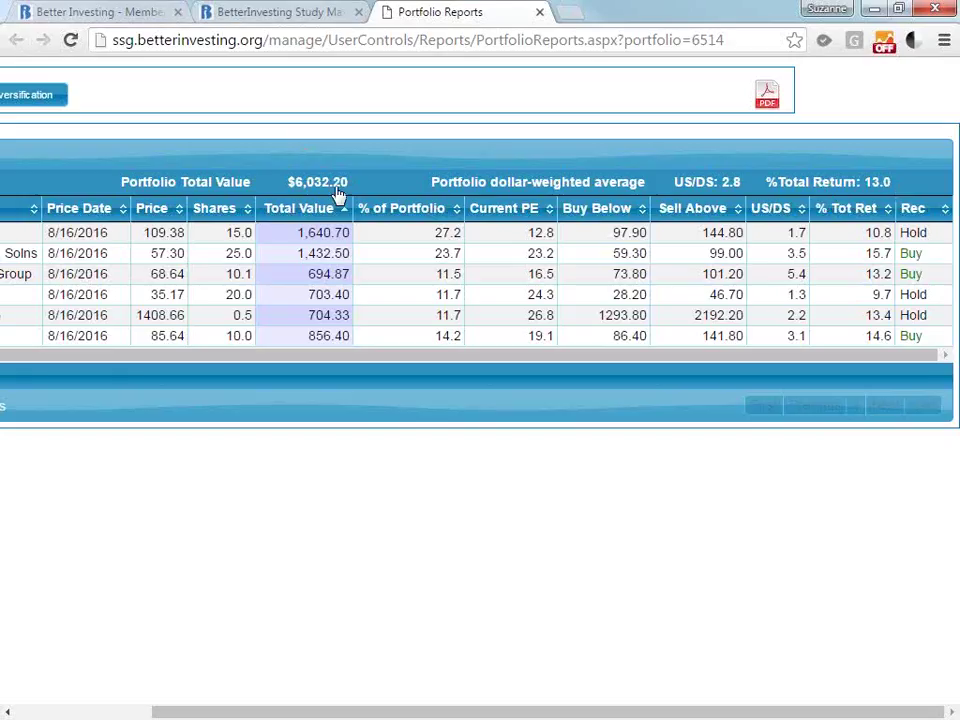
drag(371, 188, 291, 184)
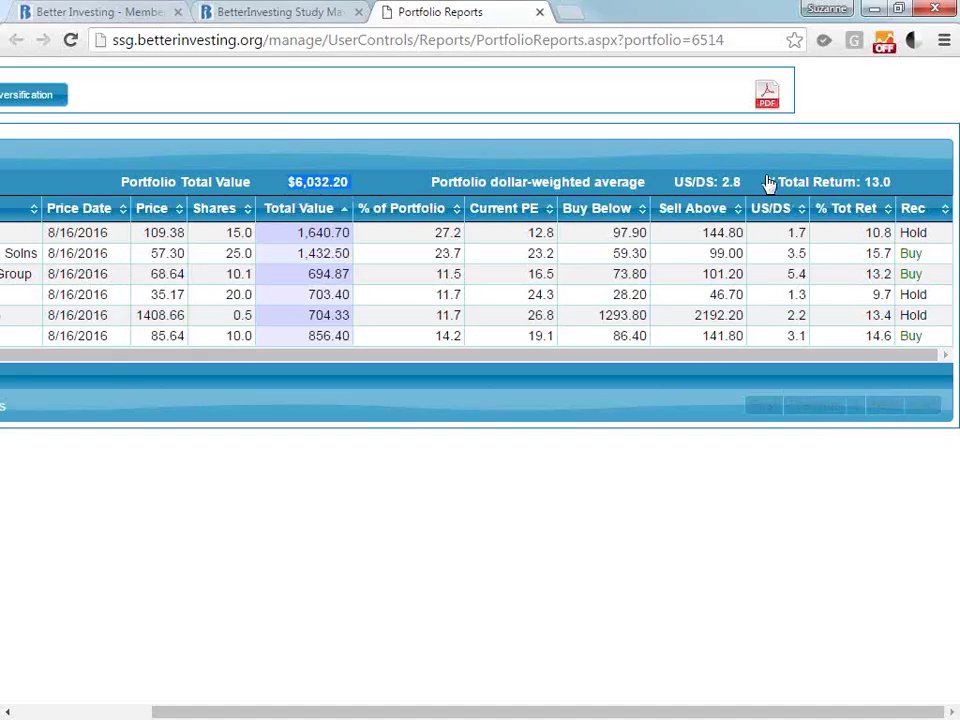
double_click(730, 196)
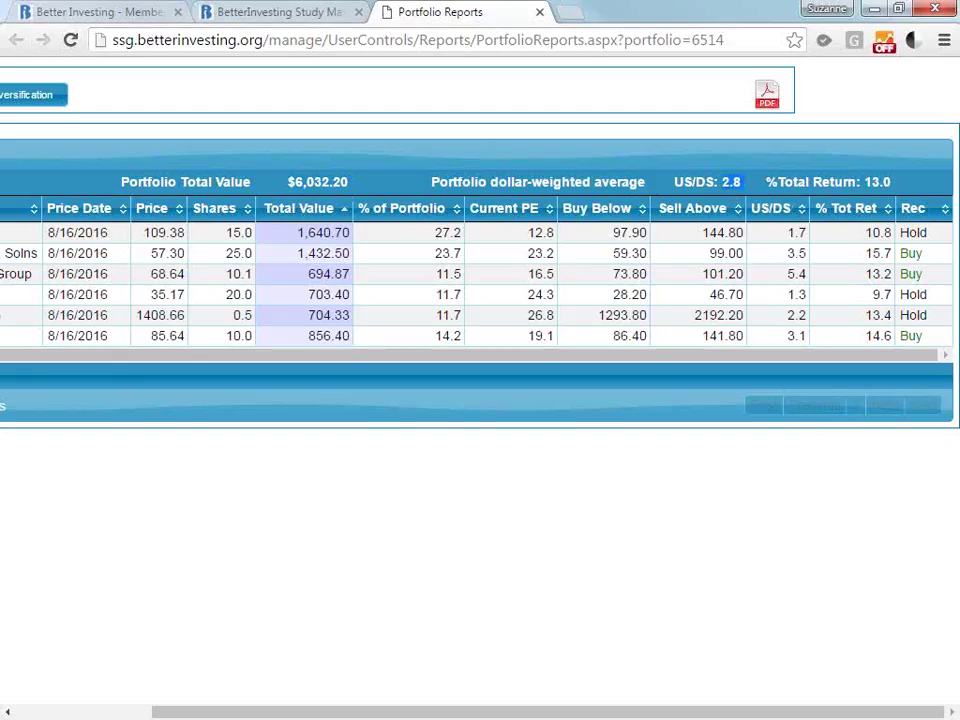
double_click(875, 186)
- Sort the Summary report by % of Portfolio, by Current PE, and by % Tot Ret in descending order
click(409, 213)
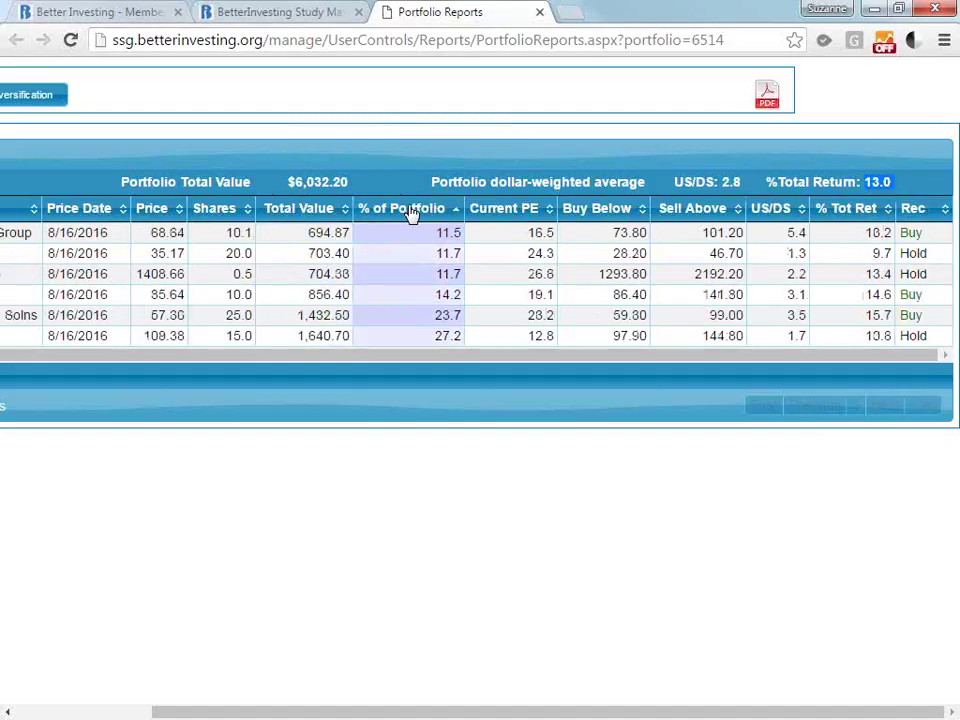
click(509, 218)
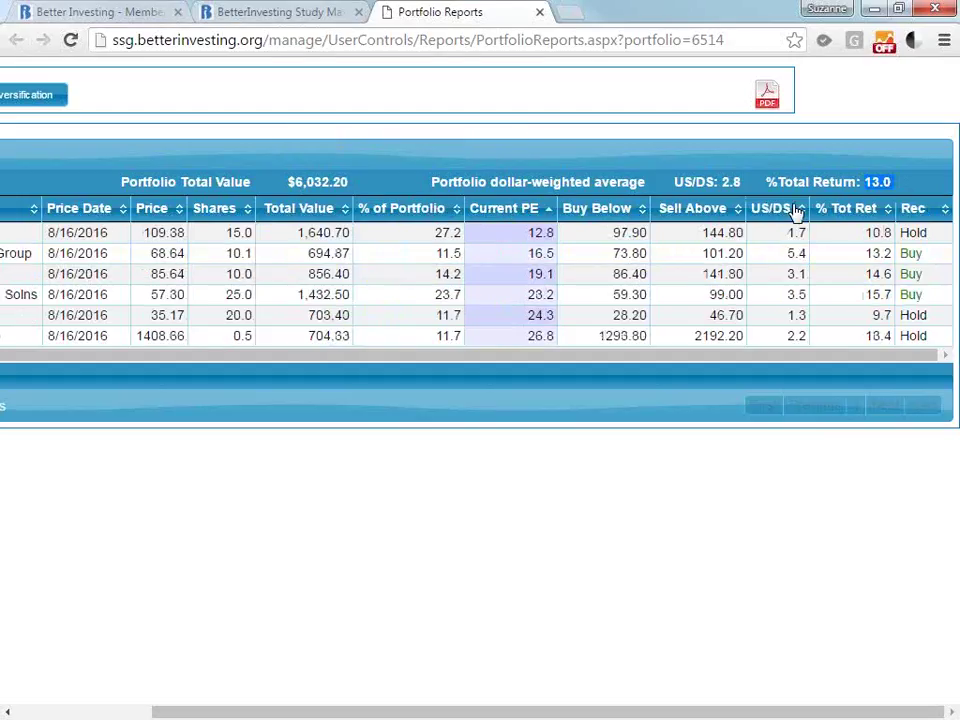
click(840, 213)
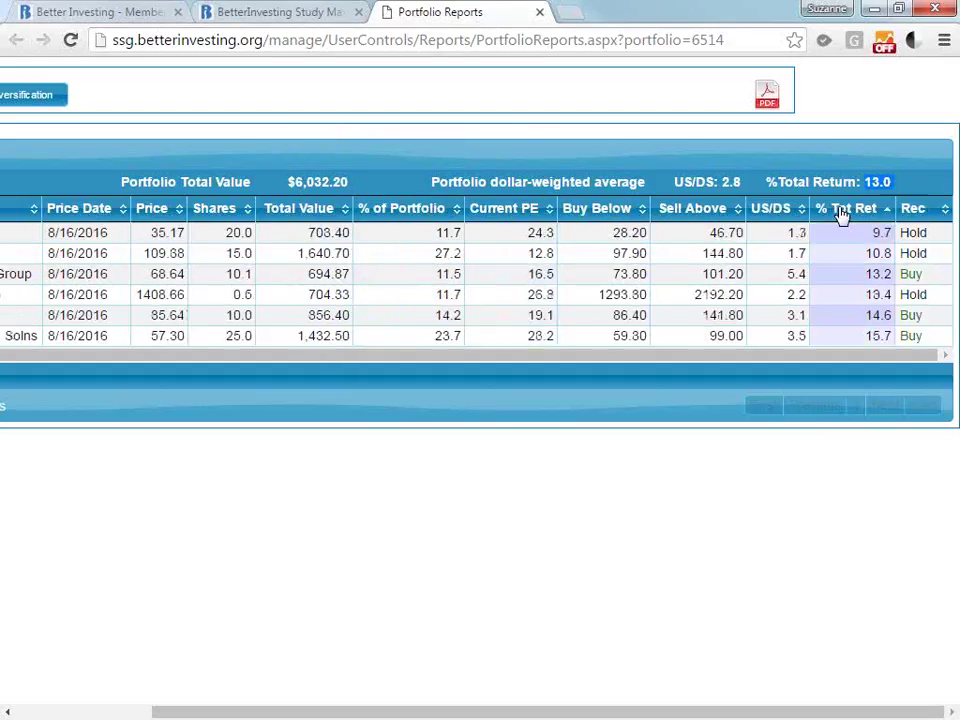
click(840, 213)
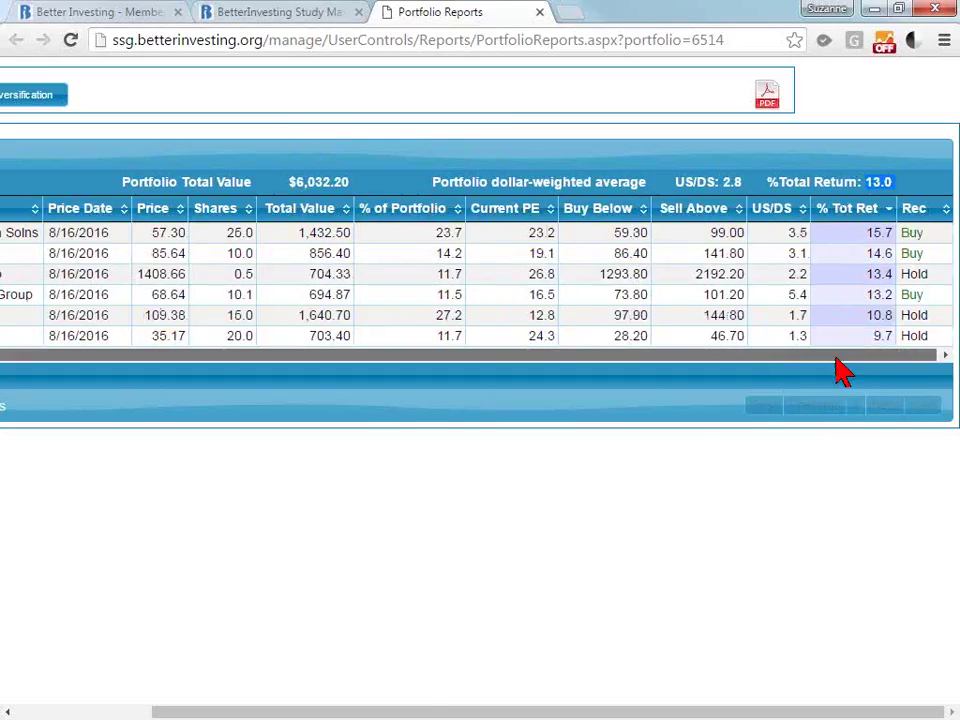
- Review the Summary columns from ticker to recommendation, and open the Cognizant Tech Solns study from its row before returning to the report
drag(791, 715, 735, 714)
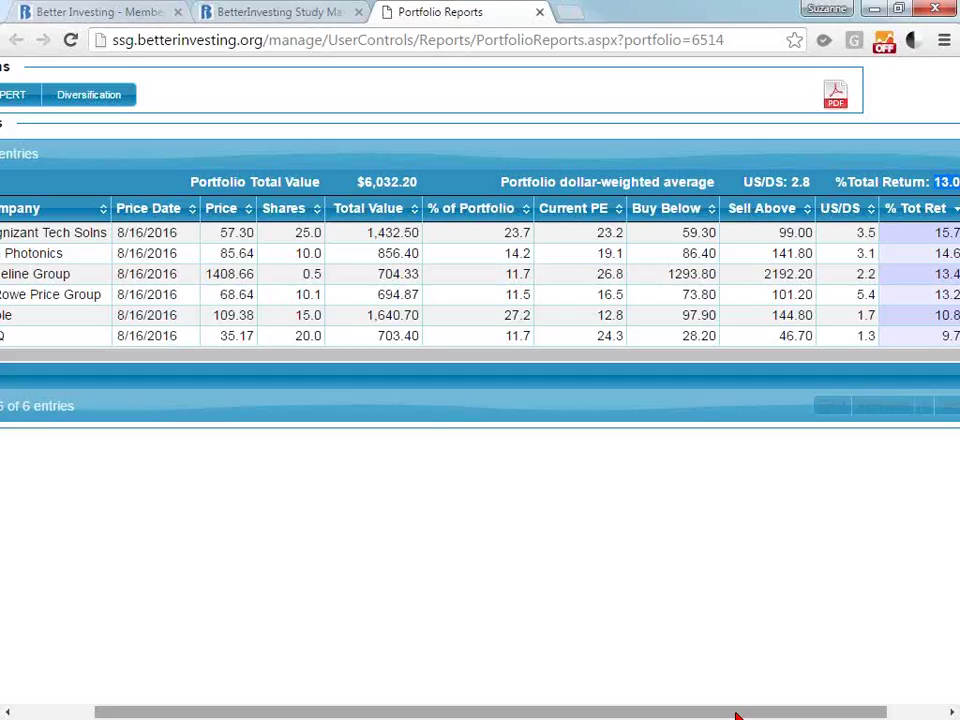
drag(735, 716, 818, 716)
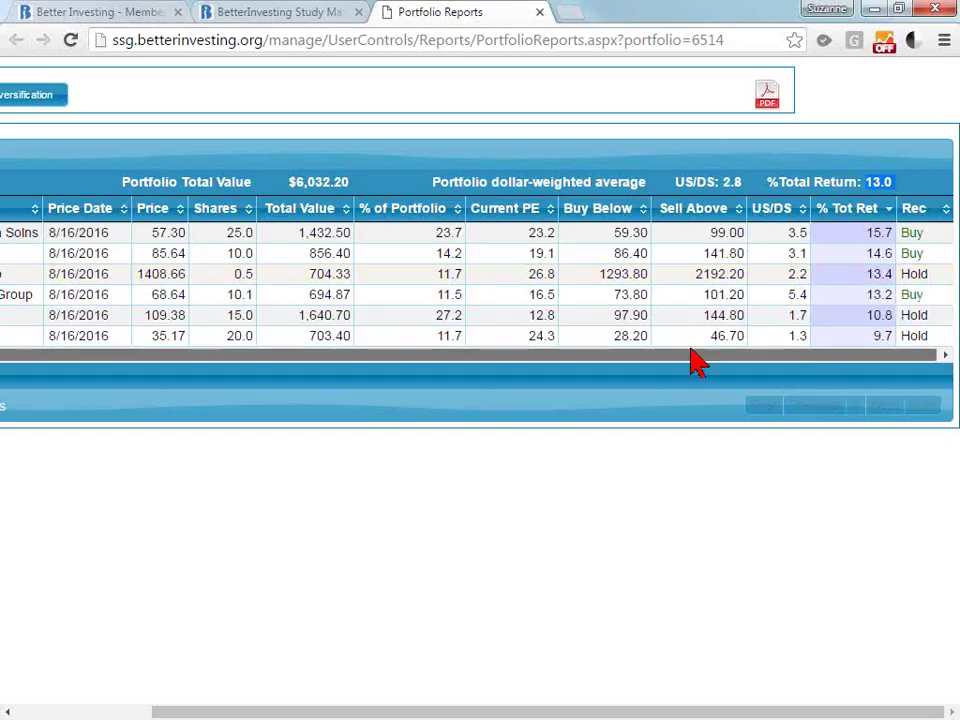
drag(672, 714, 512, 712)
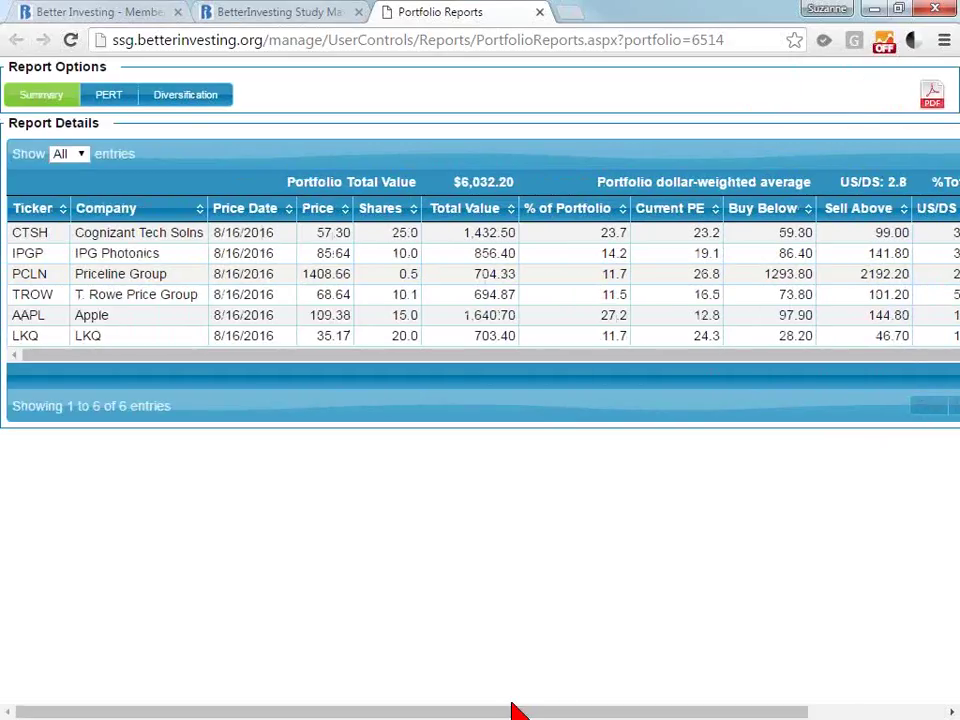
drag(521, 713, 671, 713)
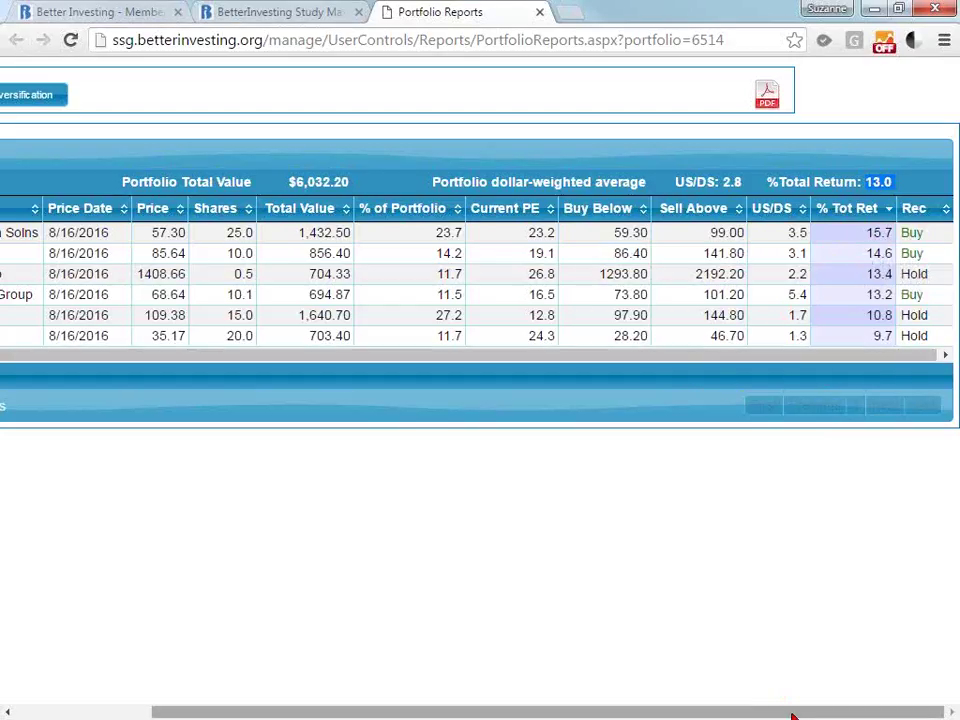
drag(772, 713, 620, 718)
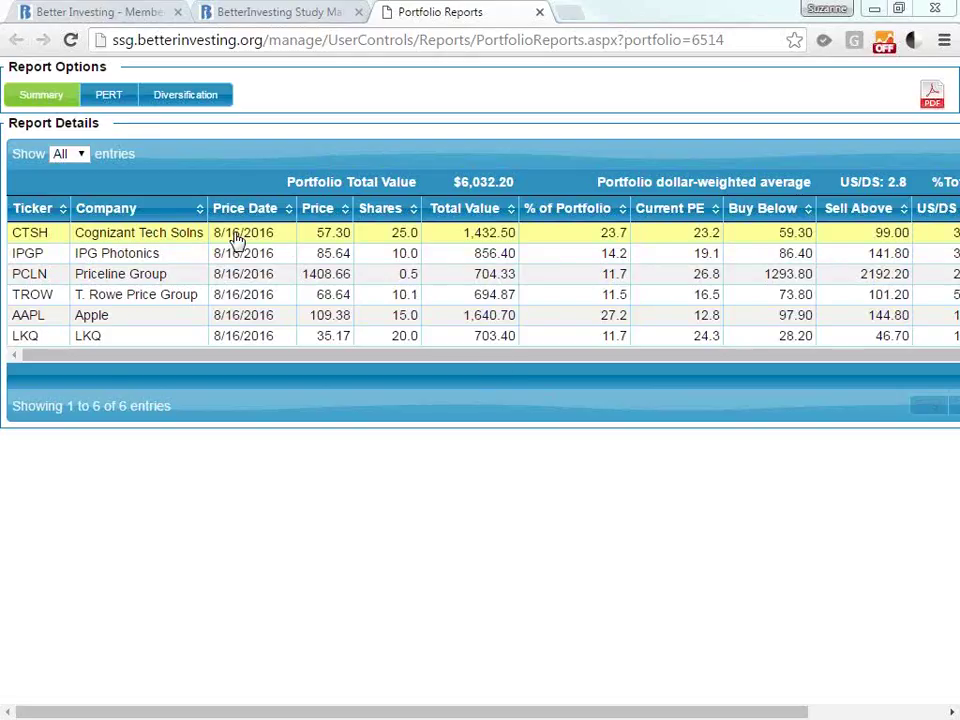
click(342, 242)
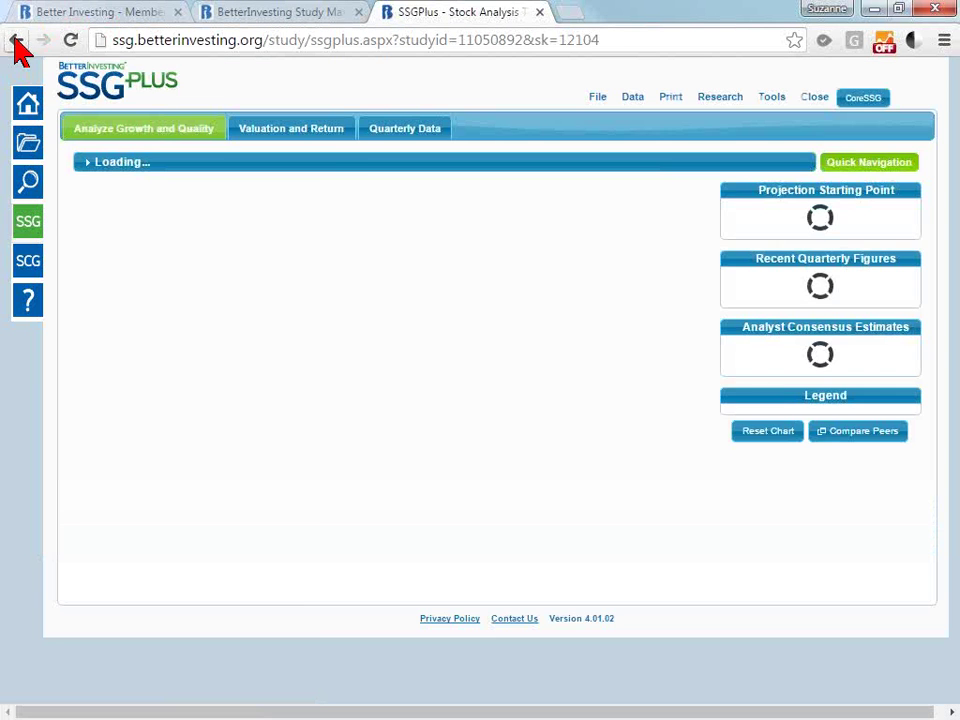
click(17, 41)
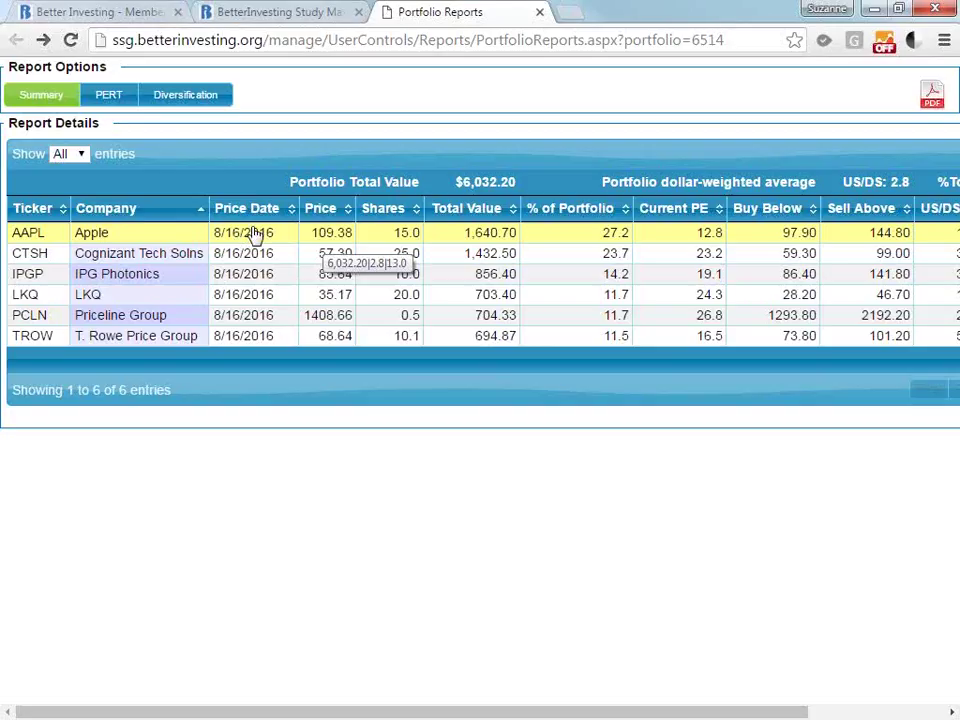
- Open the SSG Calculation Reference PDF from the study manager's Help page and examine the Current P/E formula
click(311, 20)
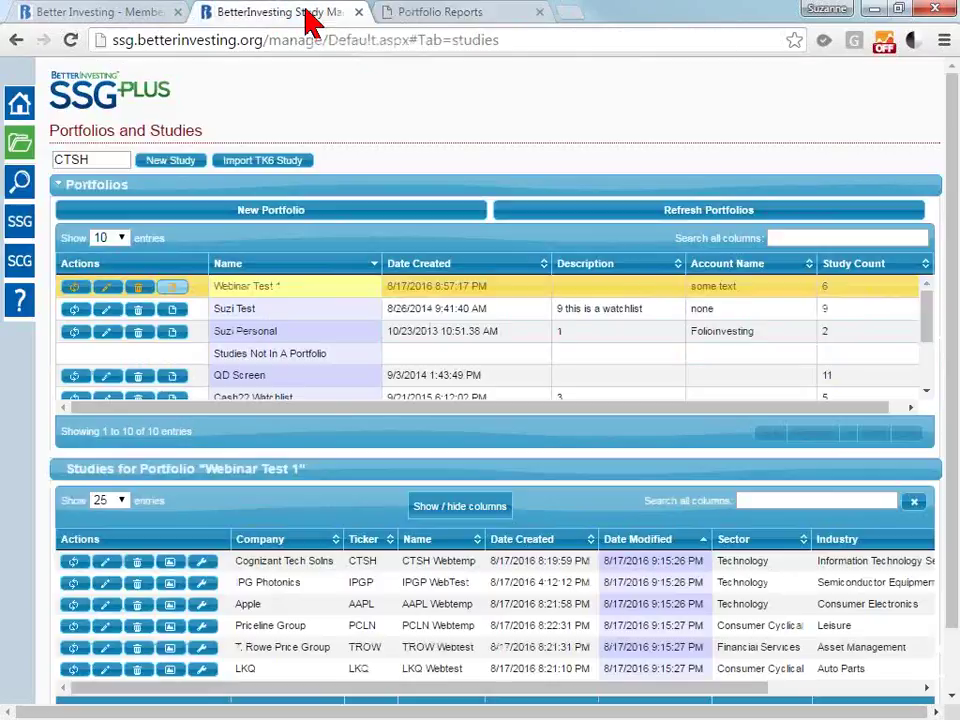
click(22, 305)
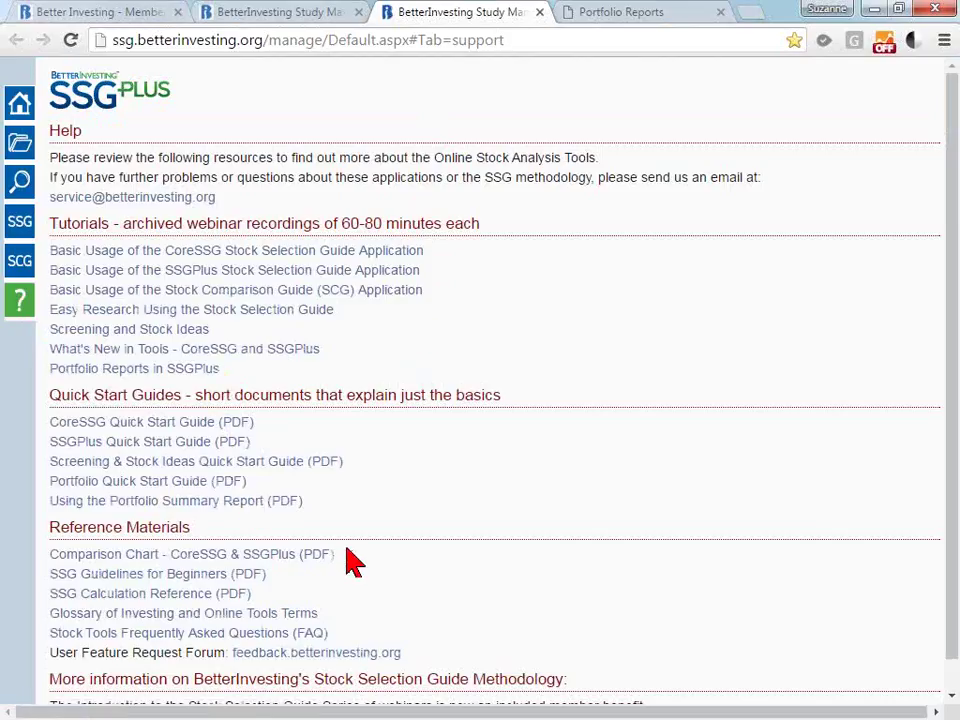
click(175, 594)
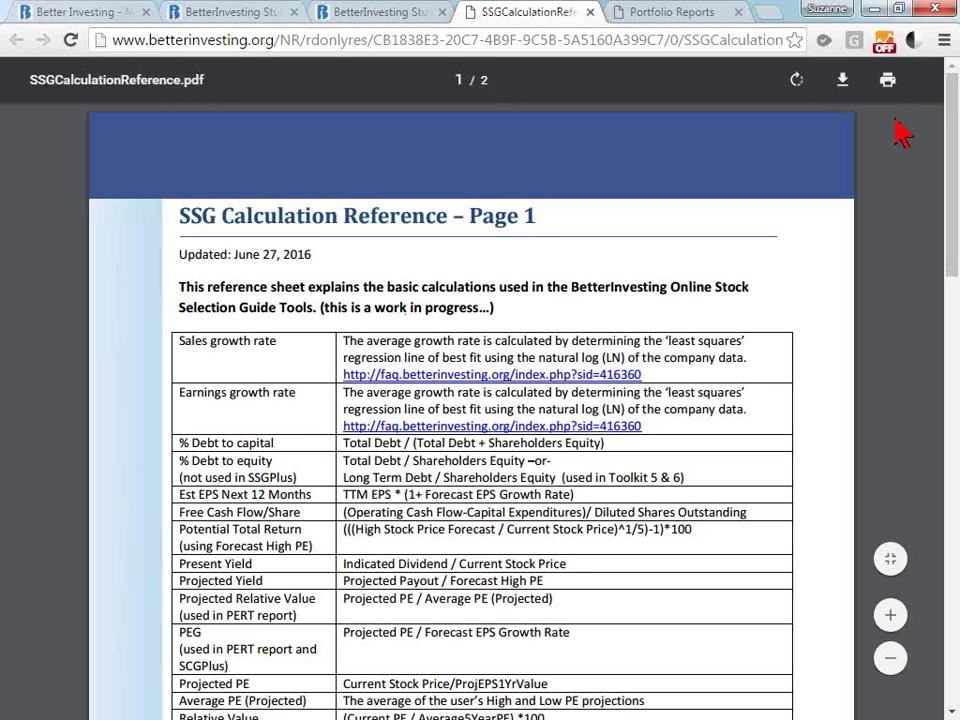
drag(952, 145, 952, 257)
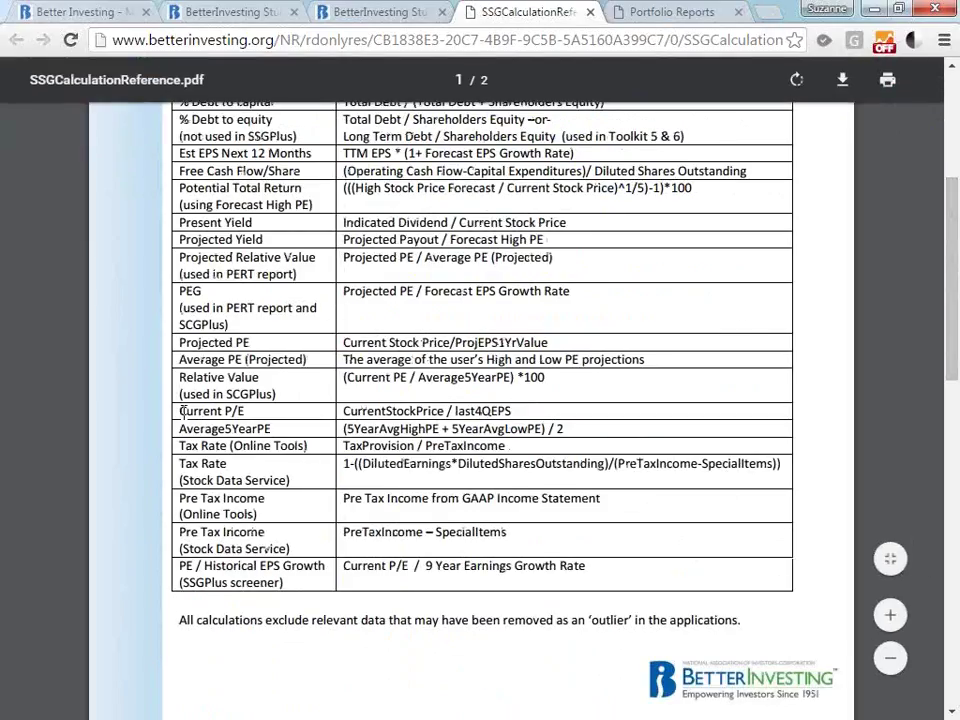
drag(183, 411, 259, 407)
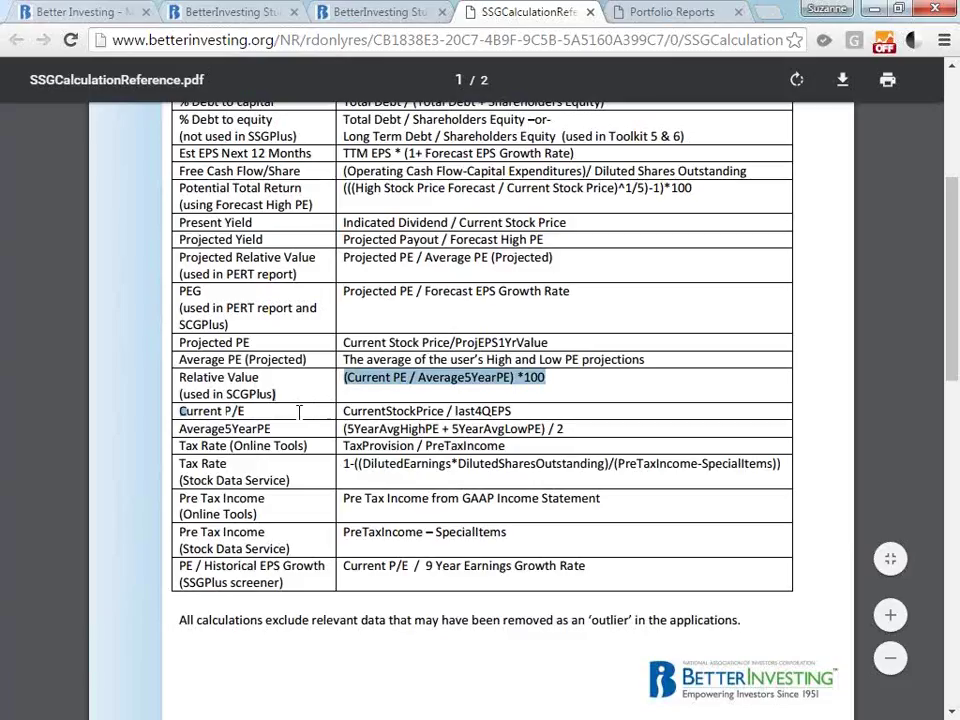
click(299, 412)
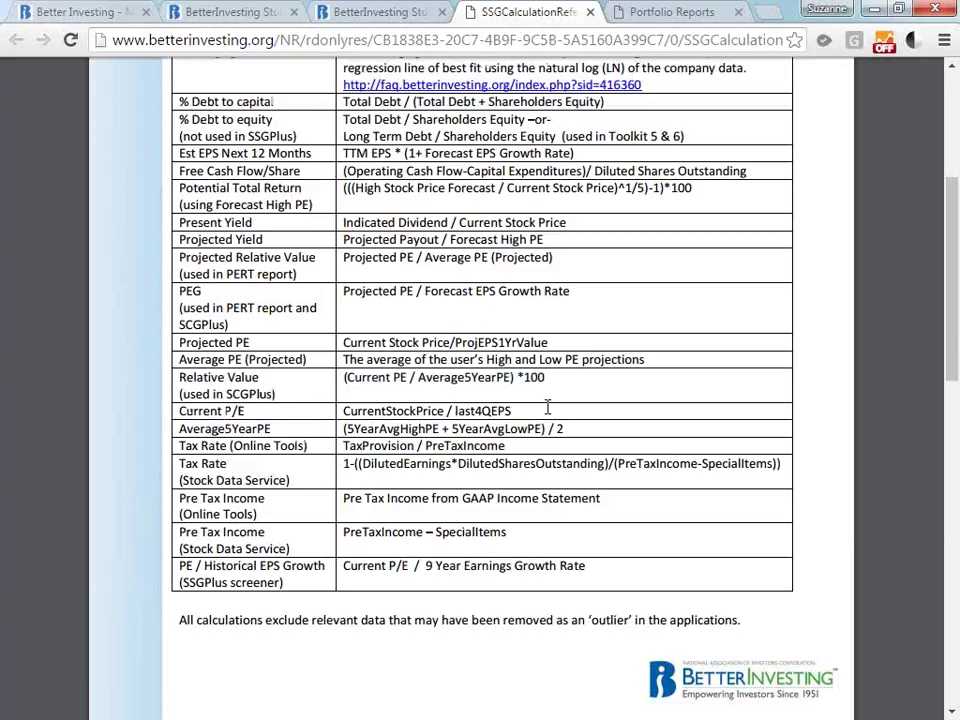
- Close the calculation reference and the extra Help page, and return to the Webinar Test 1 Summary report
click(591, 14)
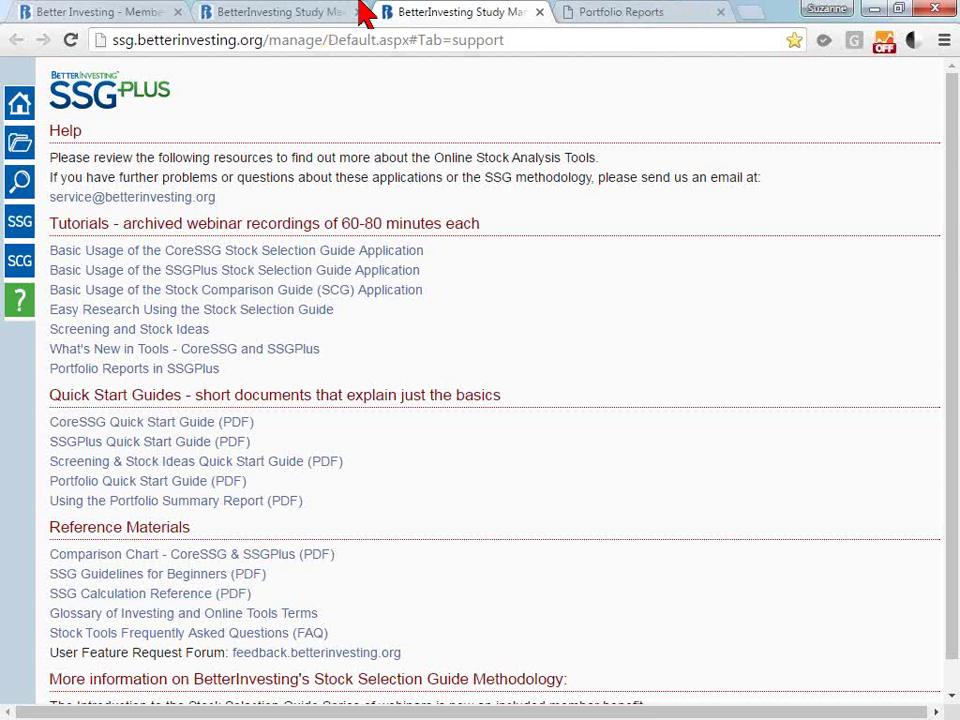
click(305, 17)
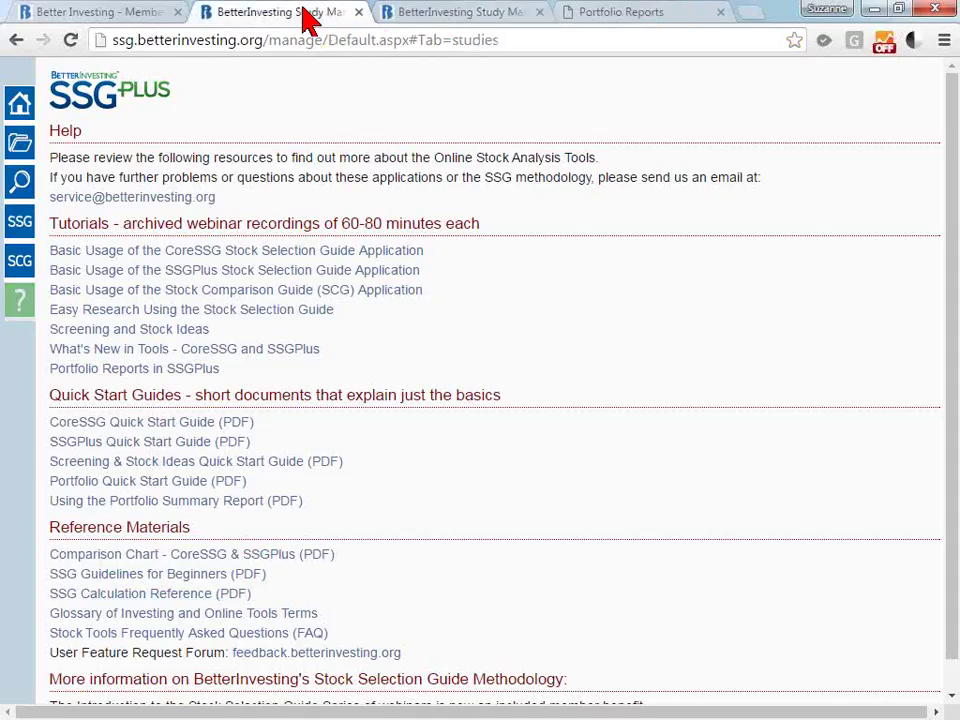
click(506, 20)
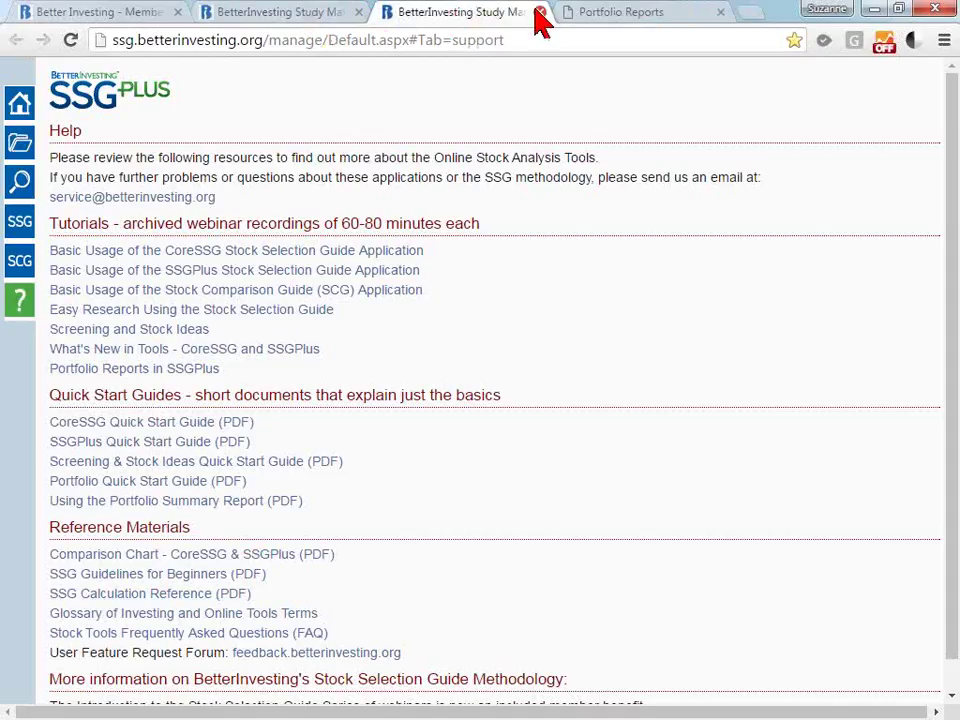
click(540, 13)
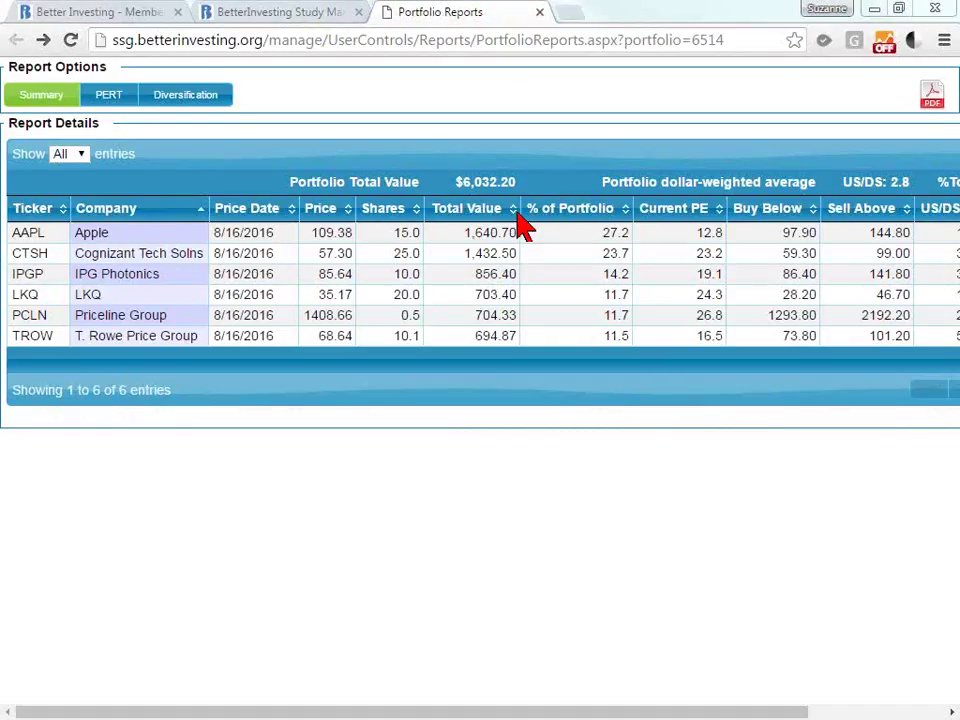
- Save the Summary report as summaryReport (6).pdf in Downloads, and open the saved PDF to check it before closing it
click(931, 101)
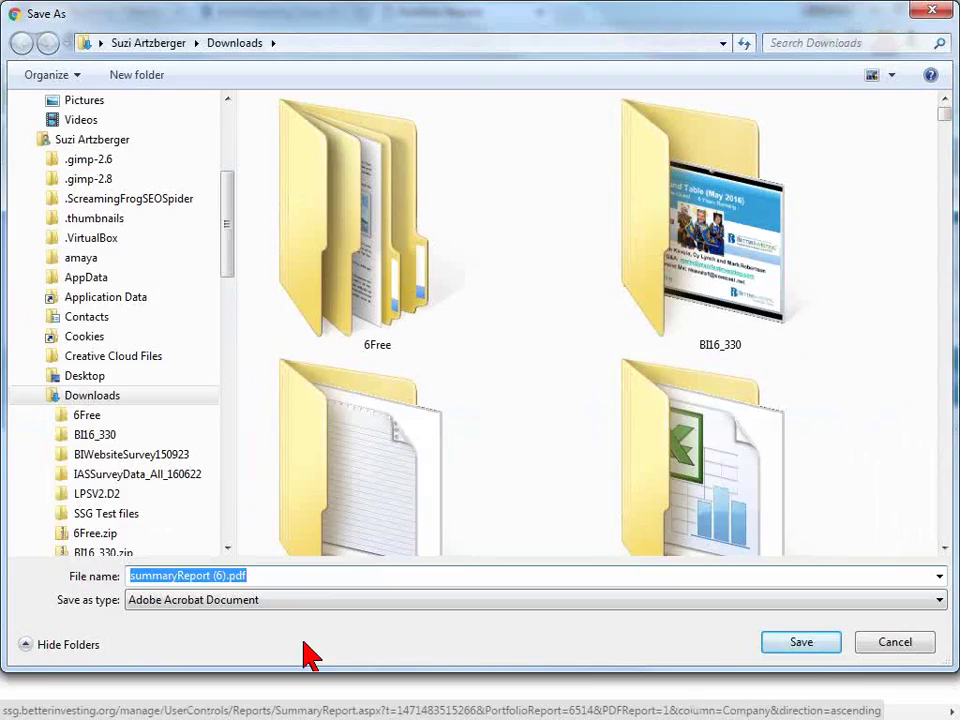
click(801, 643)
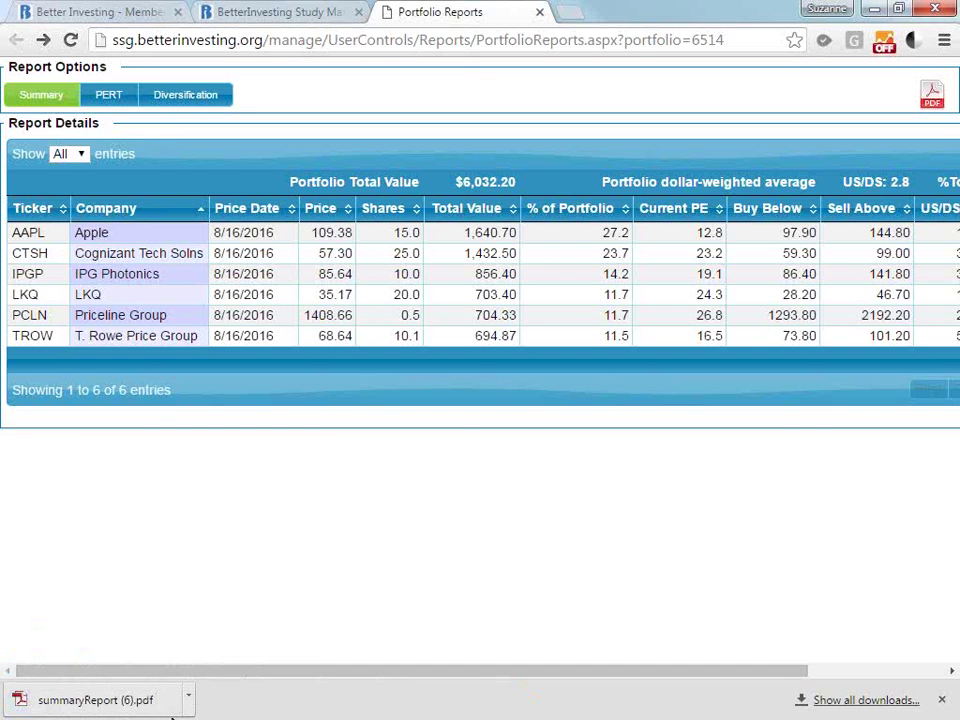
click(128, 701)
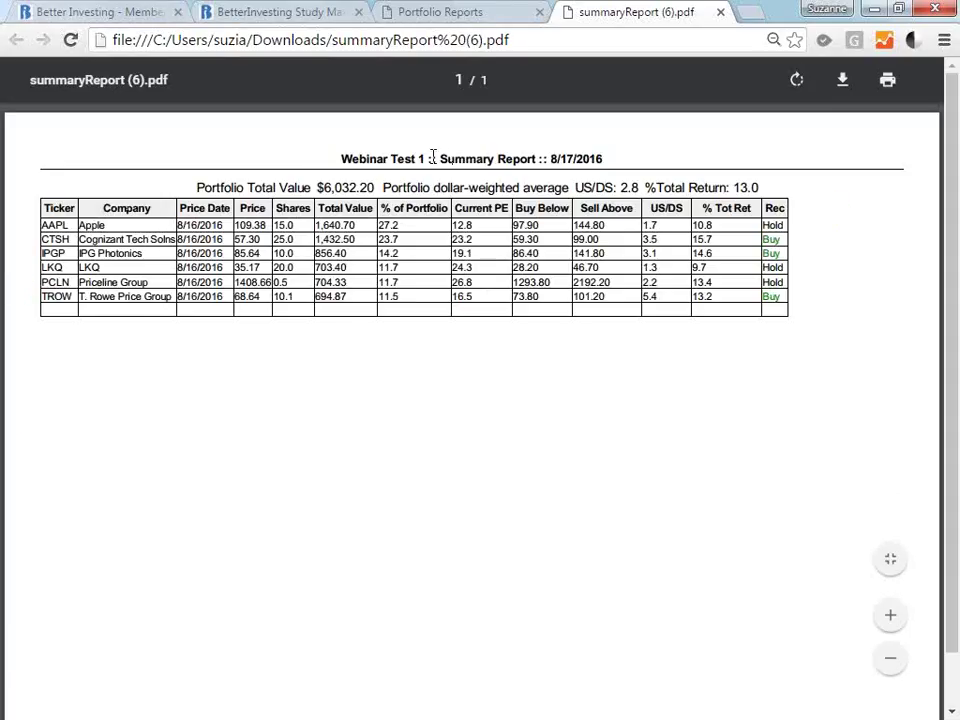
click(720, 13)
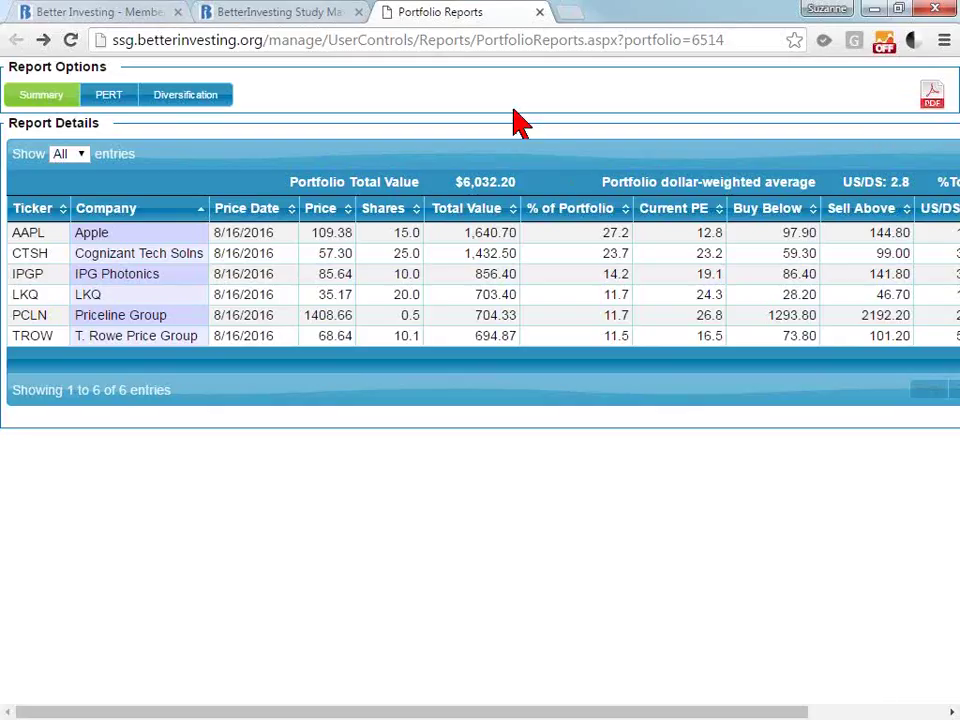
- Open the PERT report and sort its companies by Proj RV in ascending order
click(104, 109)
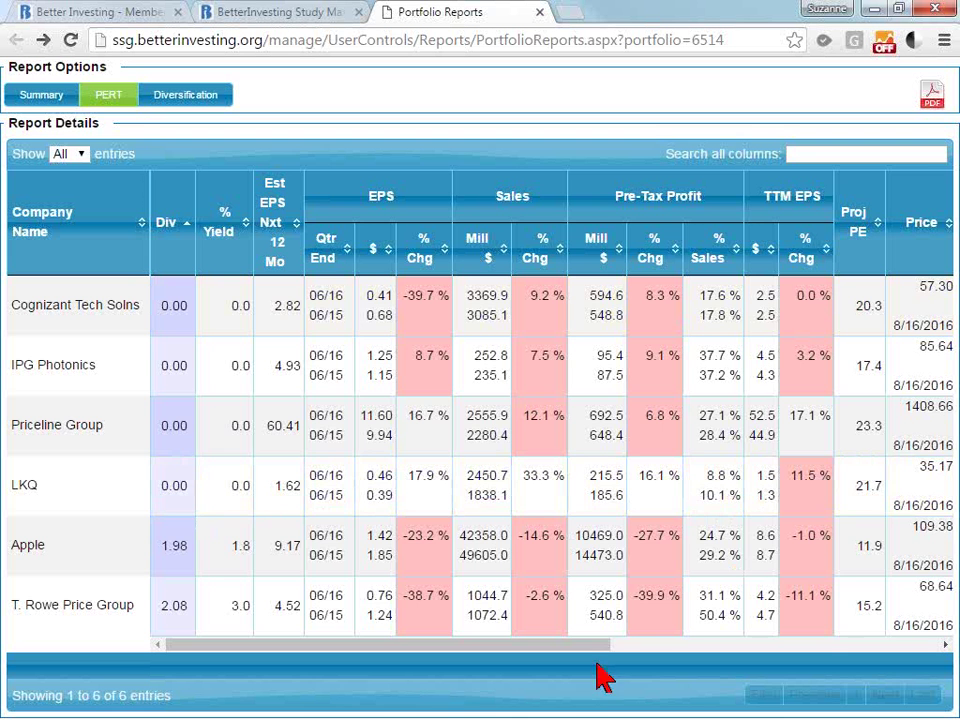
drag(598, 648, 918, 652)
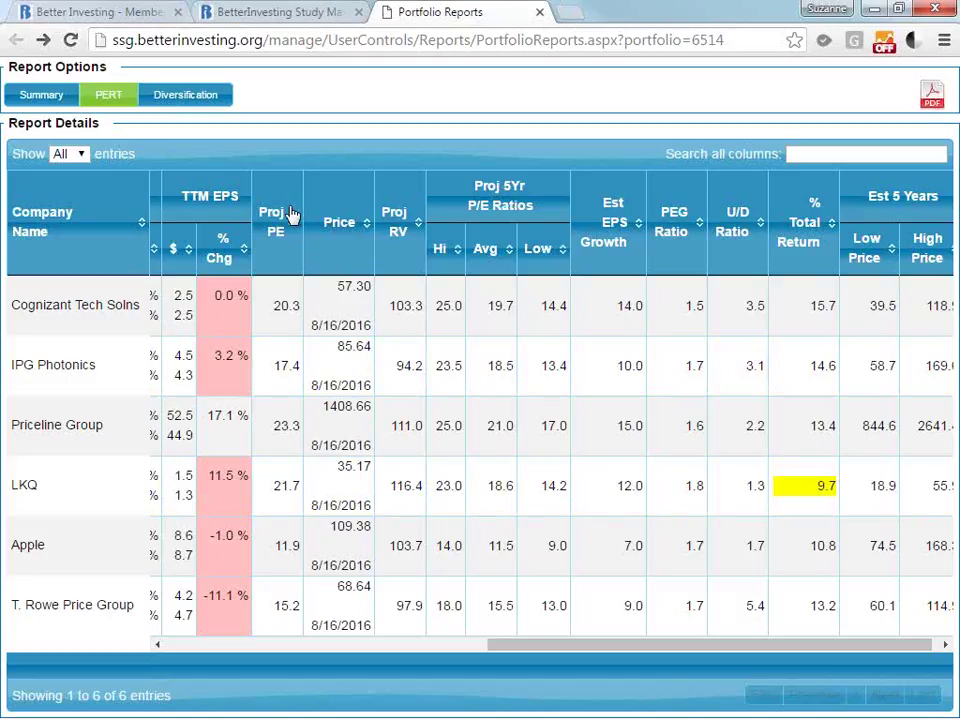
click(396, 250)
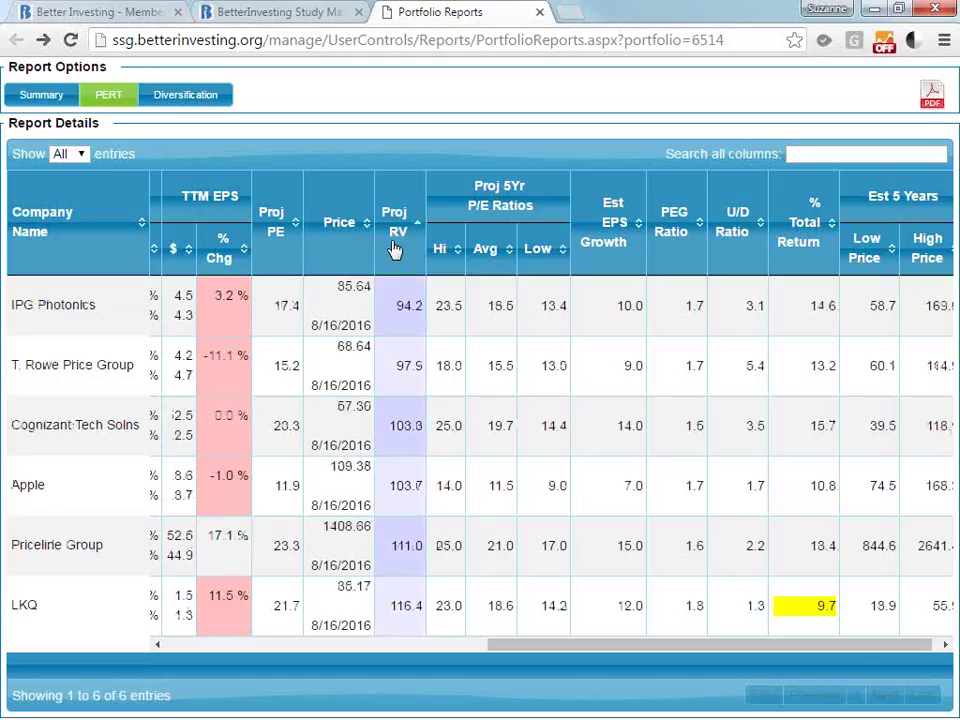
click(406, 306)
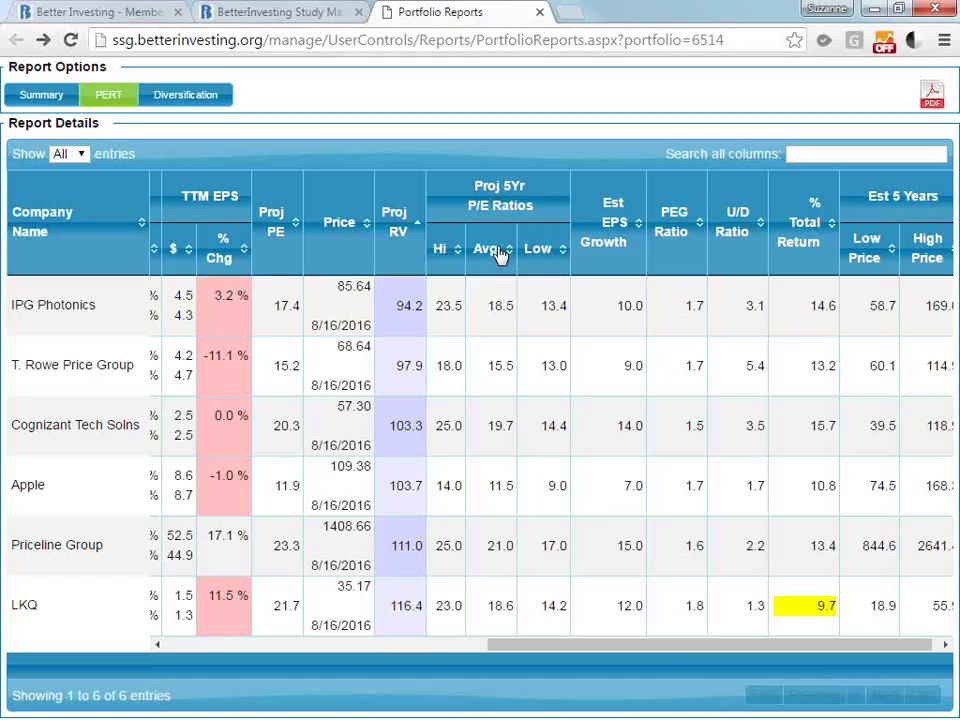
- Sort the PERT report in turn by Est EPS Growth, PEG Ratio, U/D Ratio and % Total Return, each ascending
click(615, 221)
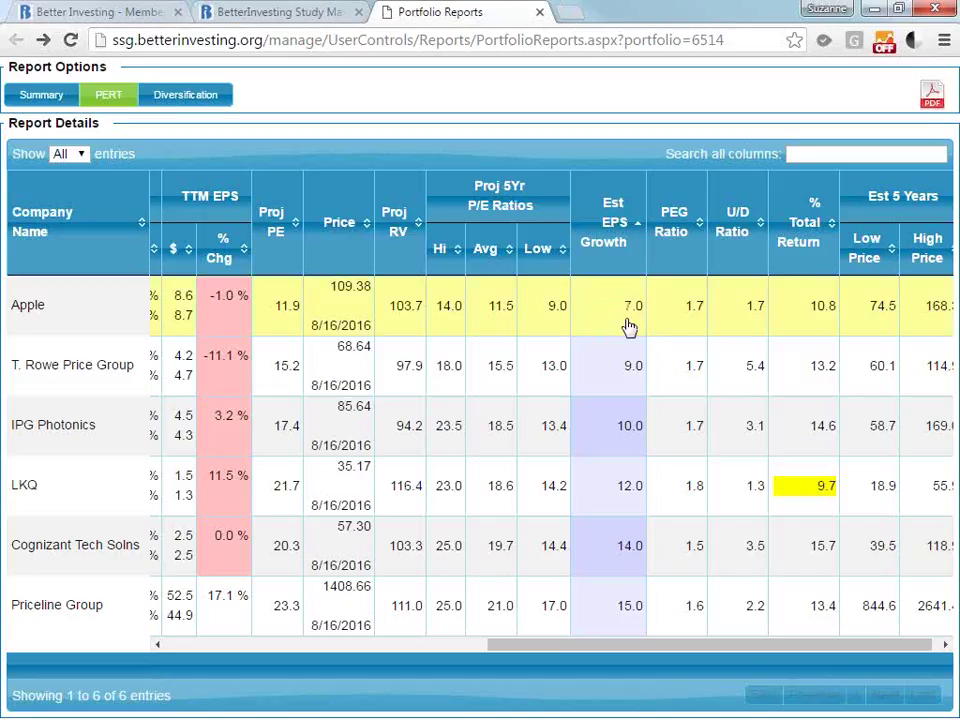
click(673, 229)
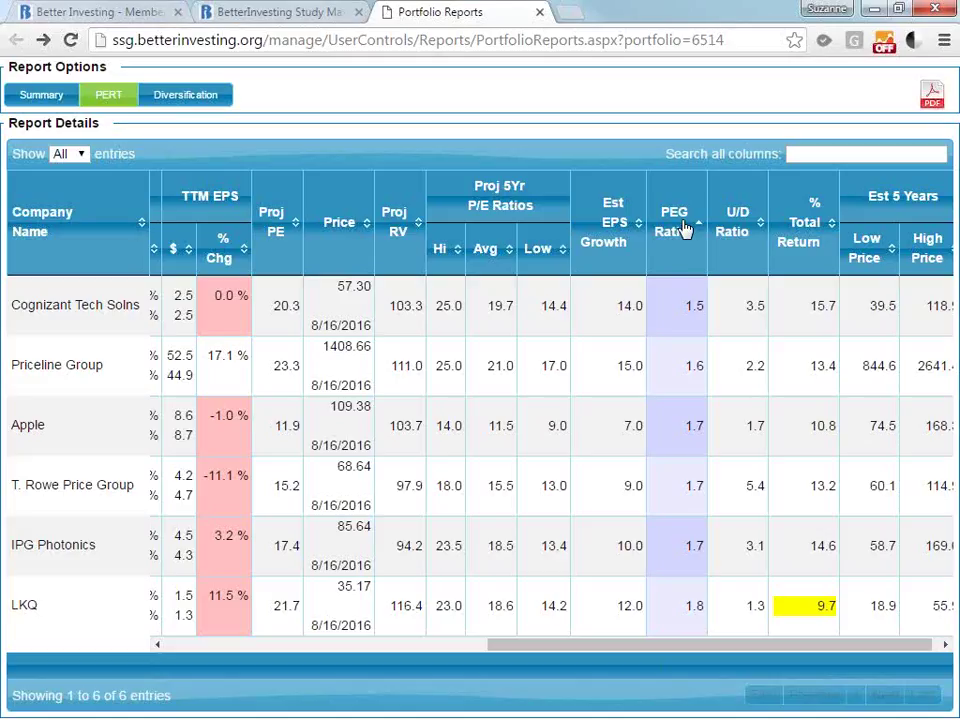
click(745, 228)
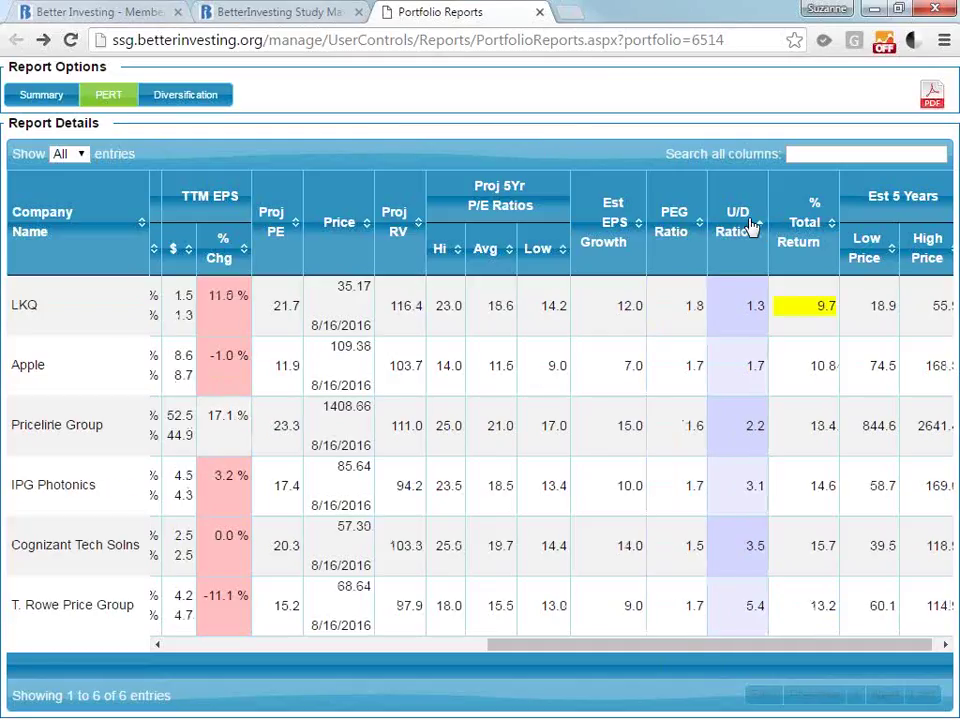
click(825, 222)
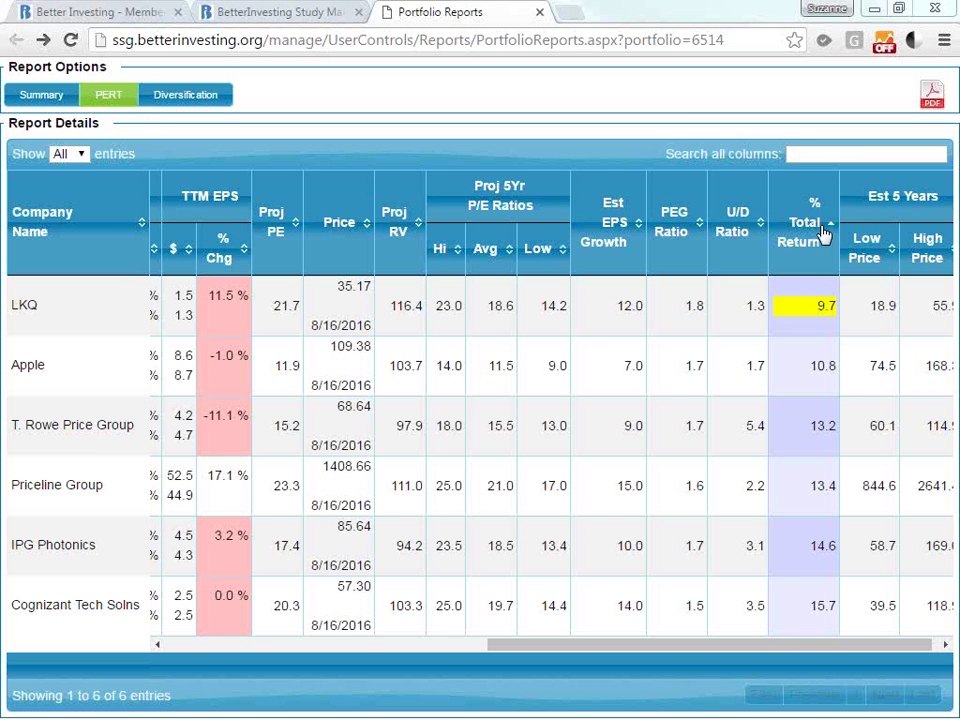
- Review the PERT columns from % Yield through the estimated five-year high price, and return to the Summary report
drag(508, 645, 184, 699)
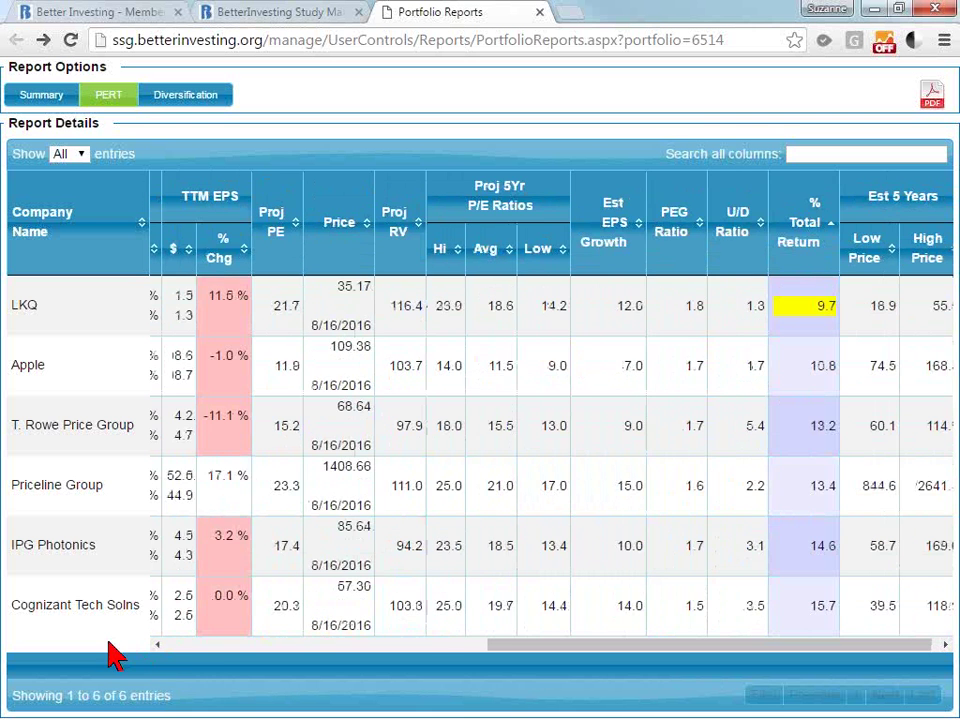
drag(478, 652, 228, 640)
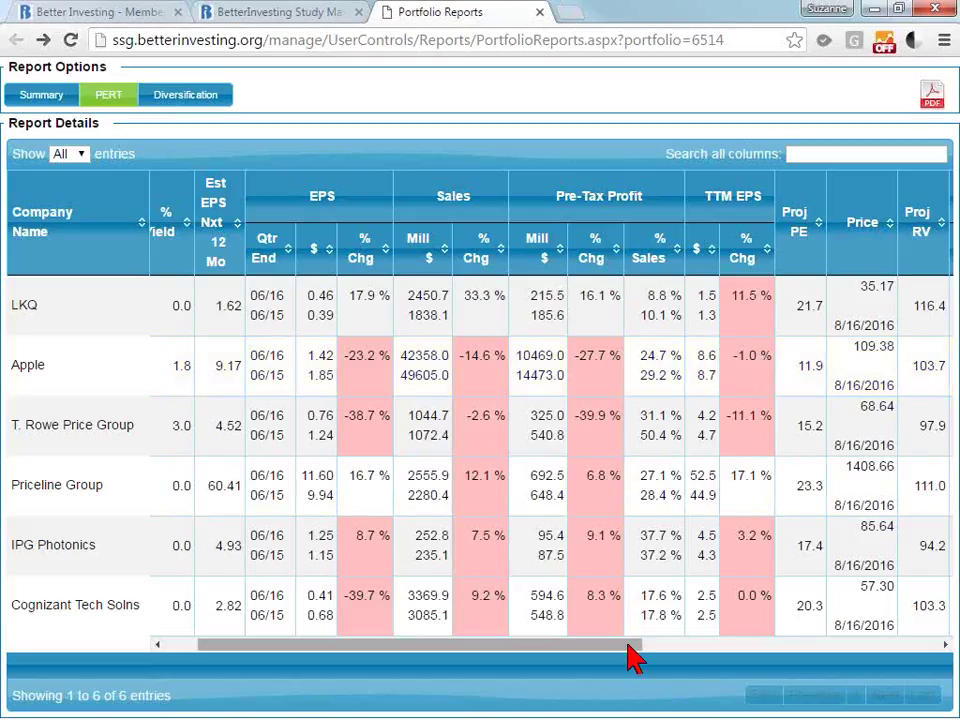
drag(634, 658, 945, 652)
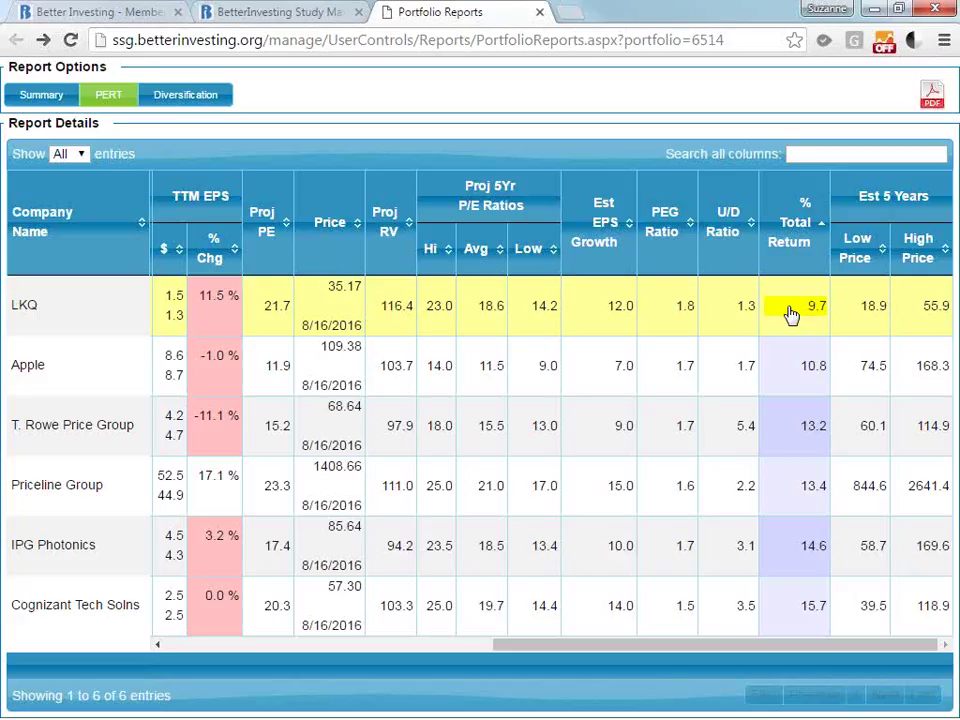
click(38, 100)
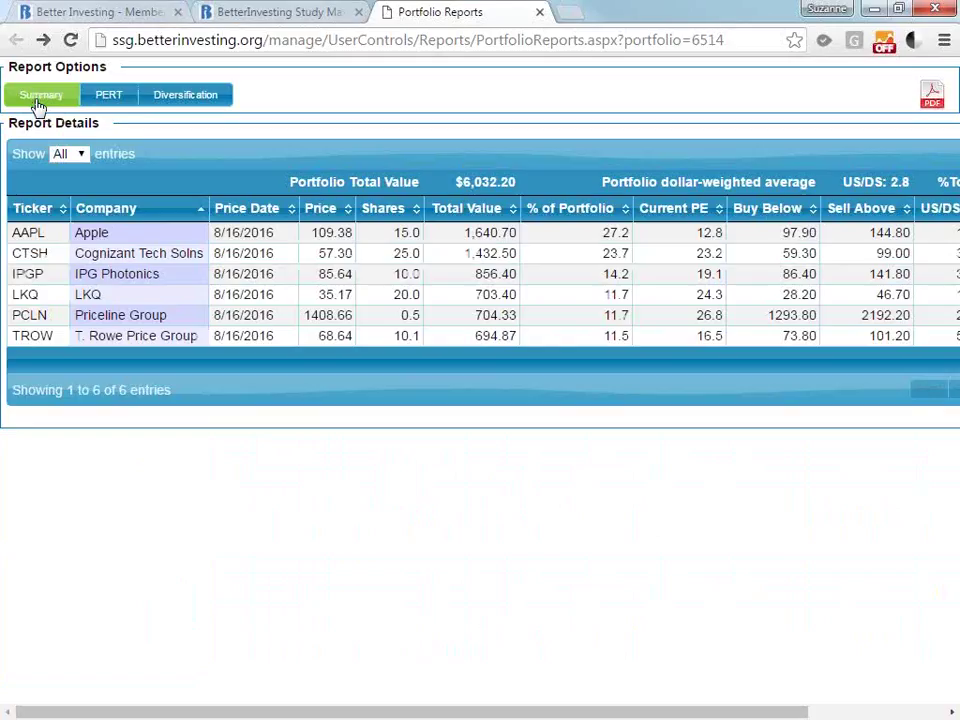
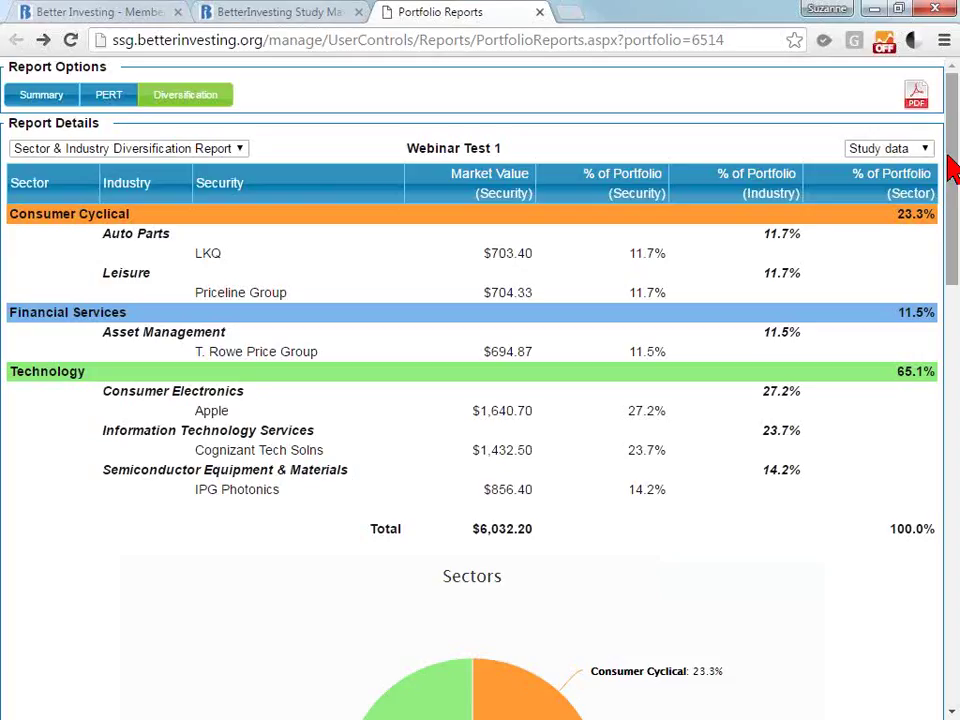
- Examine the Sector & Industry Diversification Report's sector, industry and company charts and its list of sectors not represented
scroll(950, 170, down, 4)
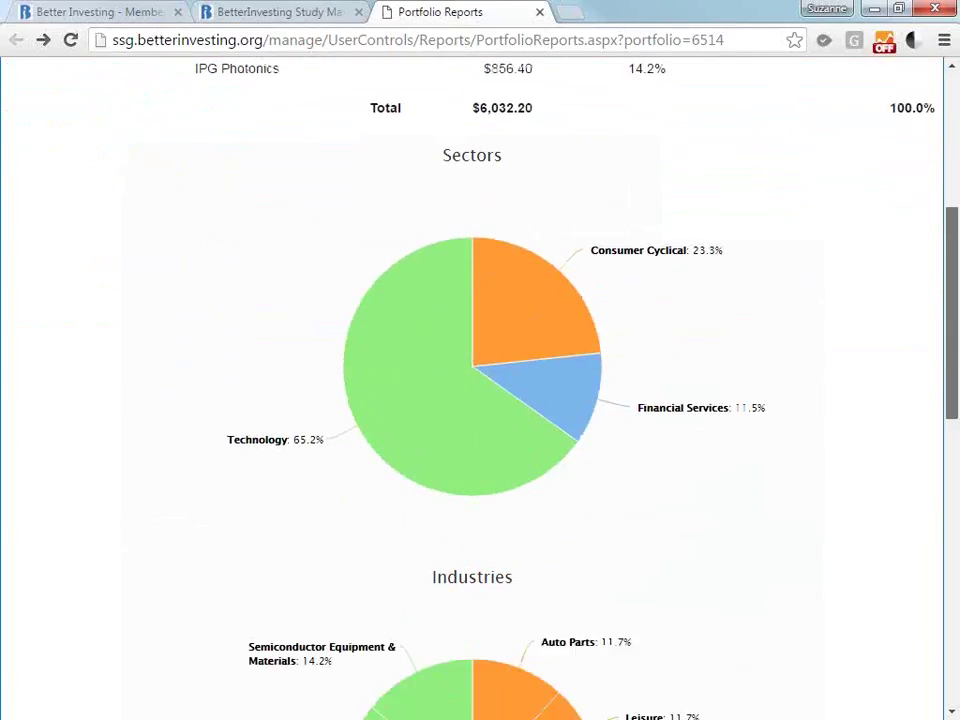
mouse_move(474, 377)
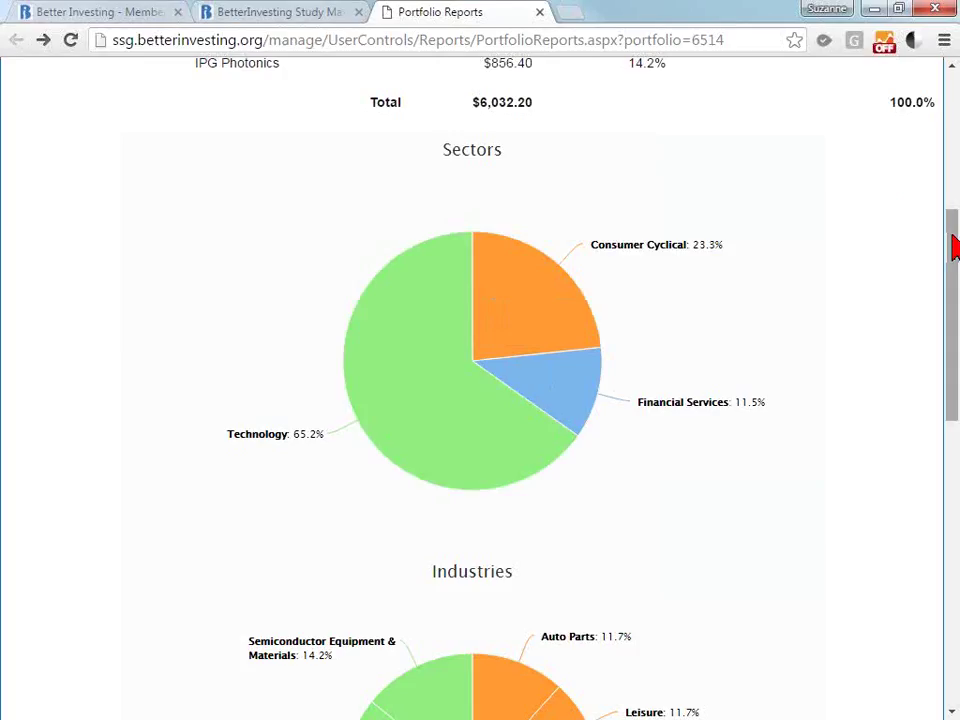
drag(952, 248, 952, 507)
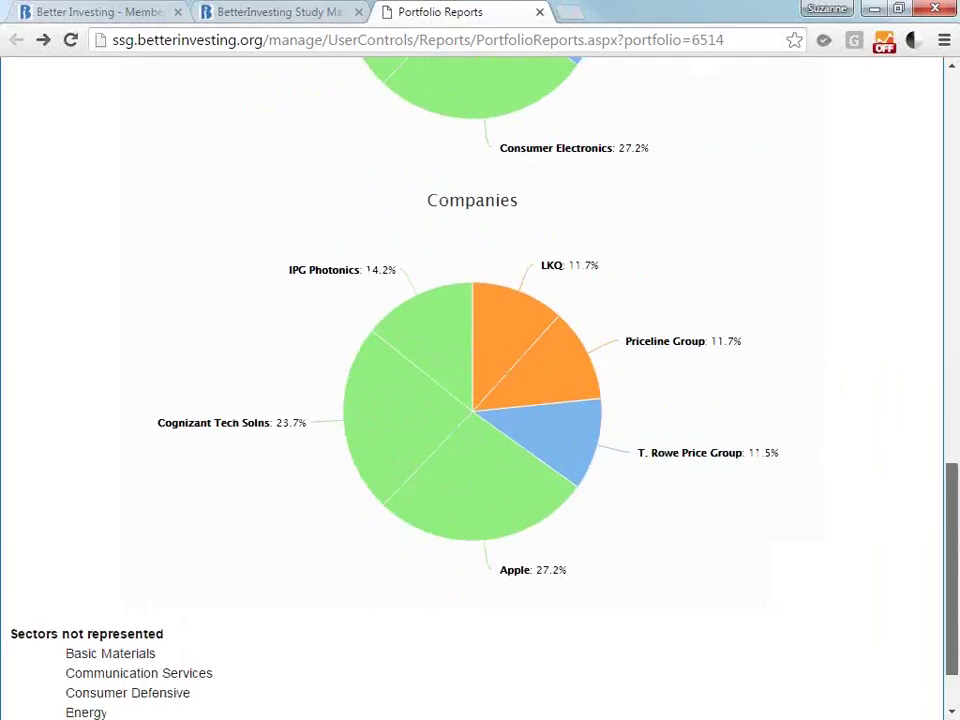
scroll(160, 495, down, 2)
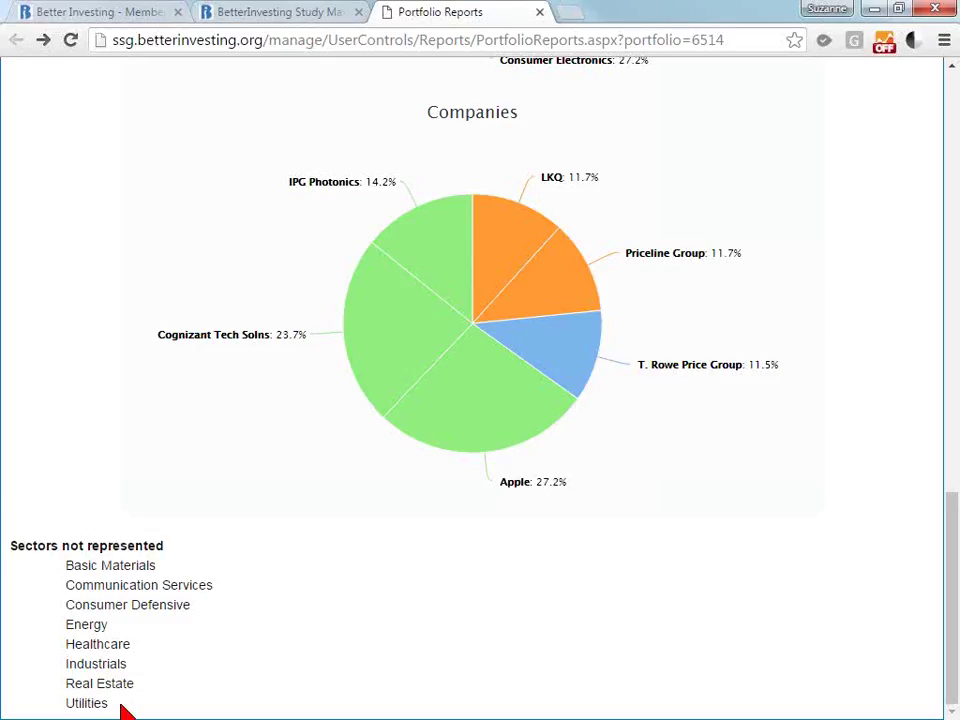
drag(122, 703, 39, 571)
click(182, 561)
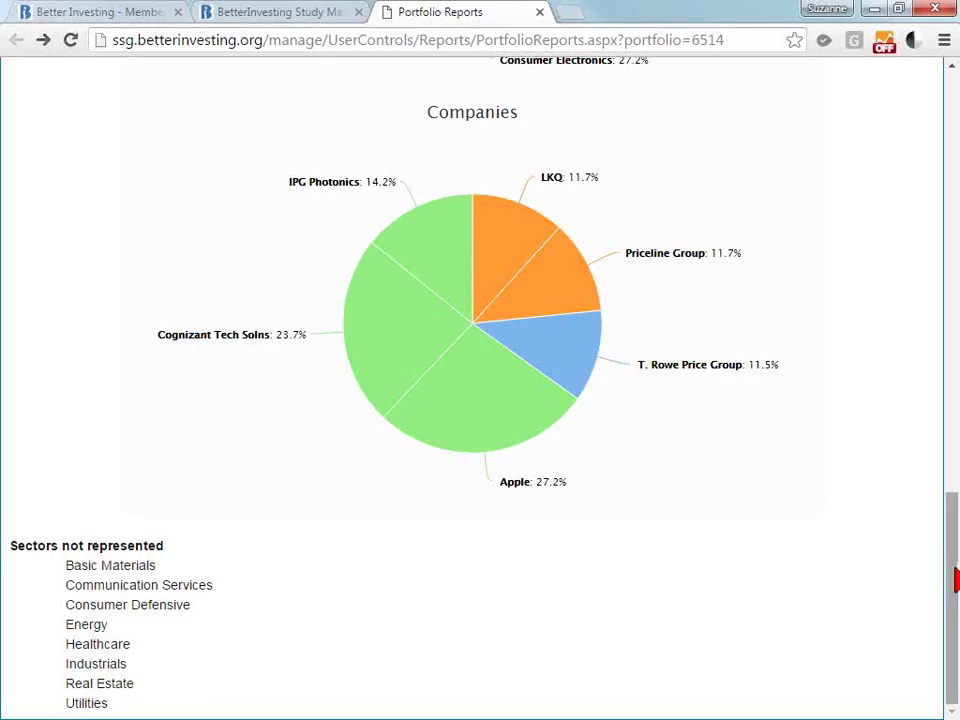
drag(952, 580, 936, 129)
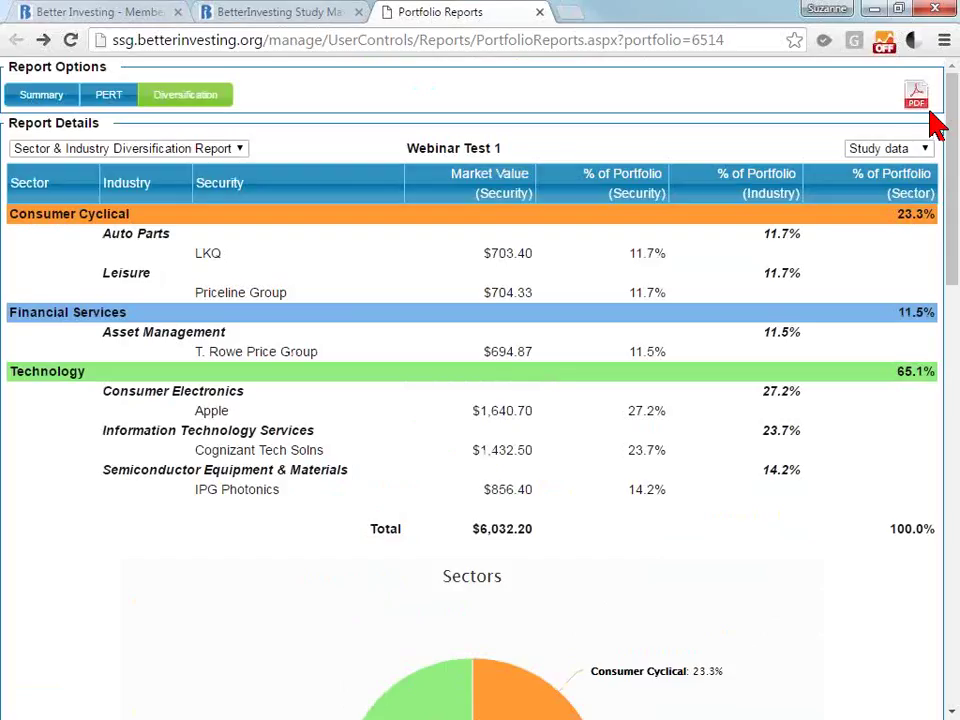
- Switch the Sector & Industry Diversification Report to Current data and back to Study data
click(893, 155)
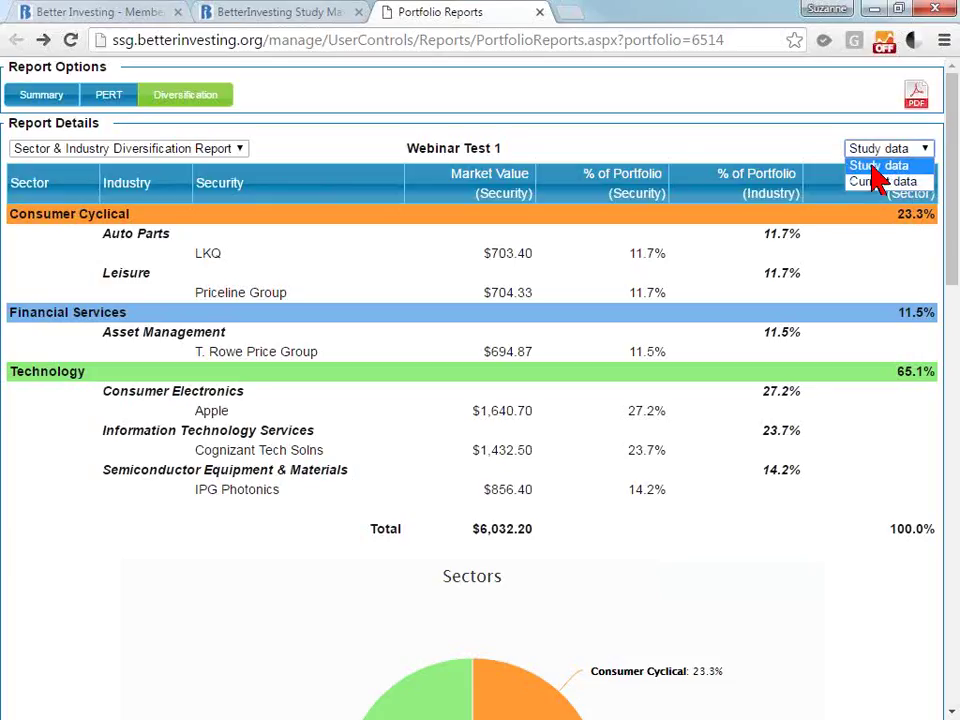
click(873, 167)
click(876, 150)
click(884, 182)
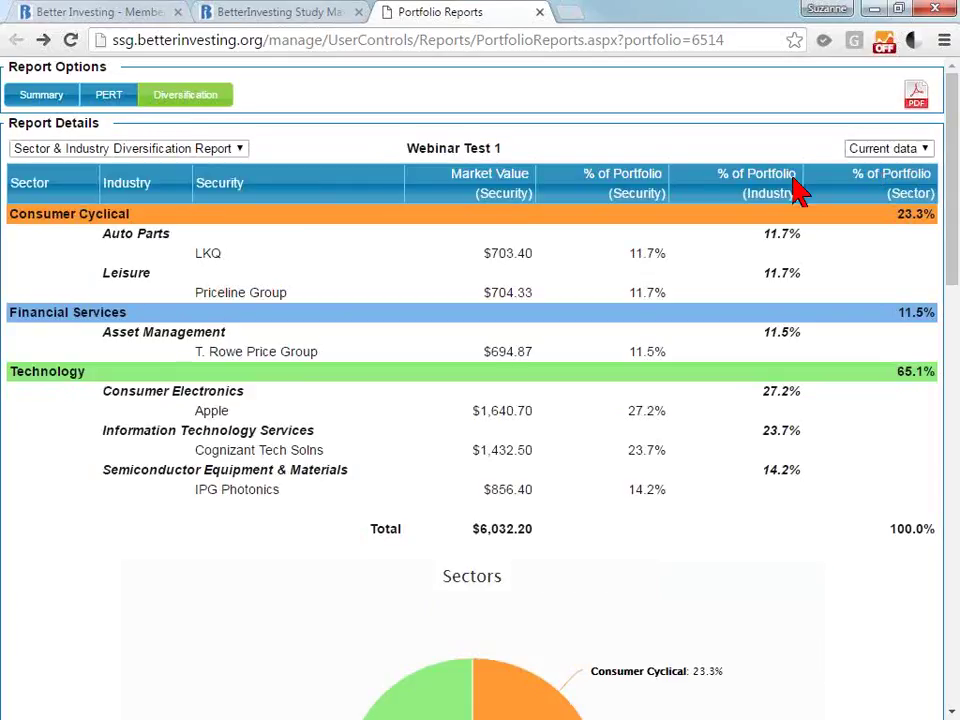
key(alt+Down)
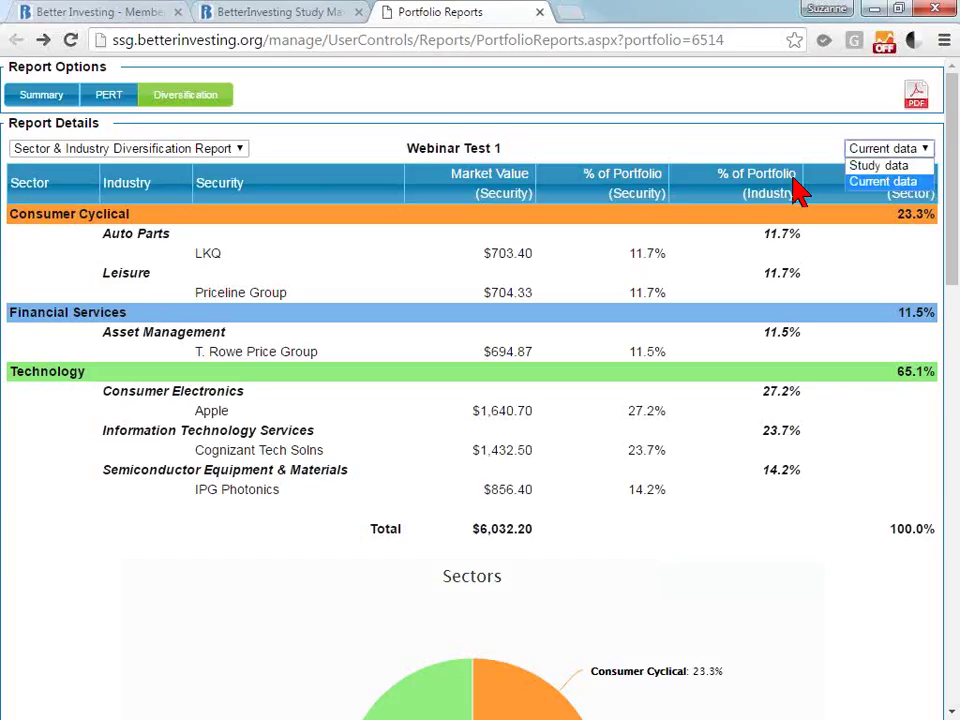
click(870, 180)
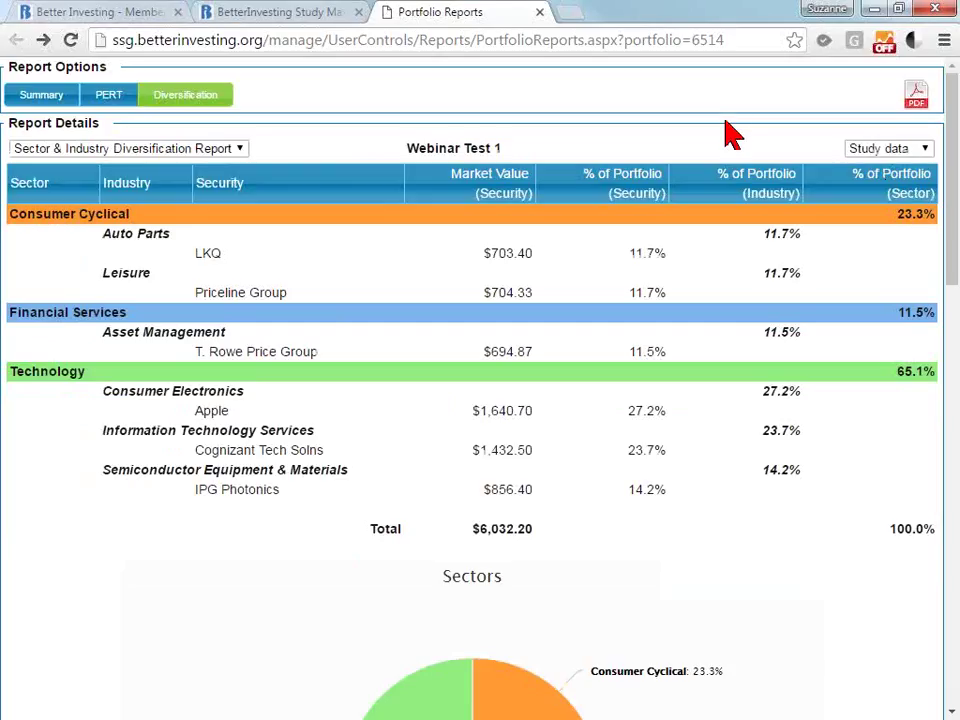
- Switch to the Company Size Diversification Report and examine the portfolio percentages for each company size and the size chart
click(238, 150)
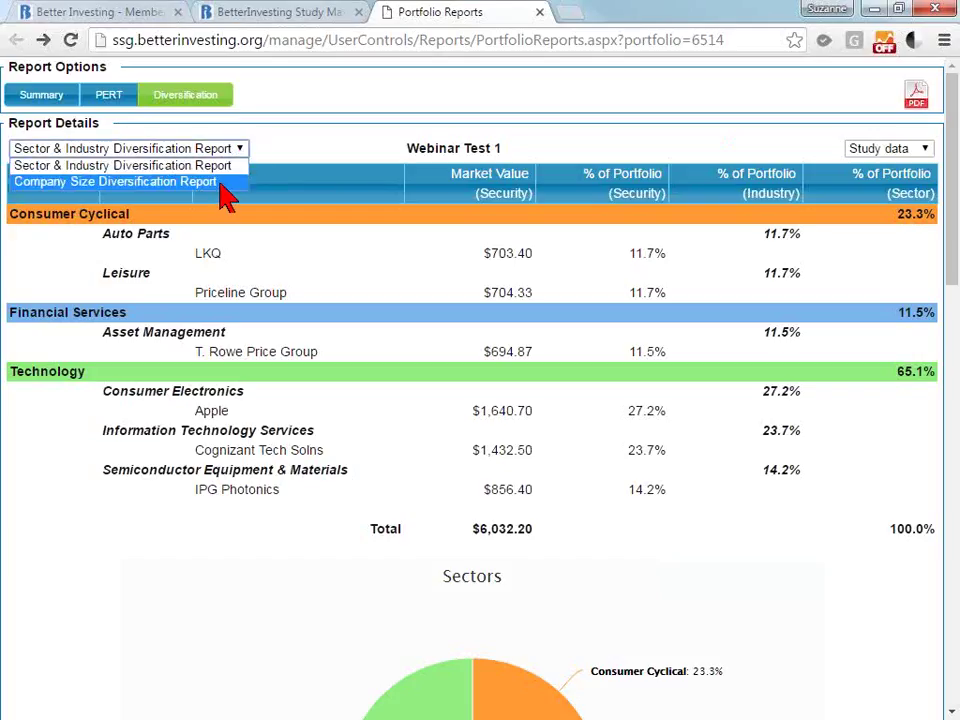
click(215, 182)
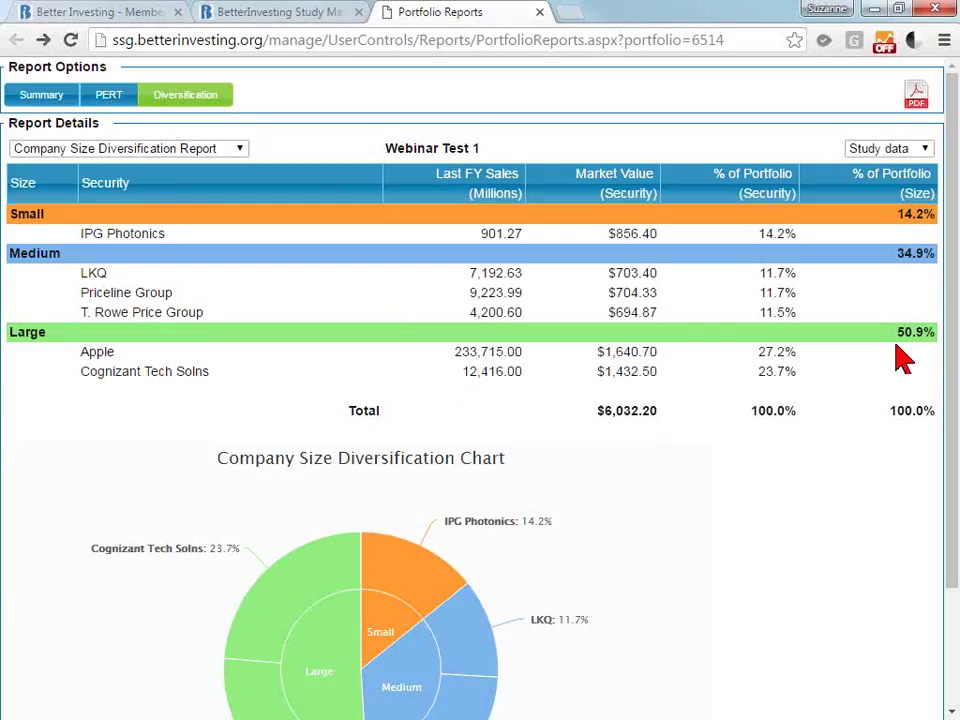
drag(932, 337, 909, 336)
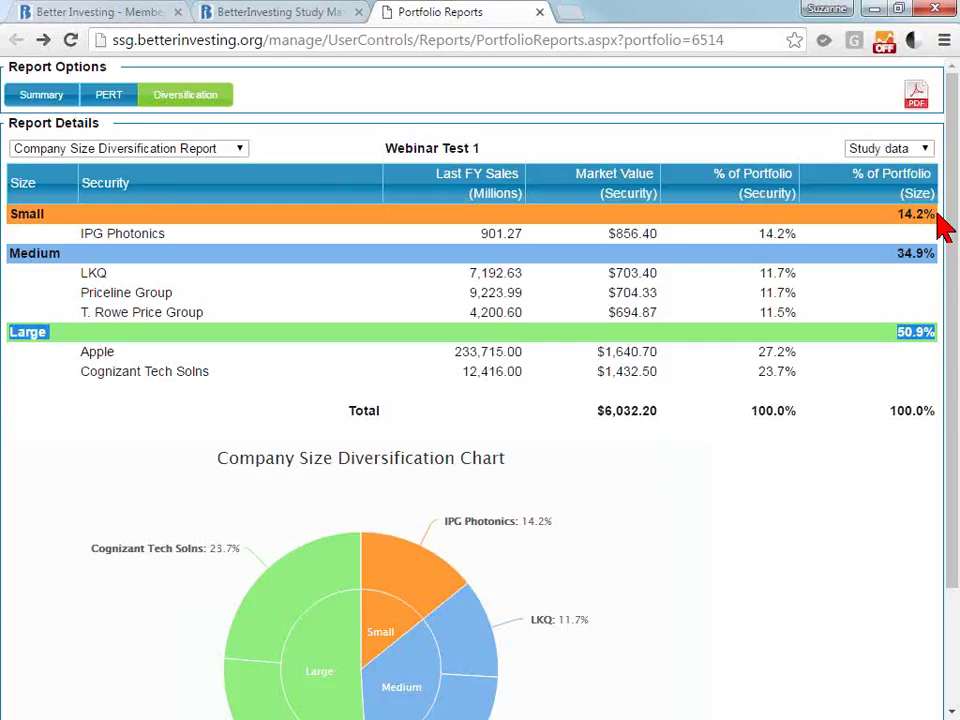
drag(937, 213, 898, 214)
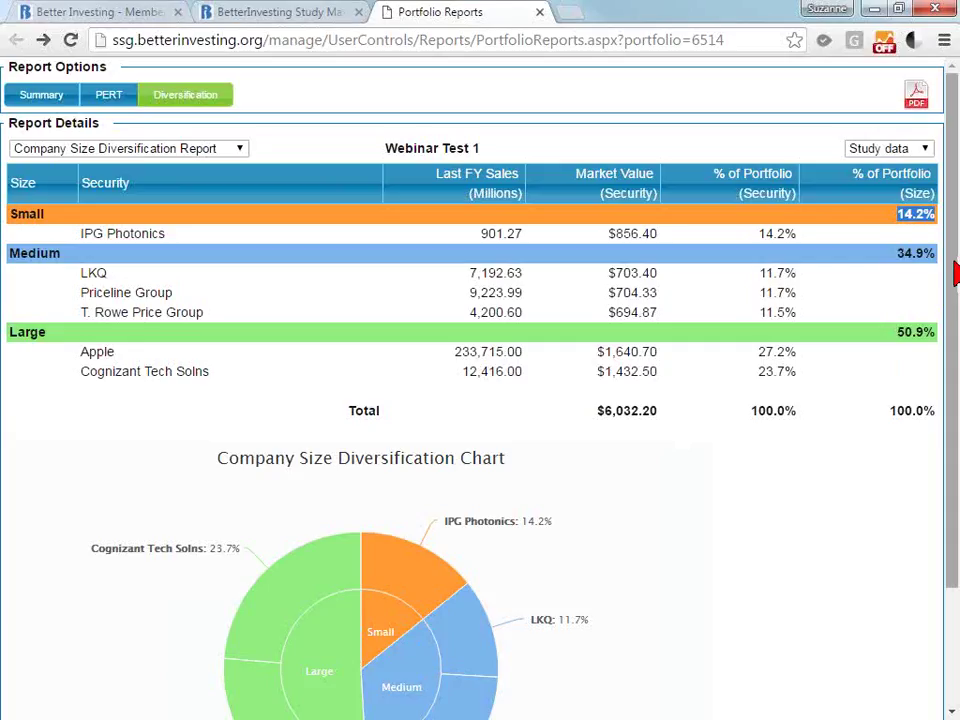
drag(955, 272, 955, 284)
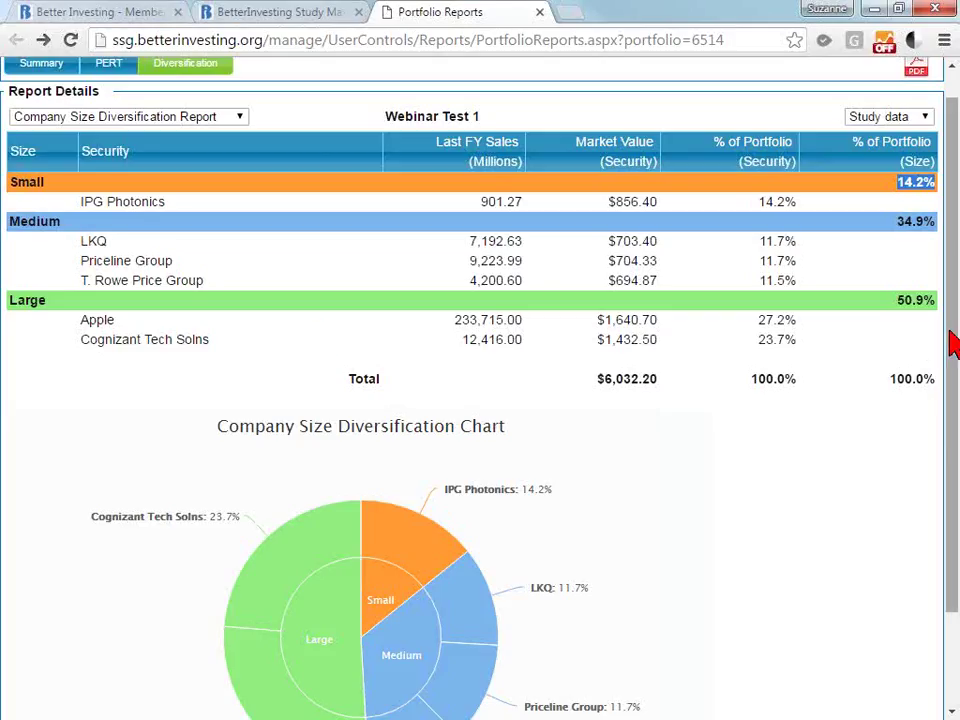
scroll(951, 343, down, 2)
scroll(951, 343, up, 2)
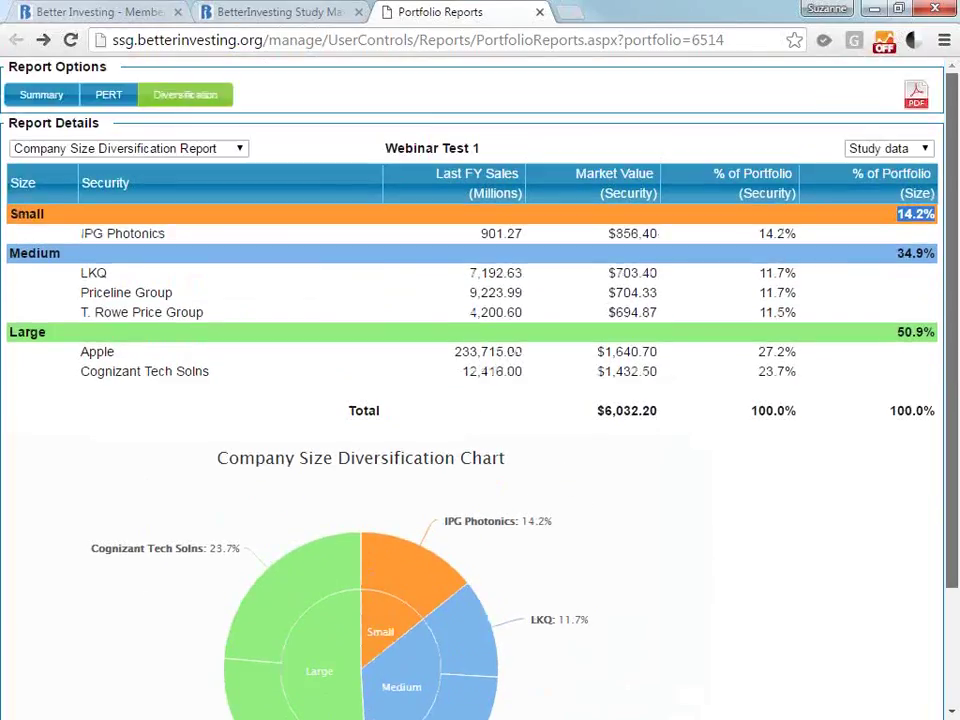
click(878, 243)
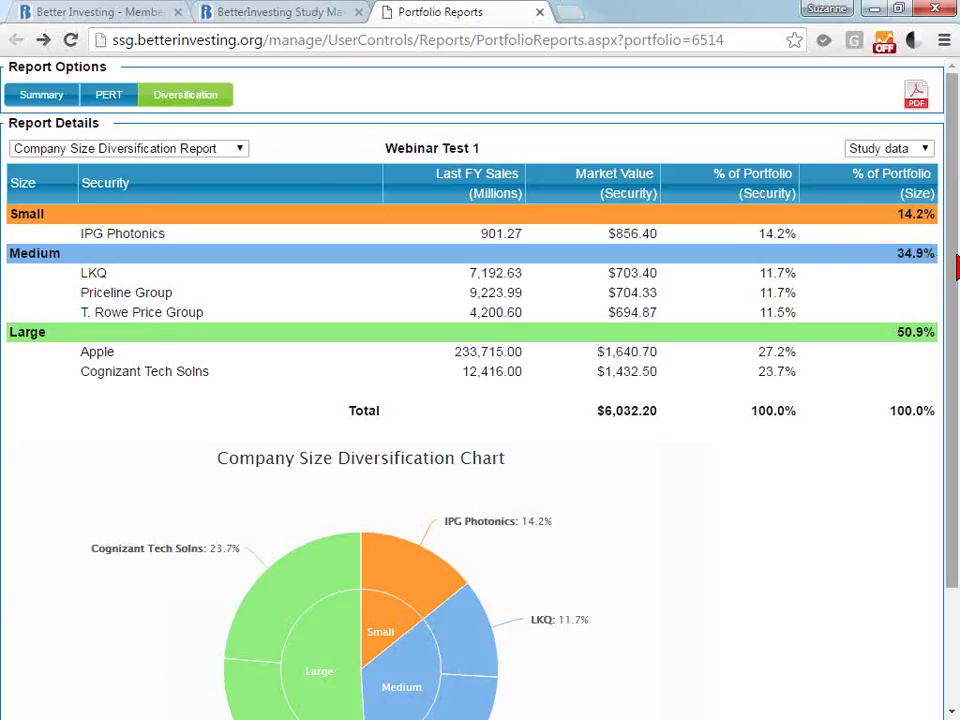
scroll(955, 262, down, 3)
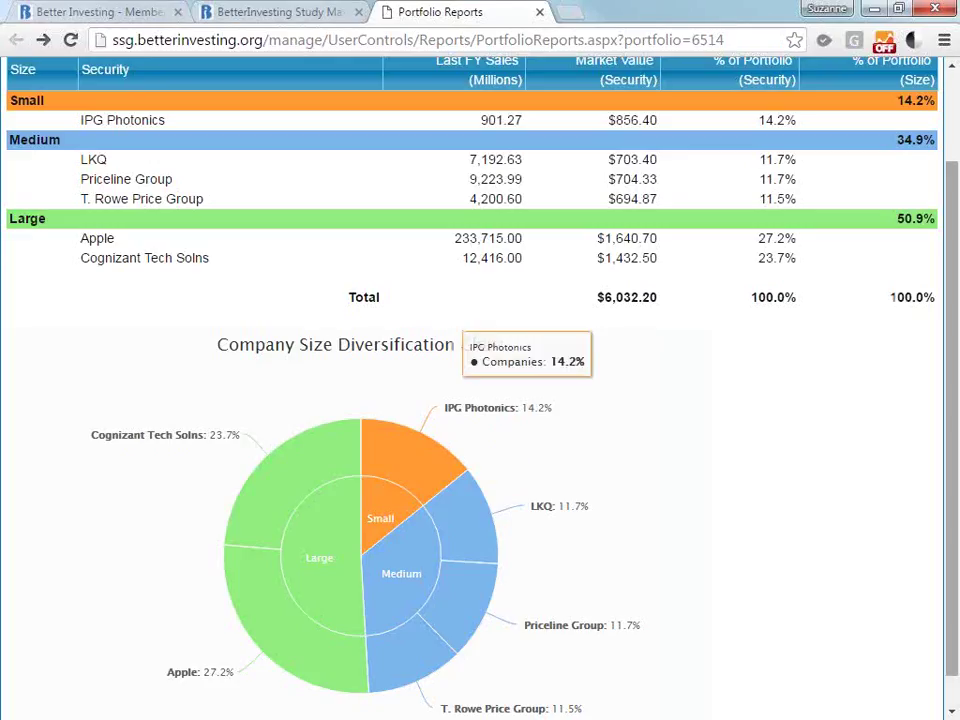
- Switch from the Company Size Diversification Report to the PERT report and return to the Summary report
scroll(955, 345, up, 2)
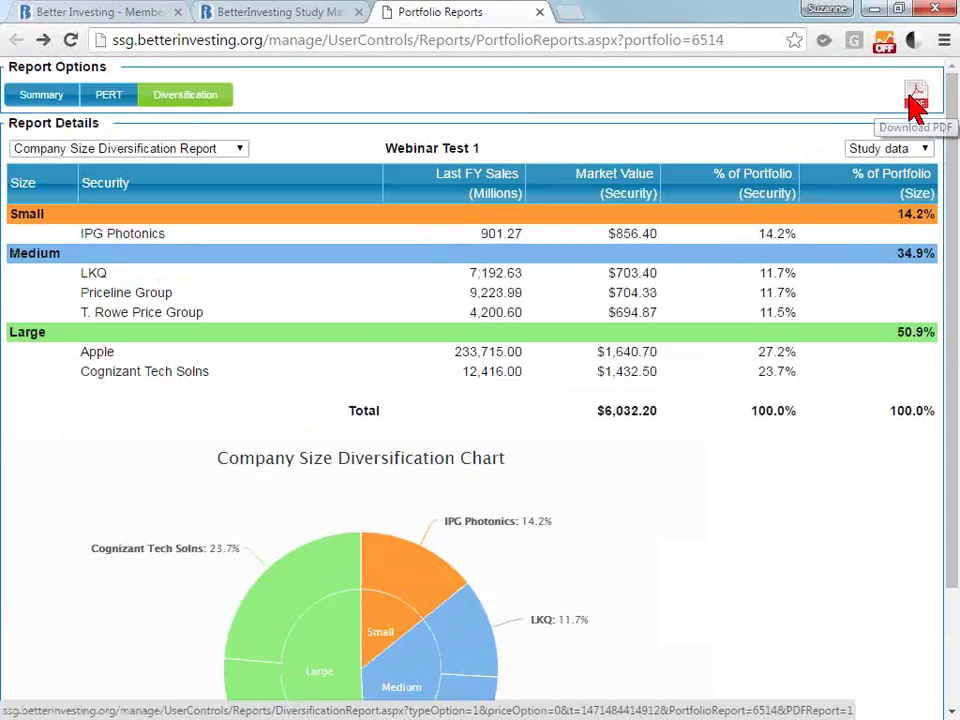
click(119, 97)
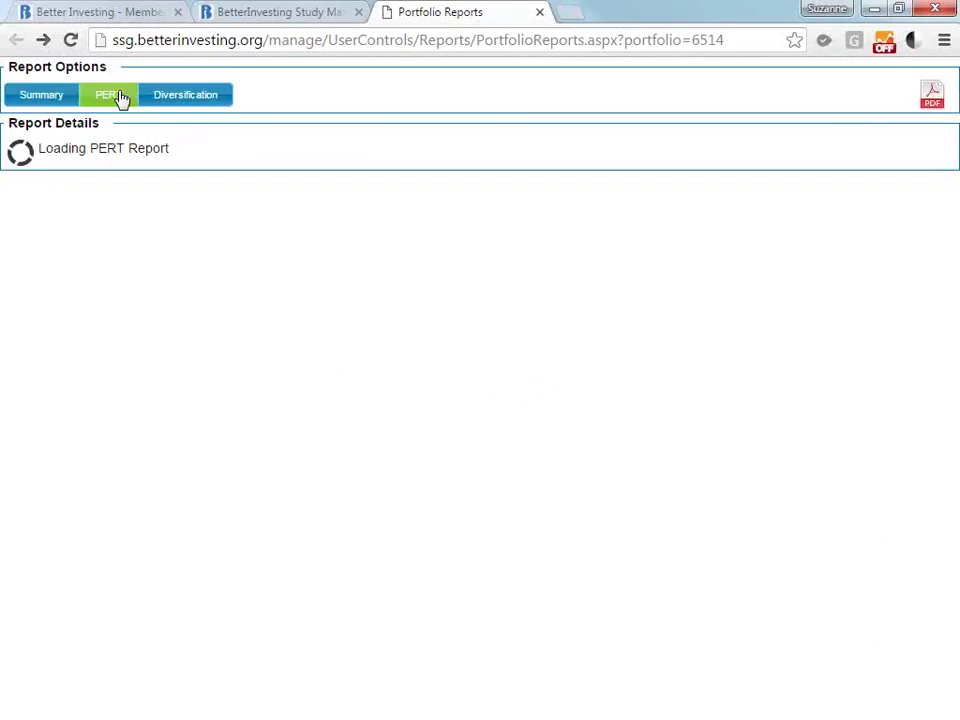
click(58, 95)
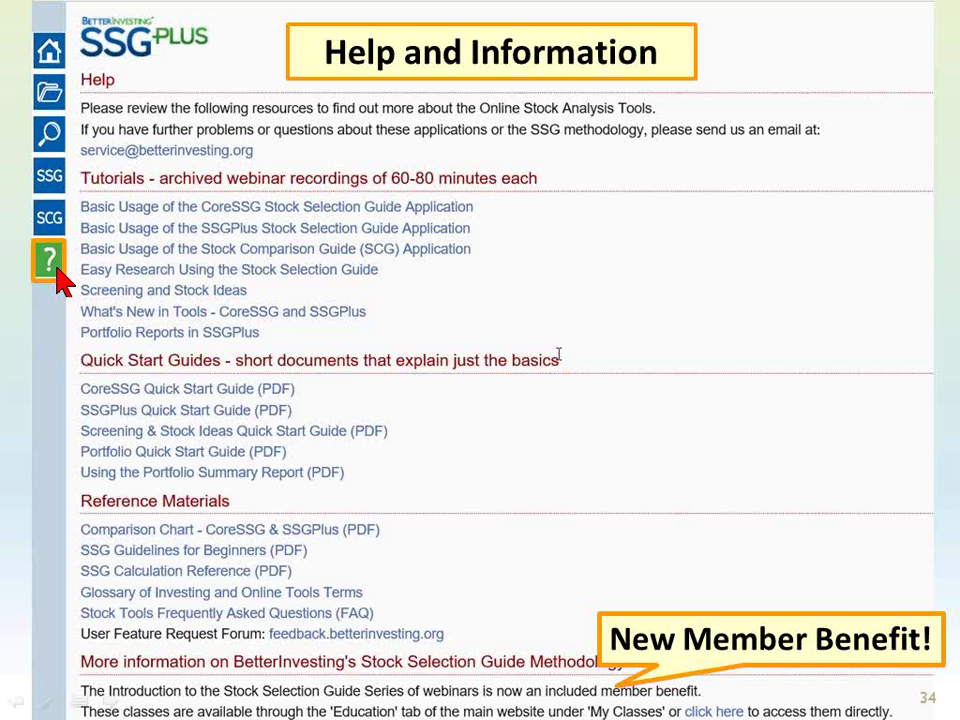
key(Right)
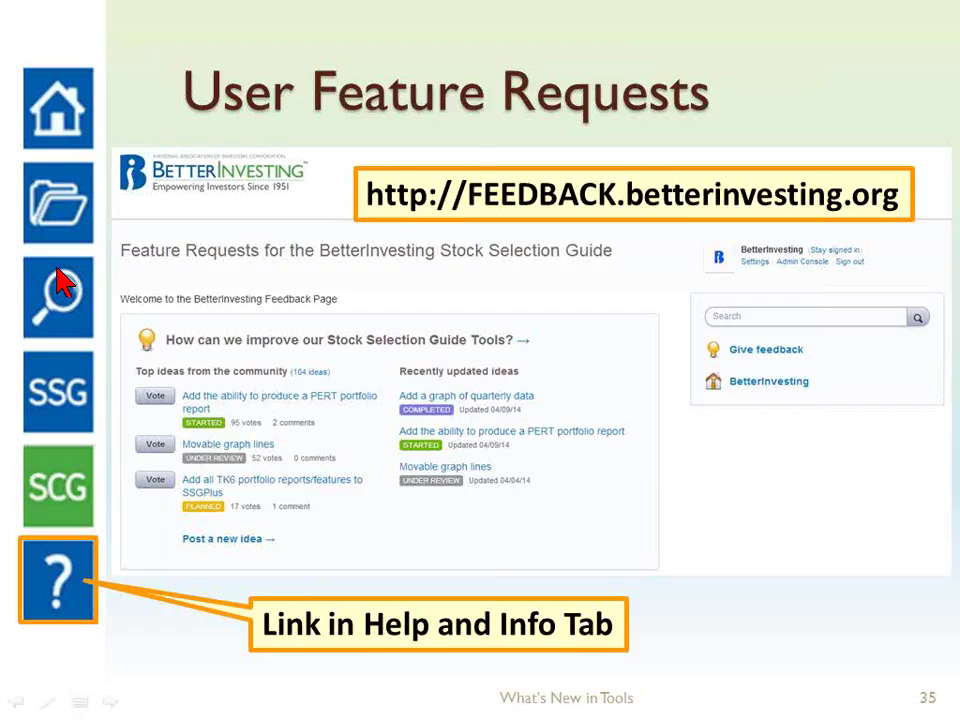
key(Right)
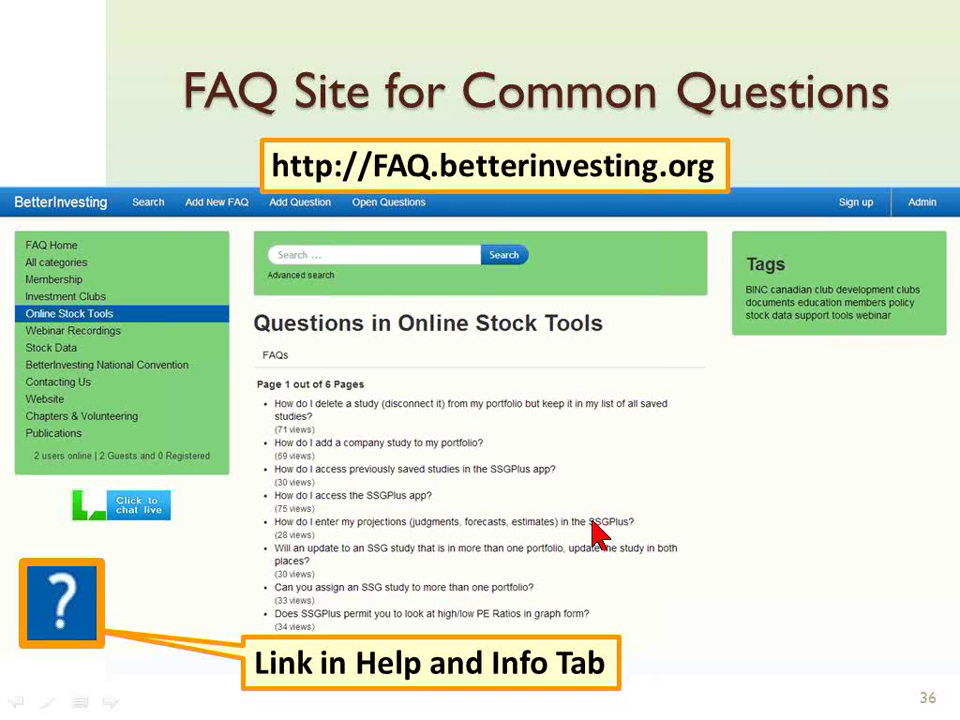
click(862, 525)
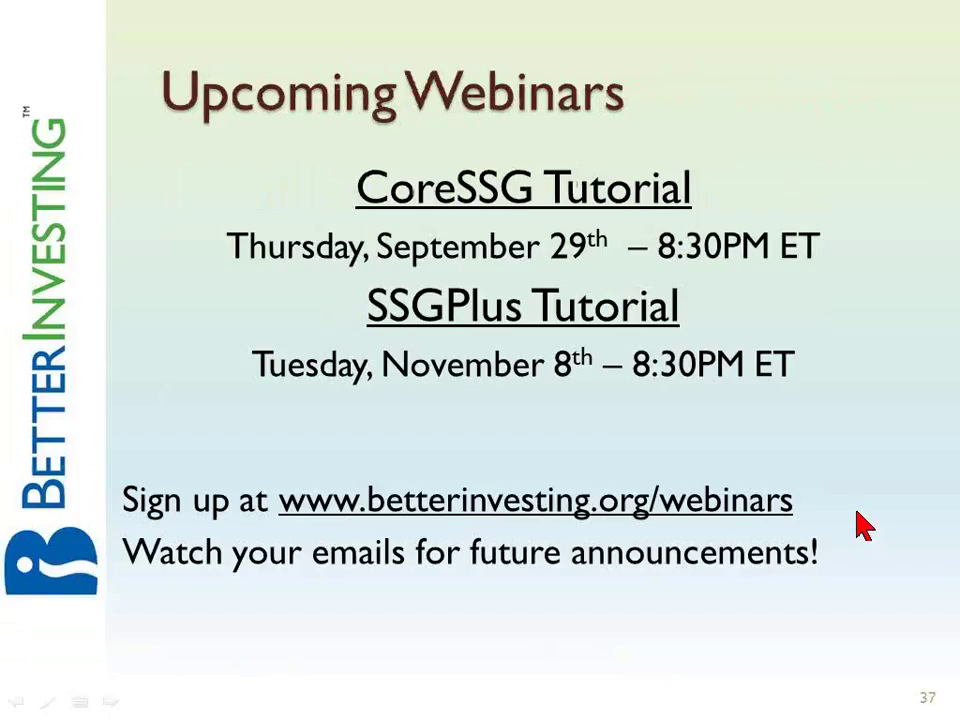